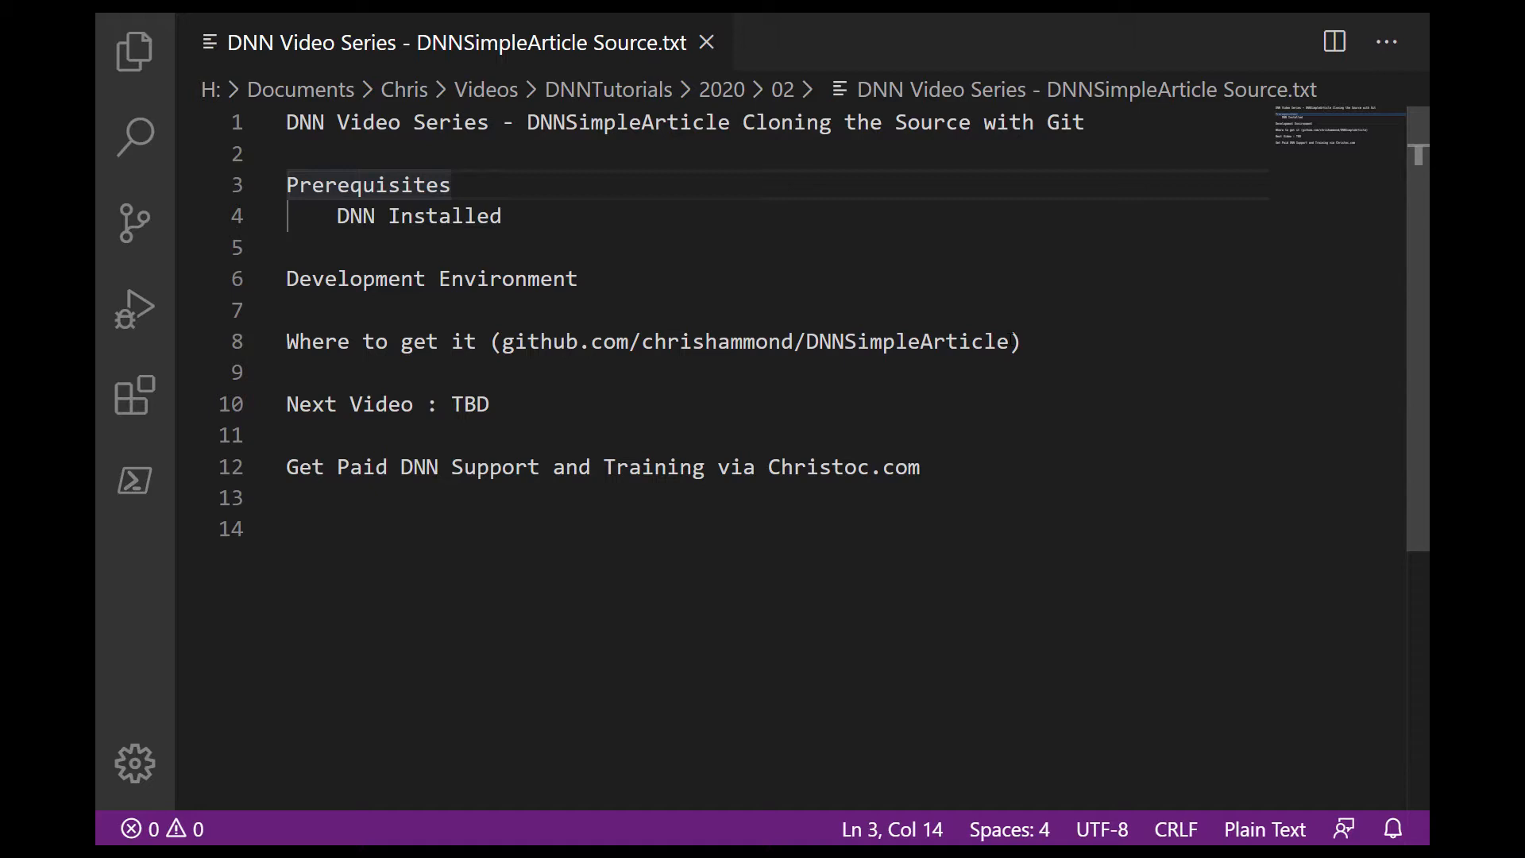
Highlight the DNNSimpleArticle repository address in the notes file.
left_click_drag(1009, 342, 503, 342)
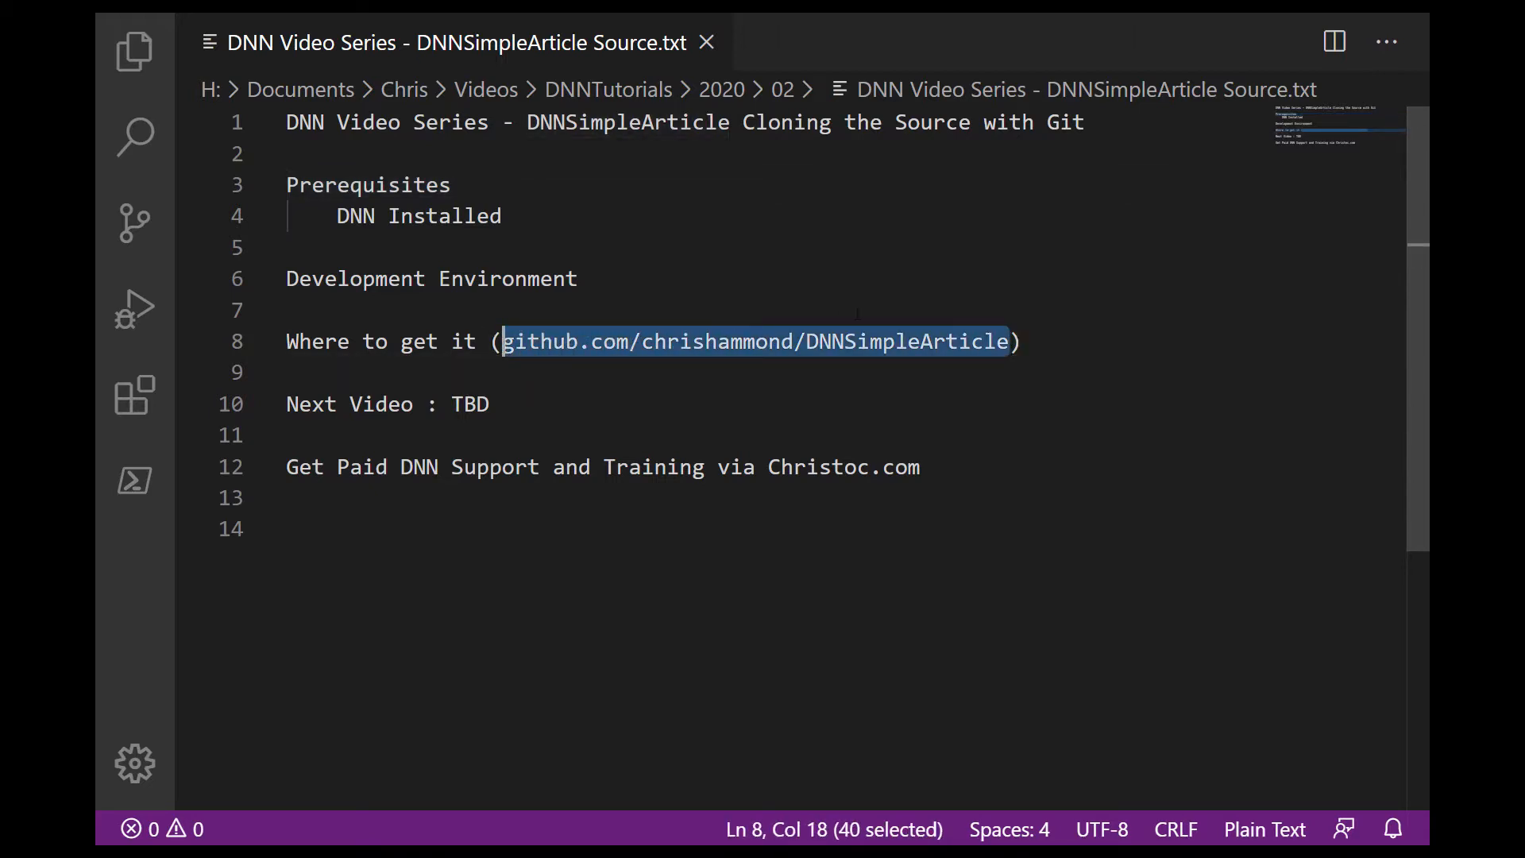
left_click(886, 341)
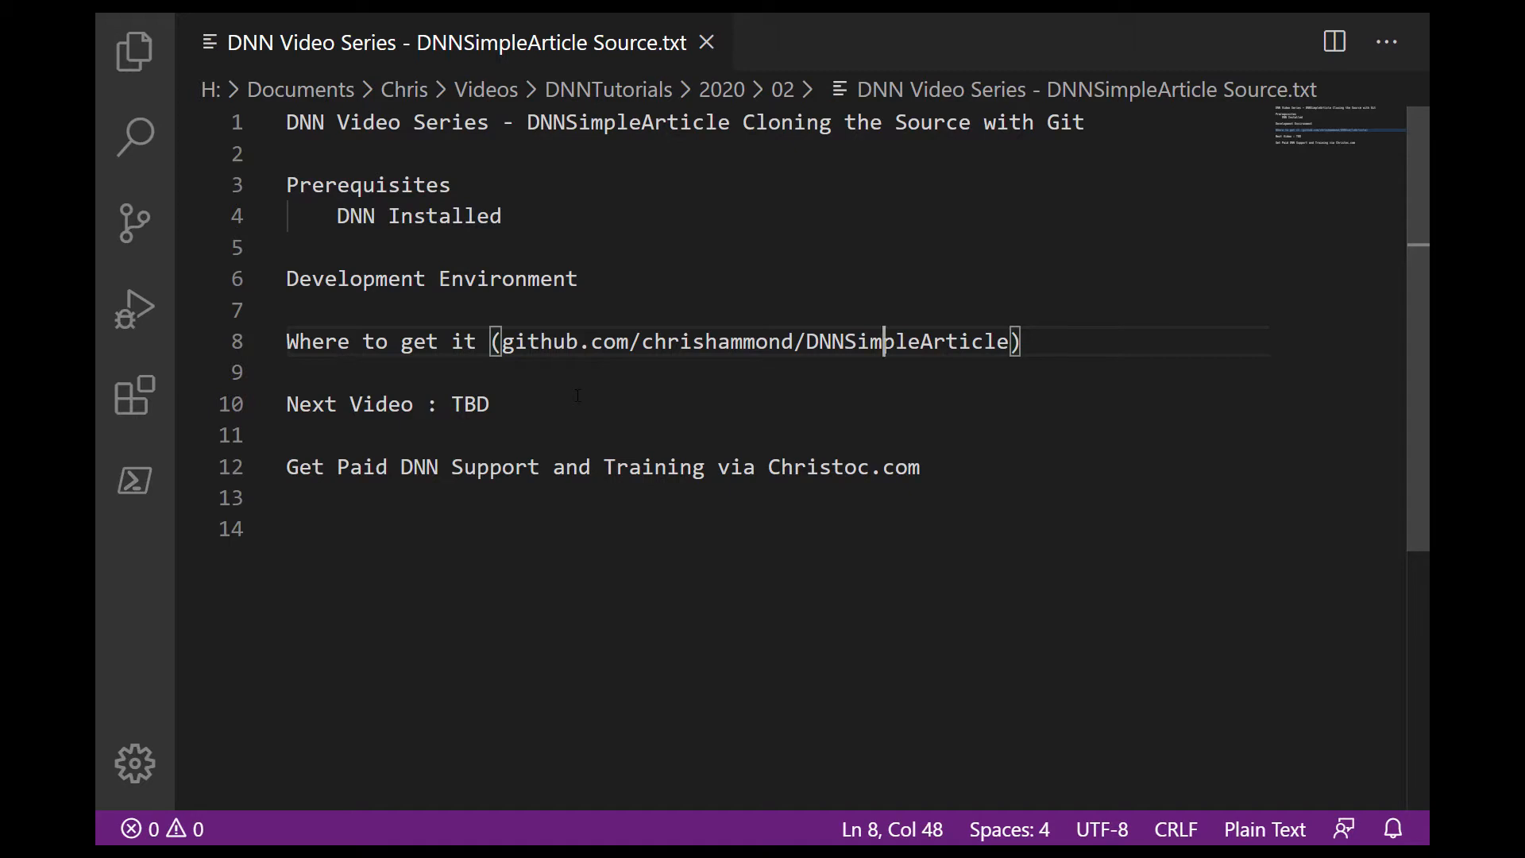
Switch to the virtual machine's browser, reload dnndev.me and log in as host with the account password.
key("alt+Tab")
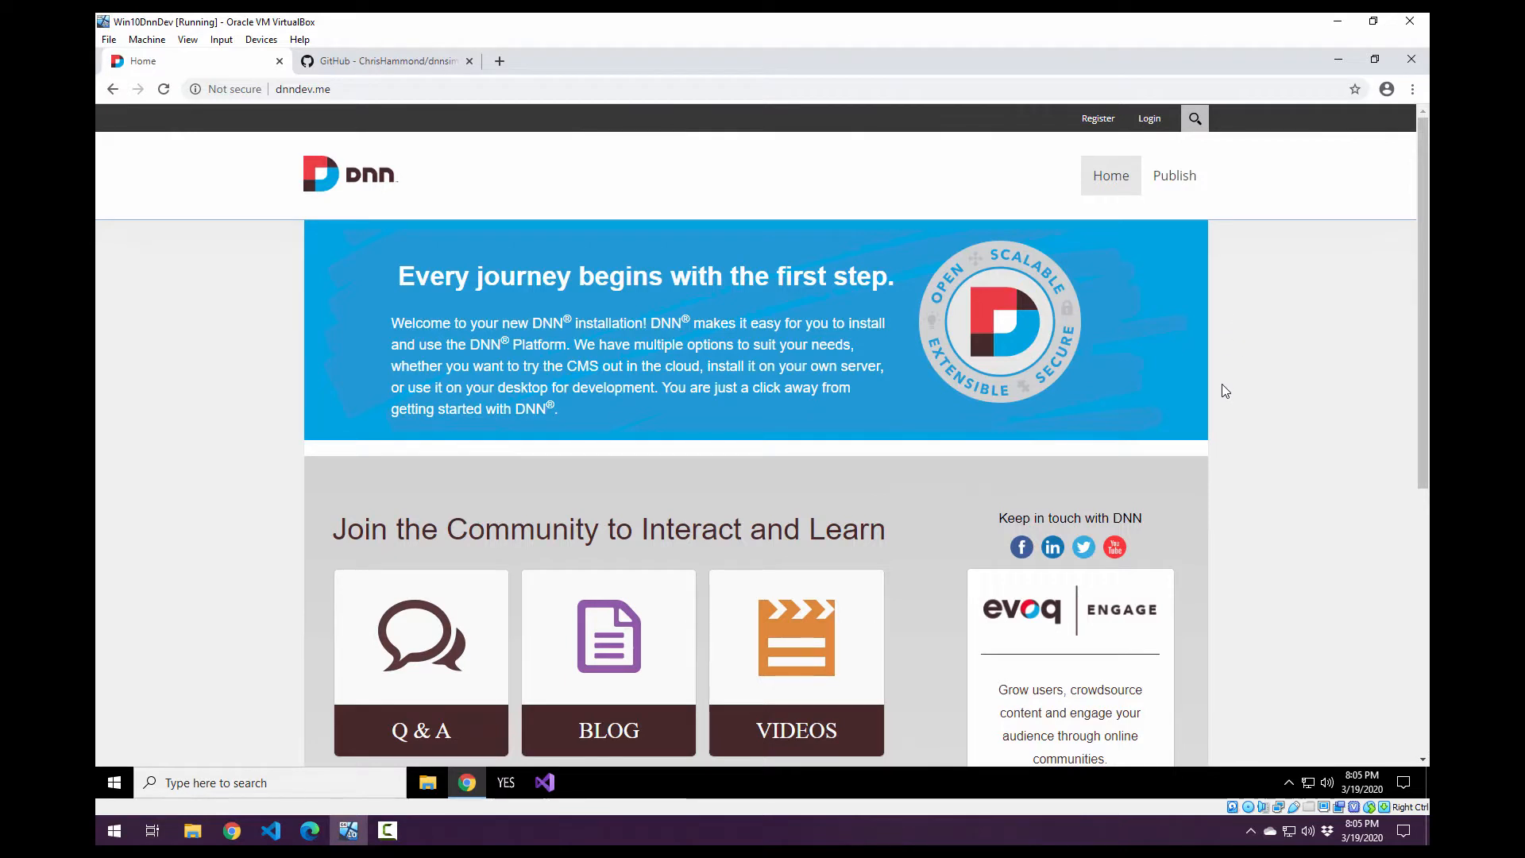
left_click(164, 90)
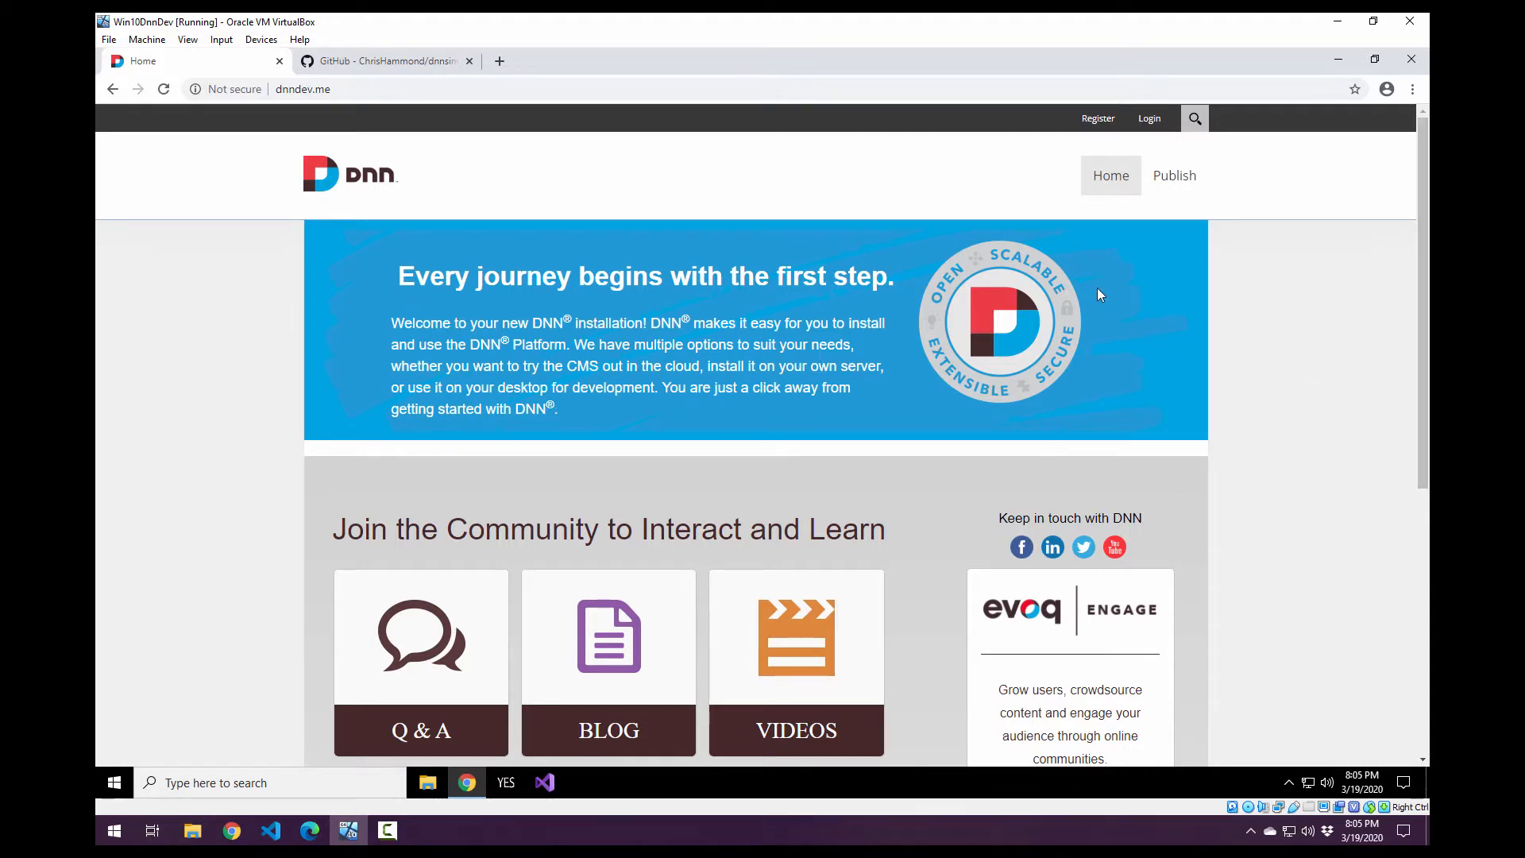
left_click(1153, 122)
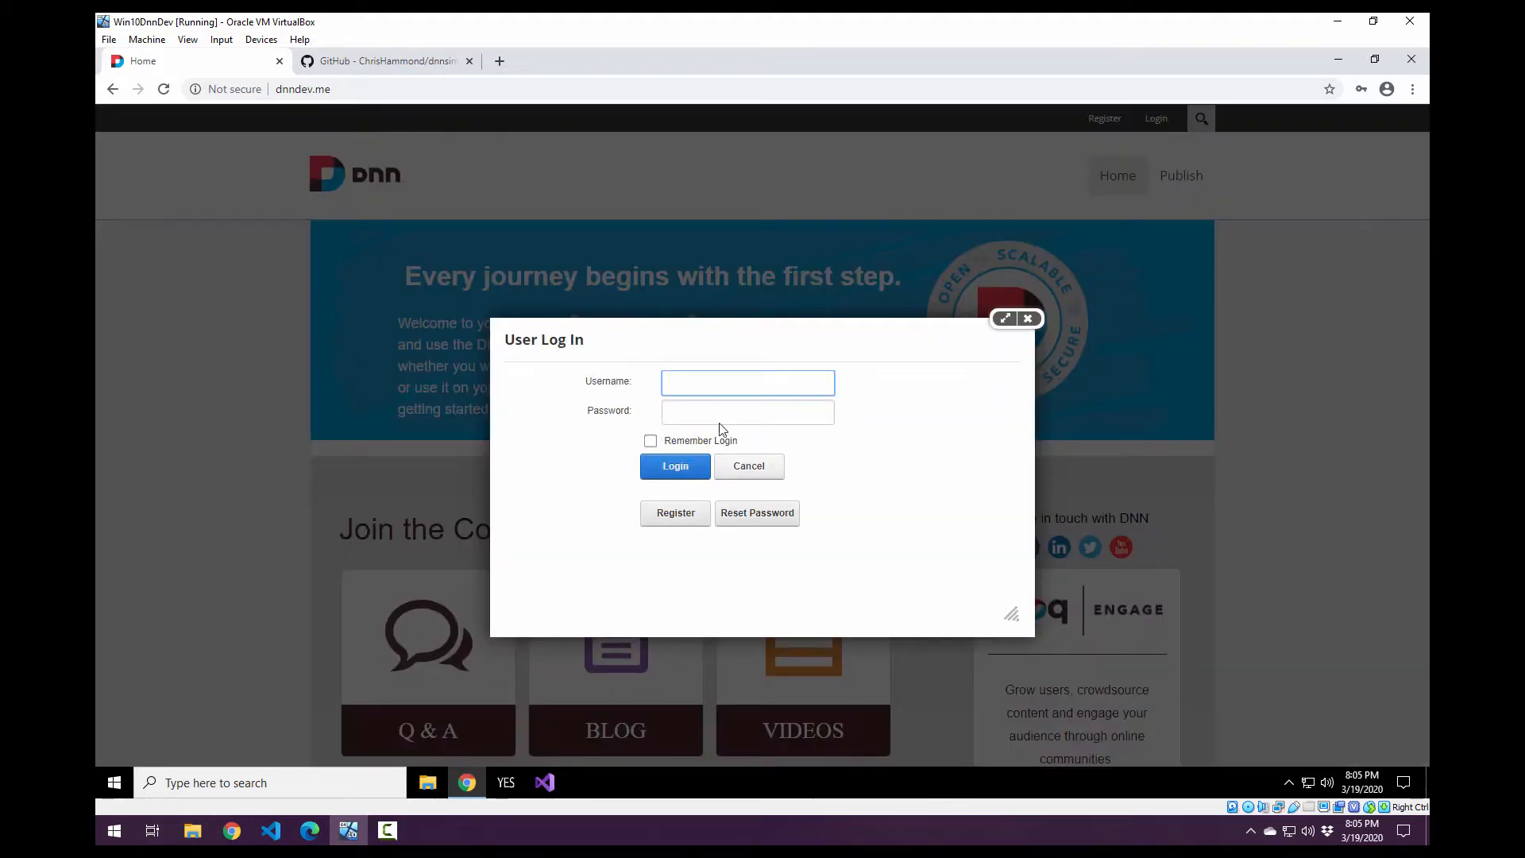
left_click(747, 394)
type("host")
key("Tab")
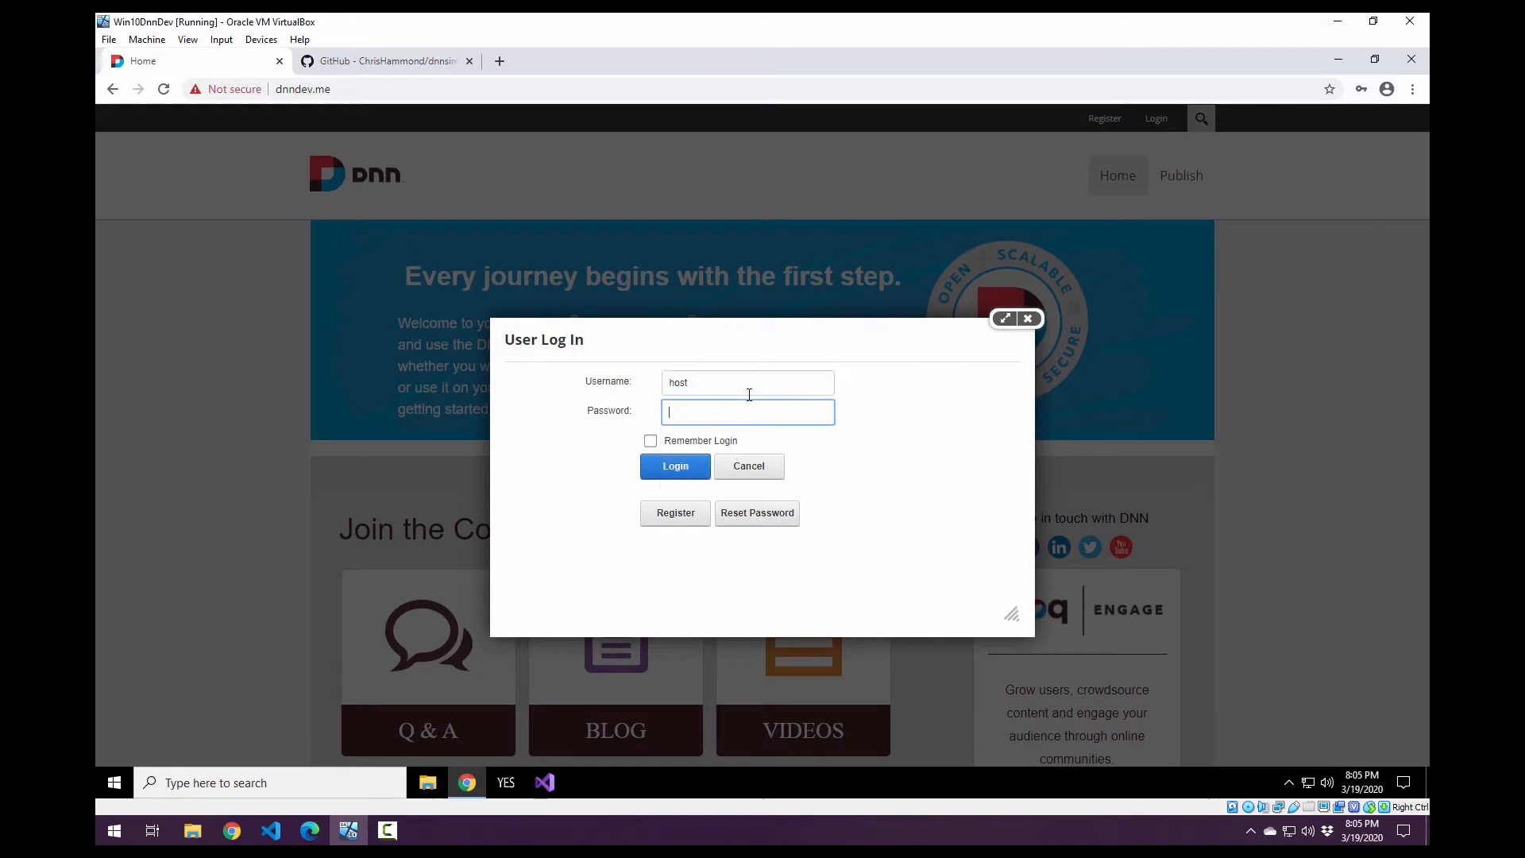
type("••••••••••")
key("Return")
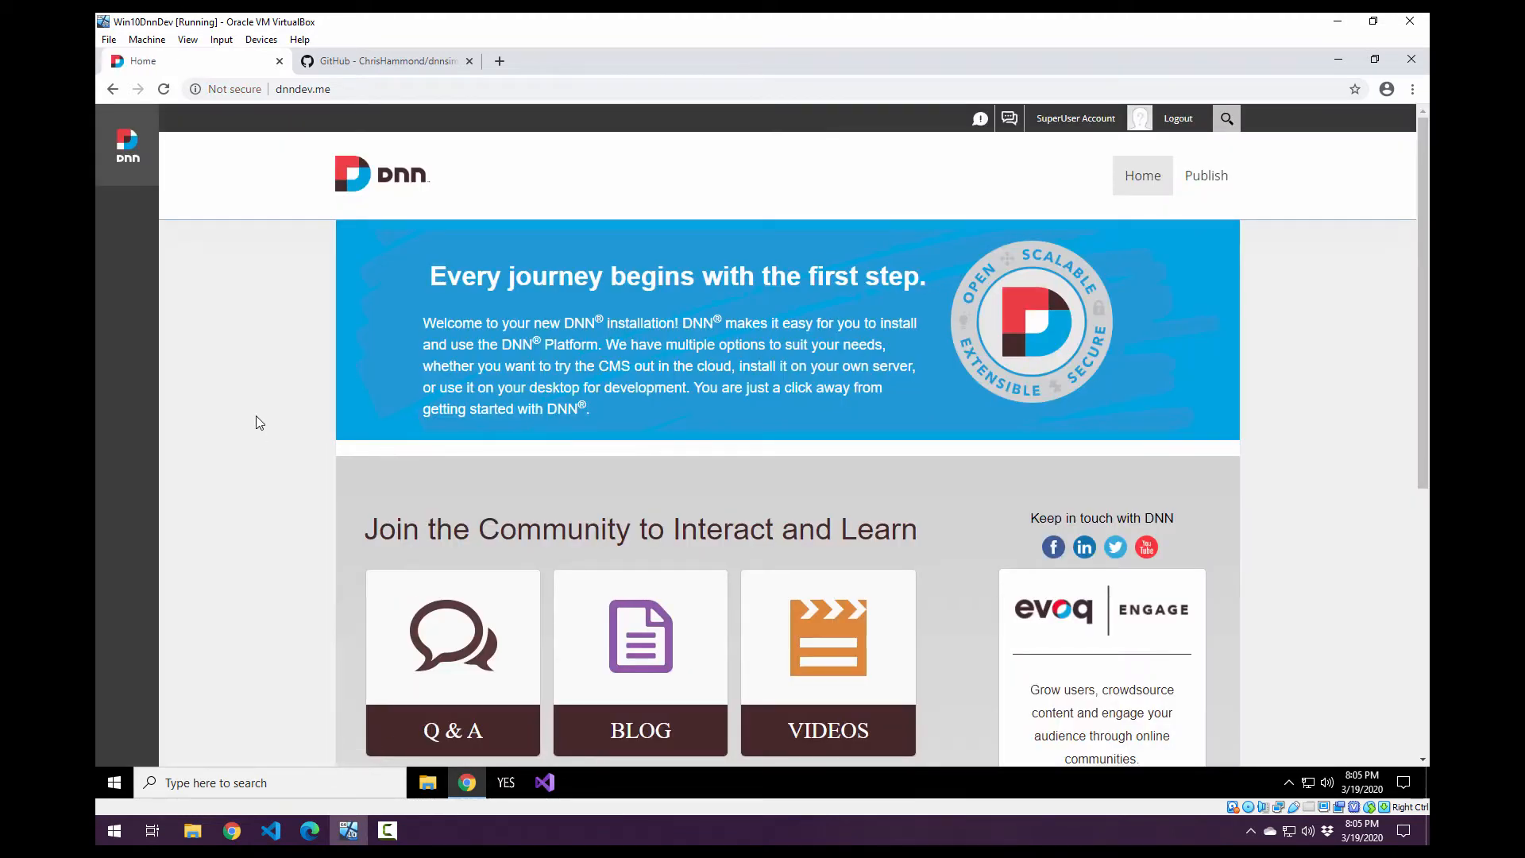
Open the site's Extensions settings and review the list of installed modules.
mouse_move(127, 344)
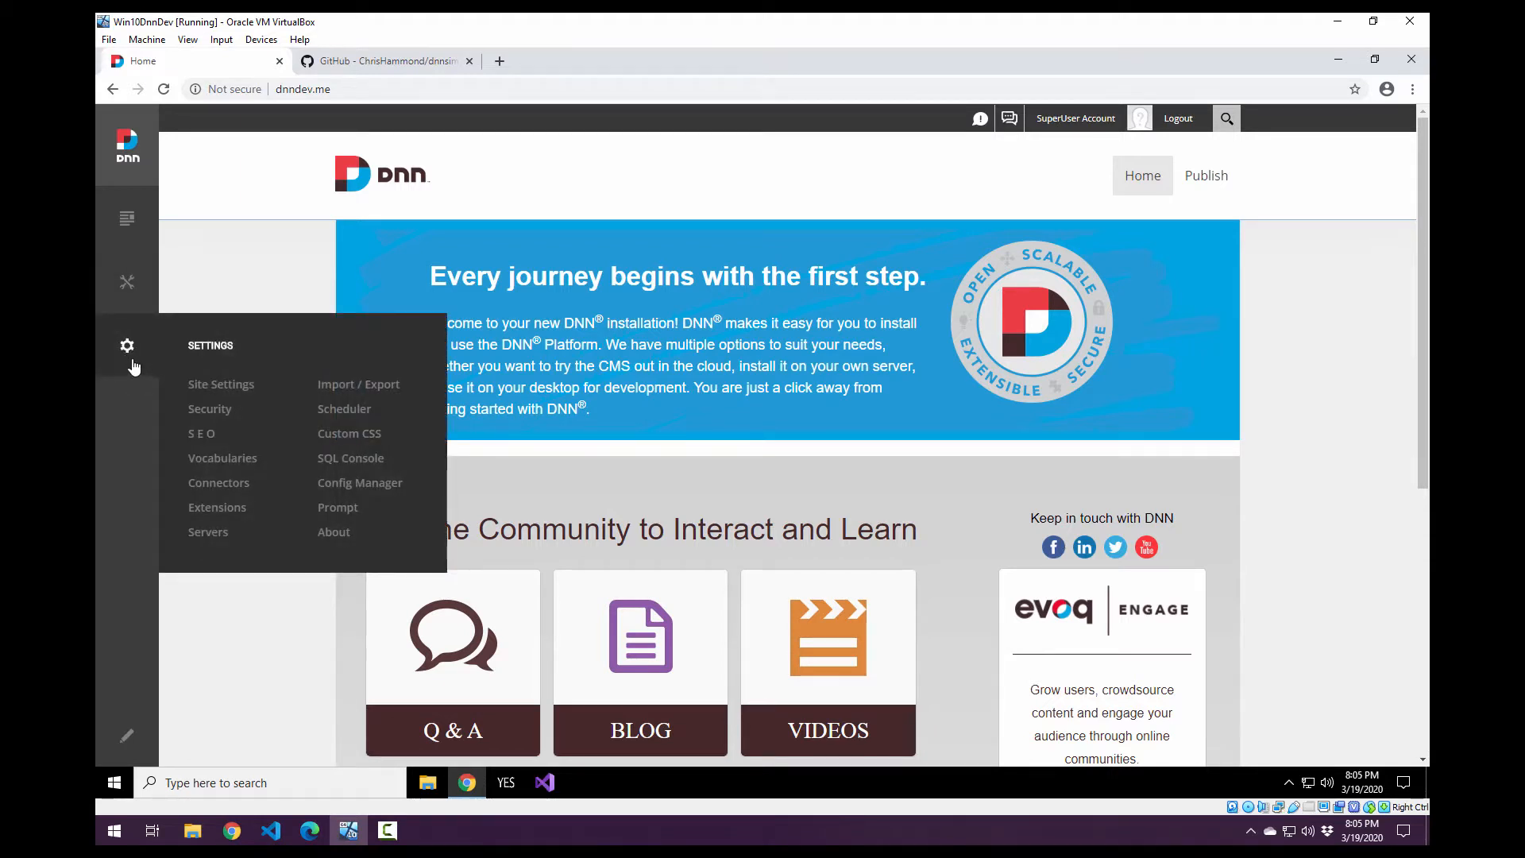
left_click(238, 508)
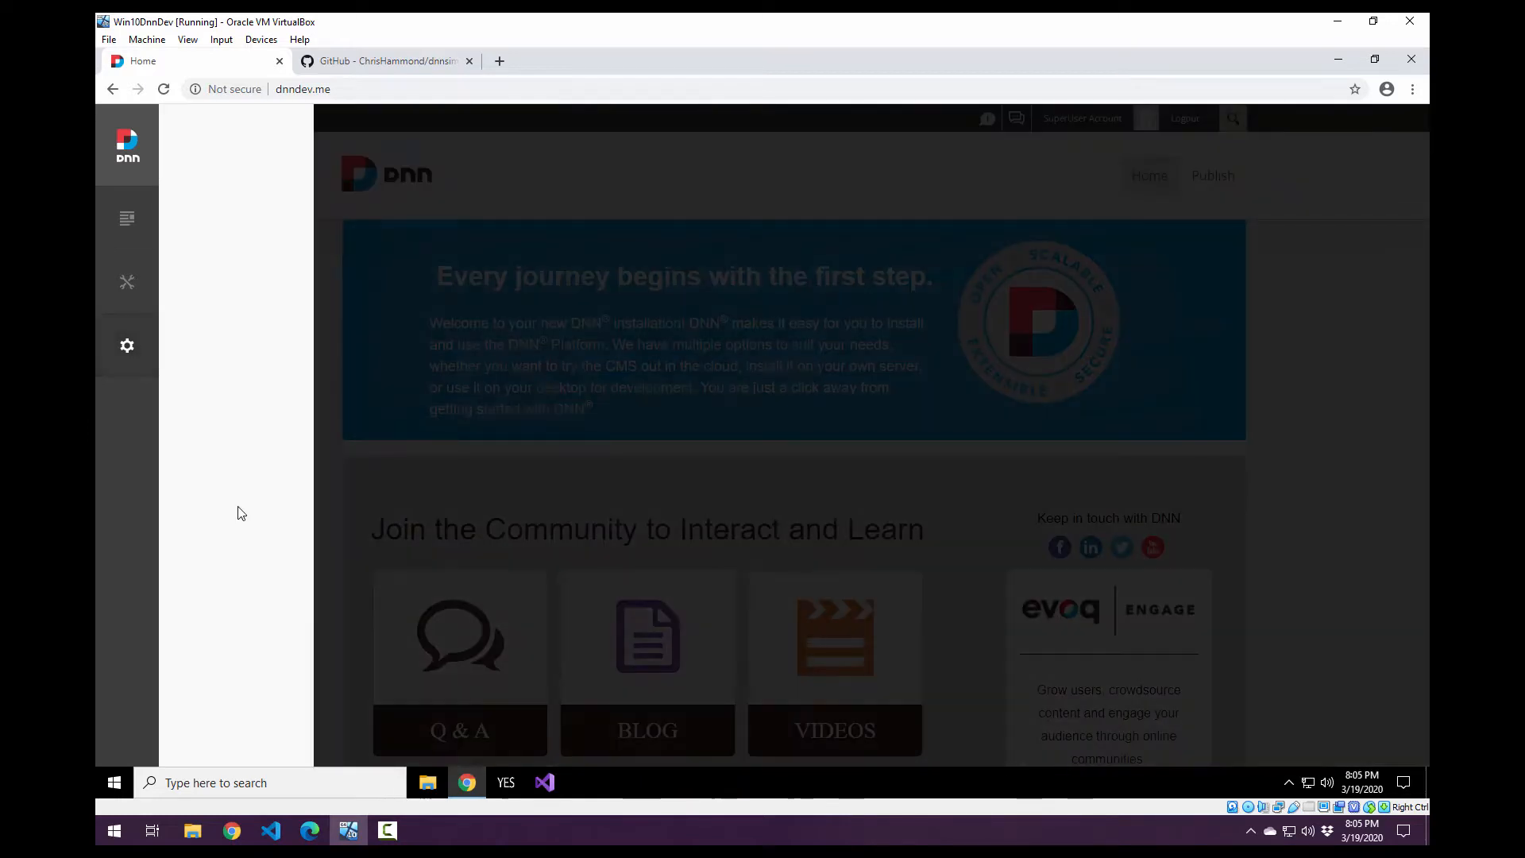
scroll(355, 432, "down", 1)
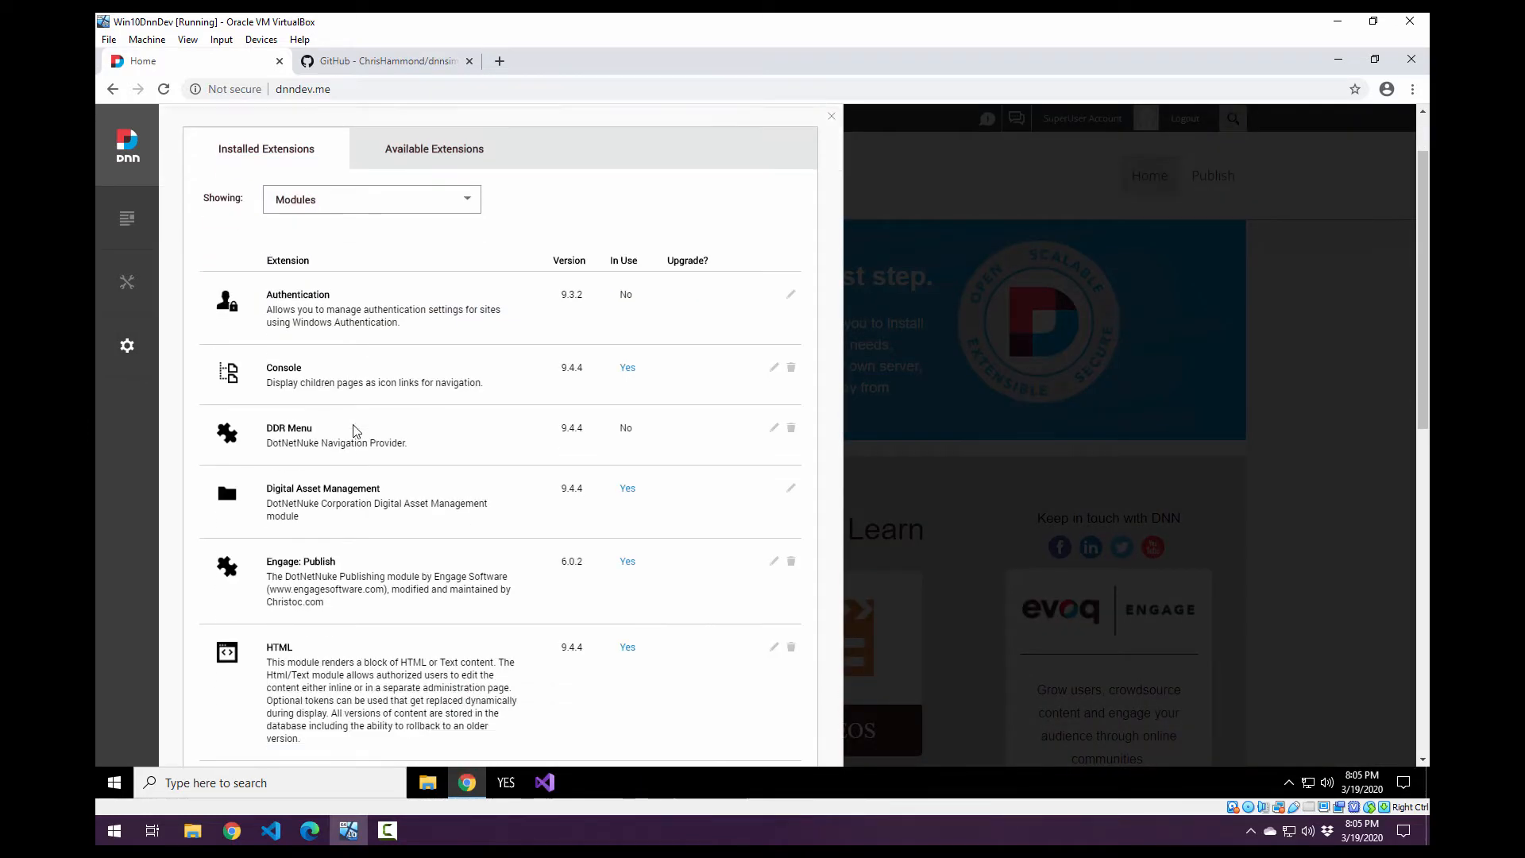
scroll(284, 385, "down", 1)
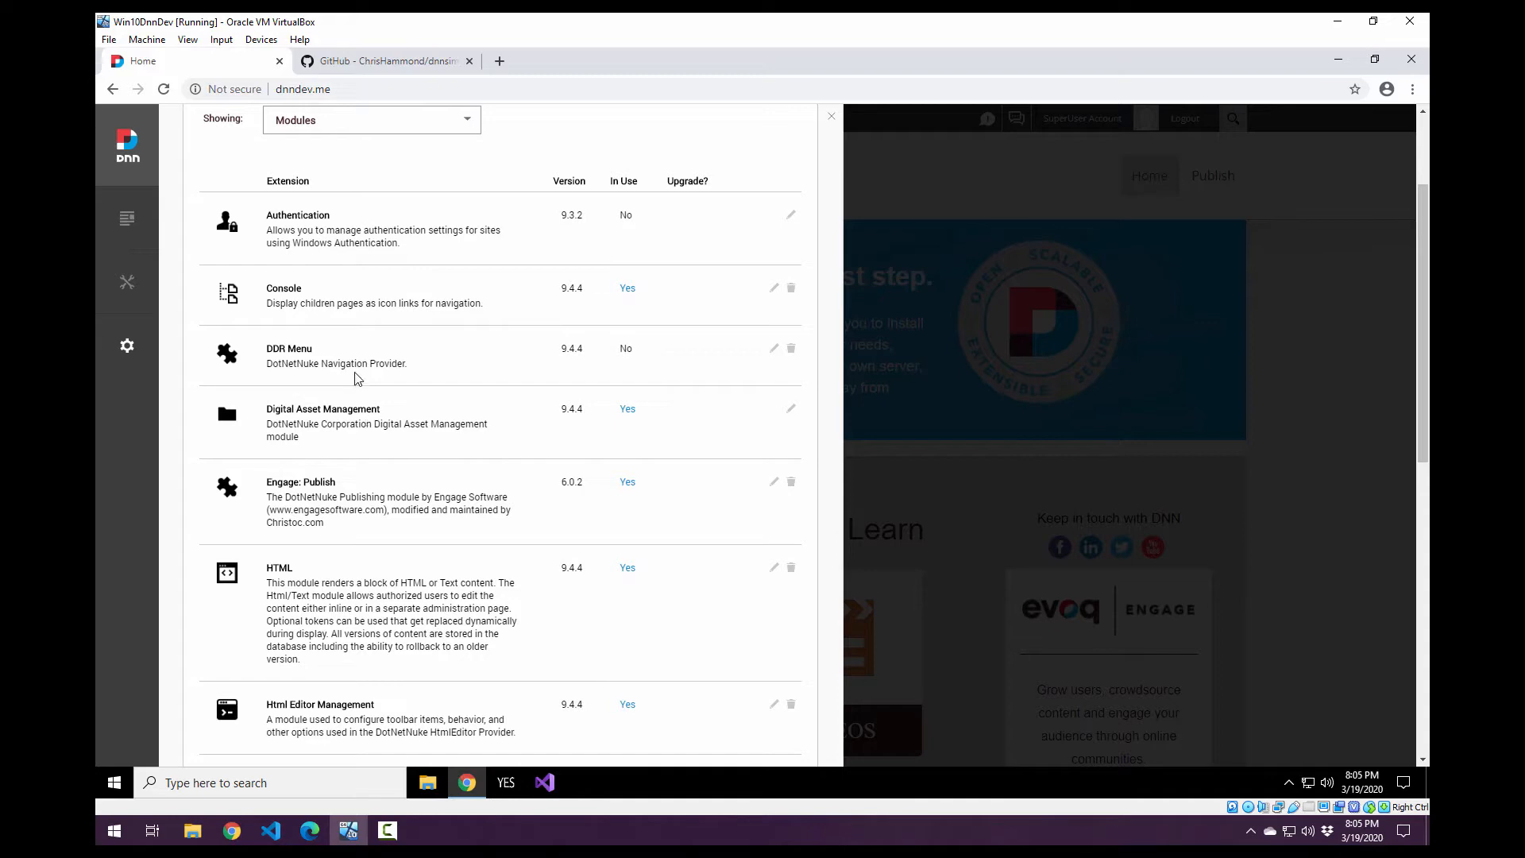
scroll(312, 422, "down", 2)
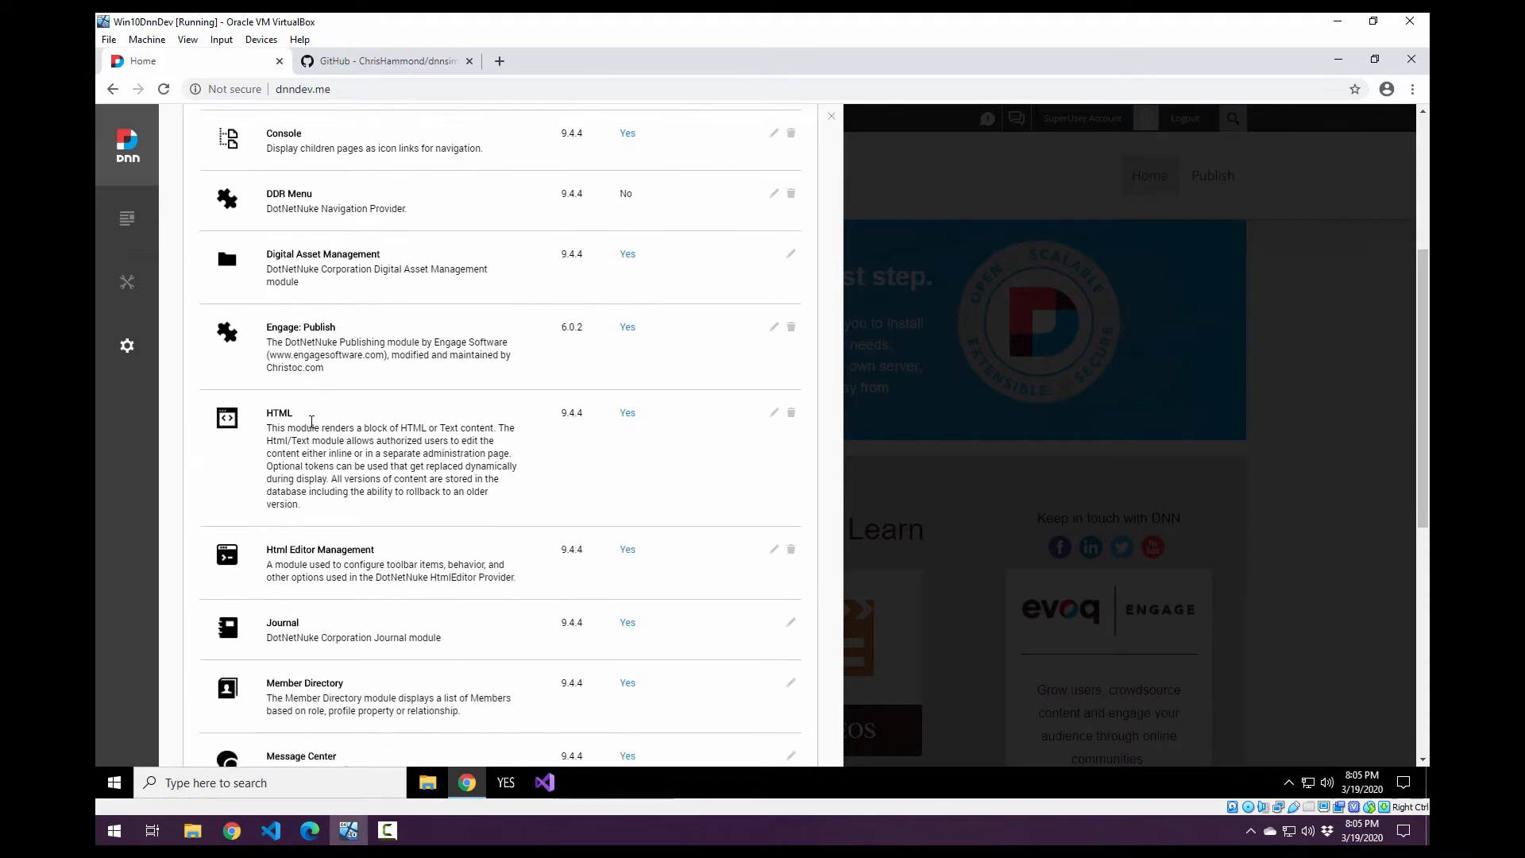
scroll(311, 422, "down", 4)
scroll(409, 562, "up", 8)
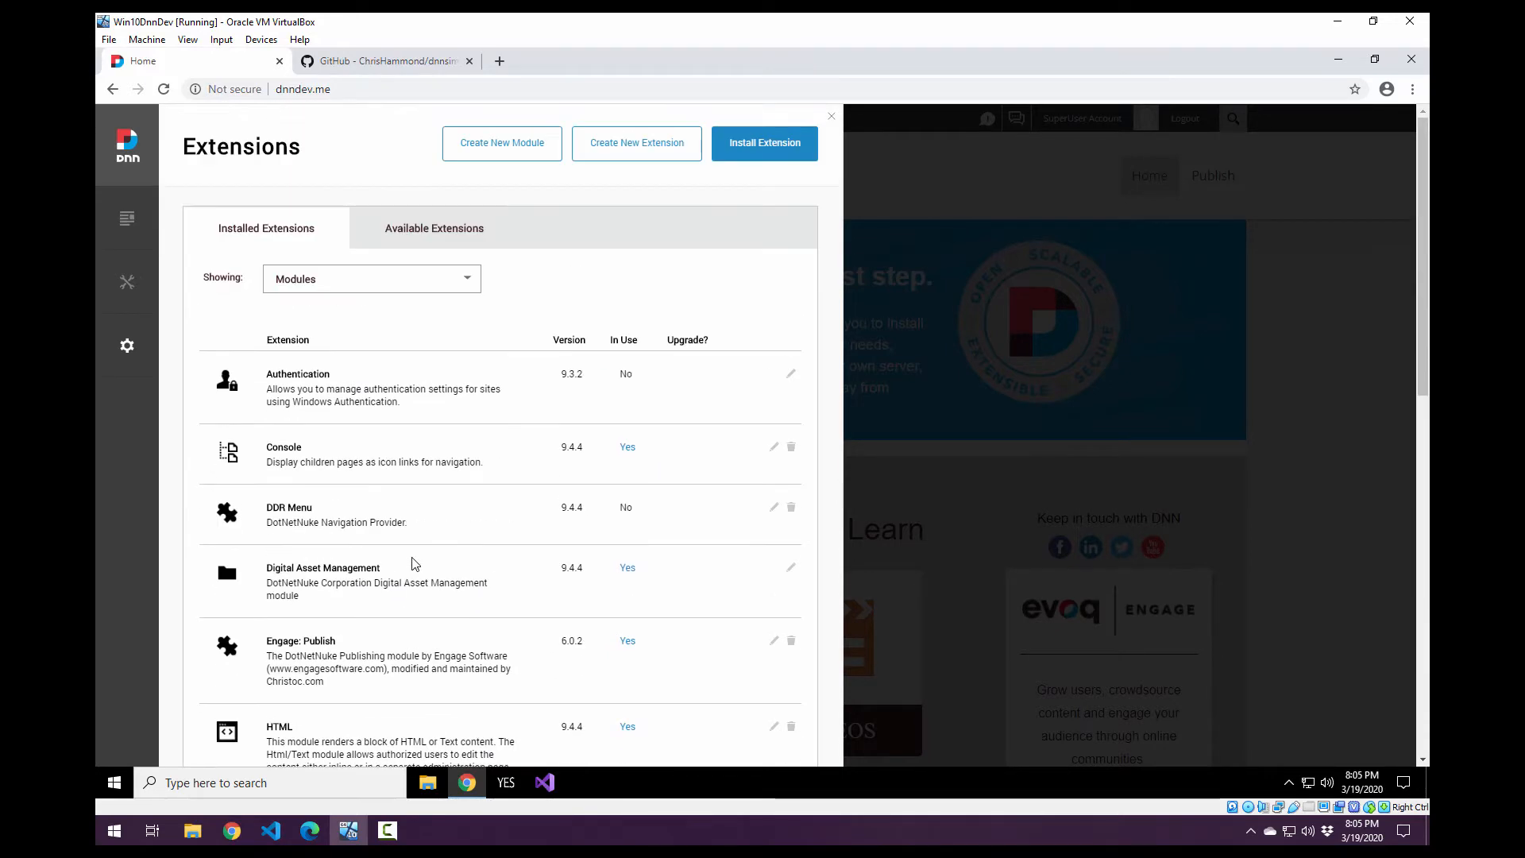
Copy the HTTPS clone URL from the dnnsimplearticle repository's GitHub page.
left_click(390, 62)
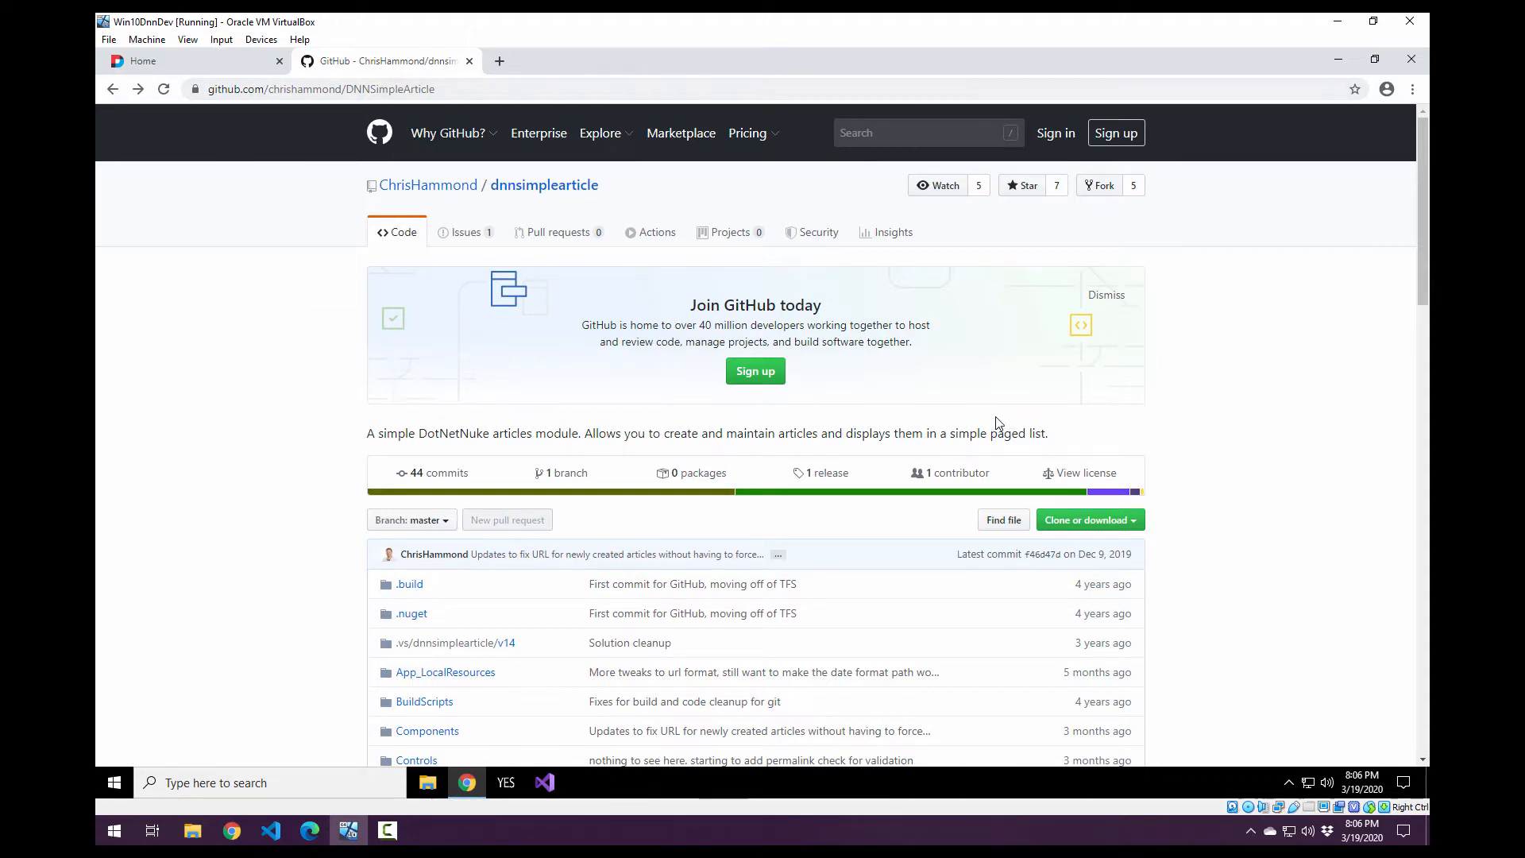
left_click(1142, 527)
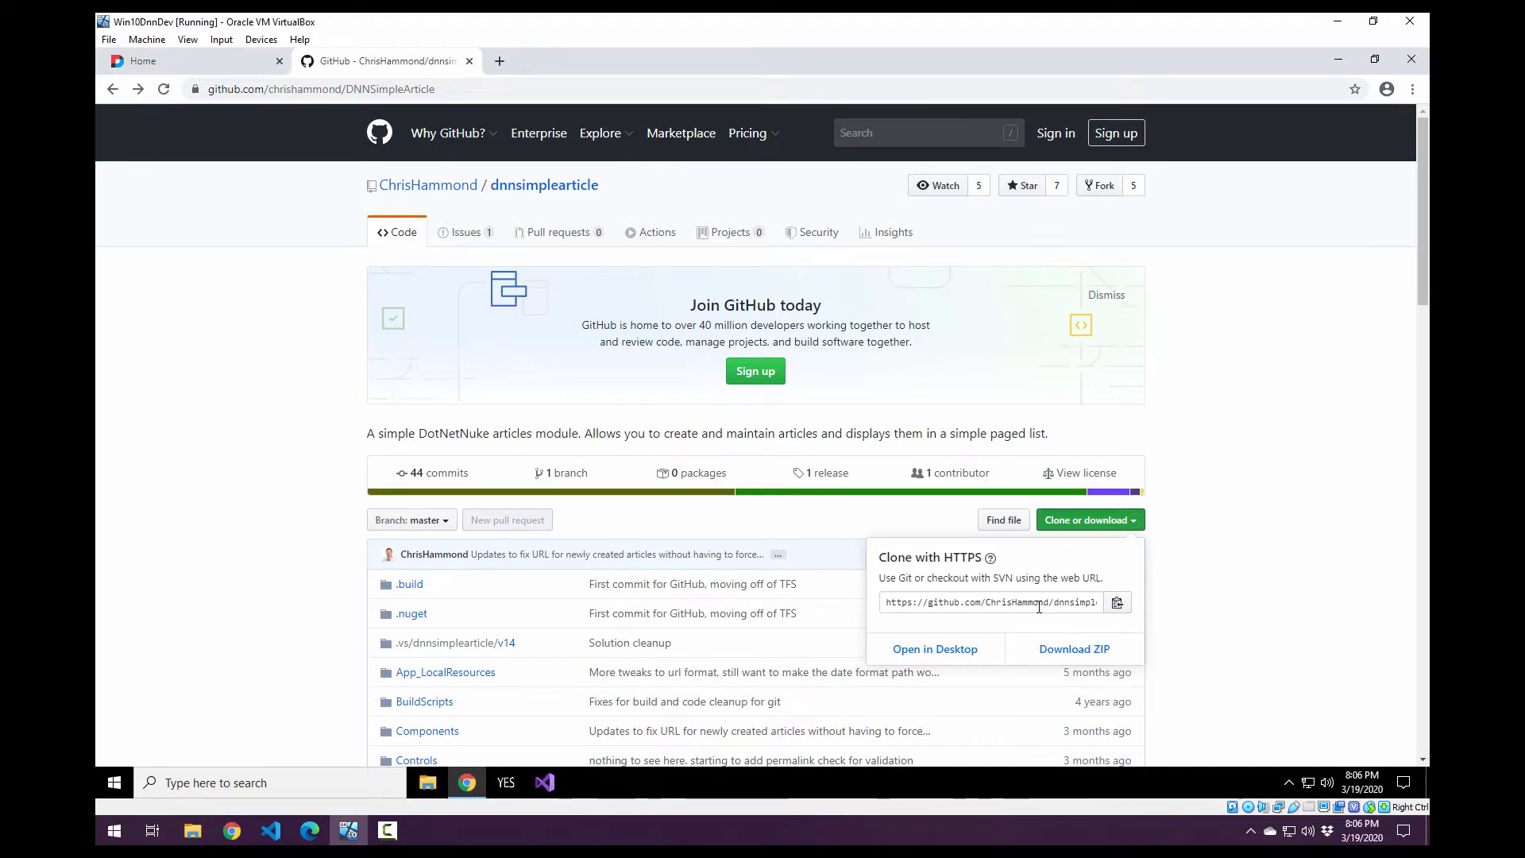
left_click(905, 600)
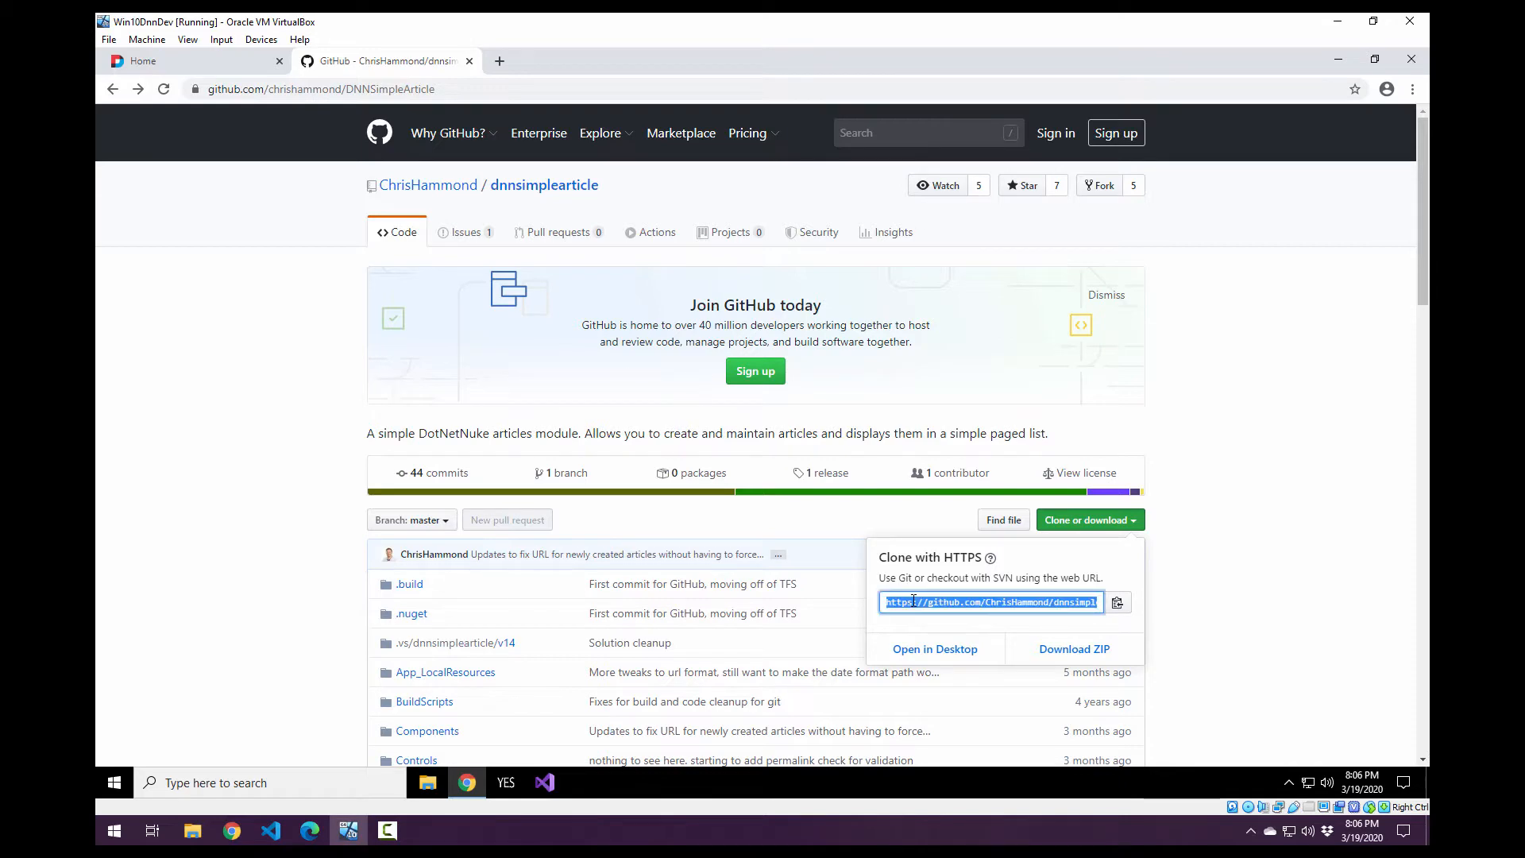
scroll(913, 601, "down", 15)
scroll(914, 600, "down", 3)
scroll(954, 612, "up", 20)
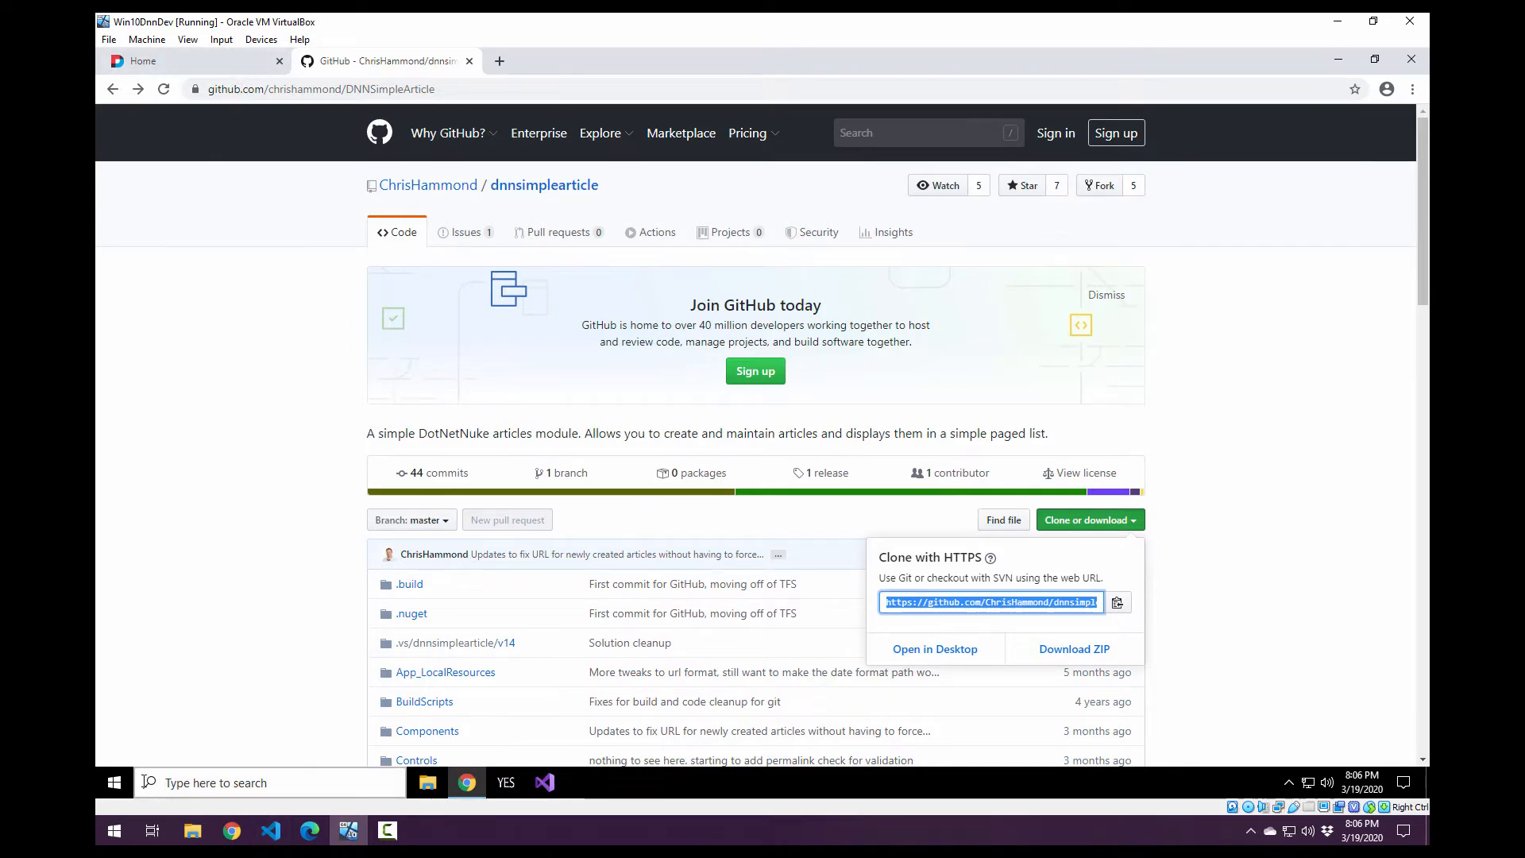
Launch Git Bash and reposition its terminal window over the repository page.
left_click(126, 777)
type("git b")
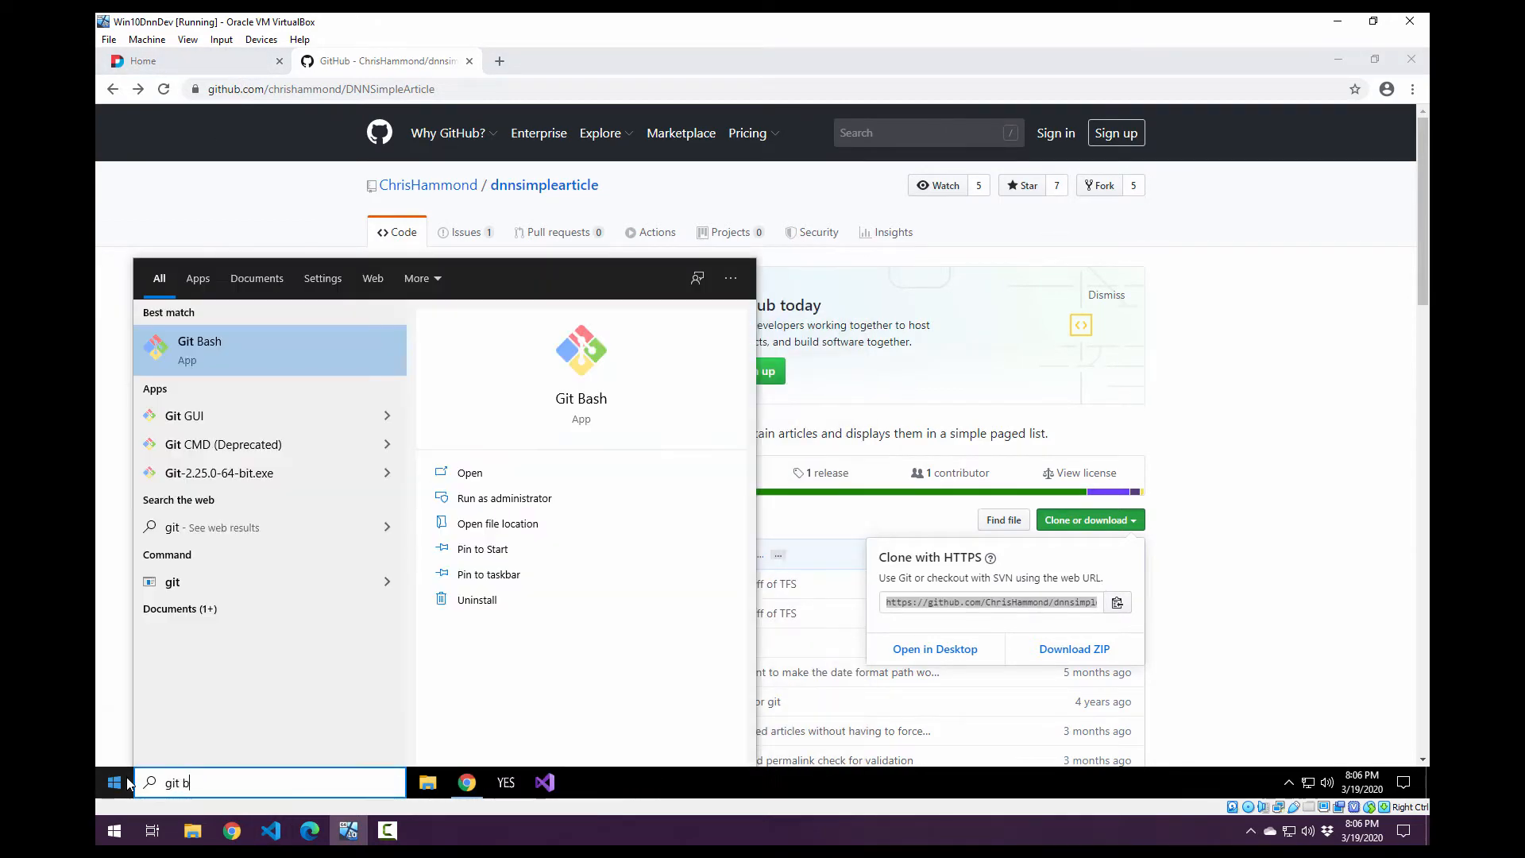
type("ash")
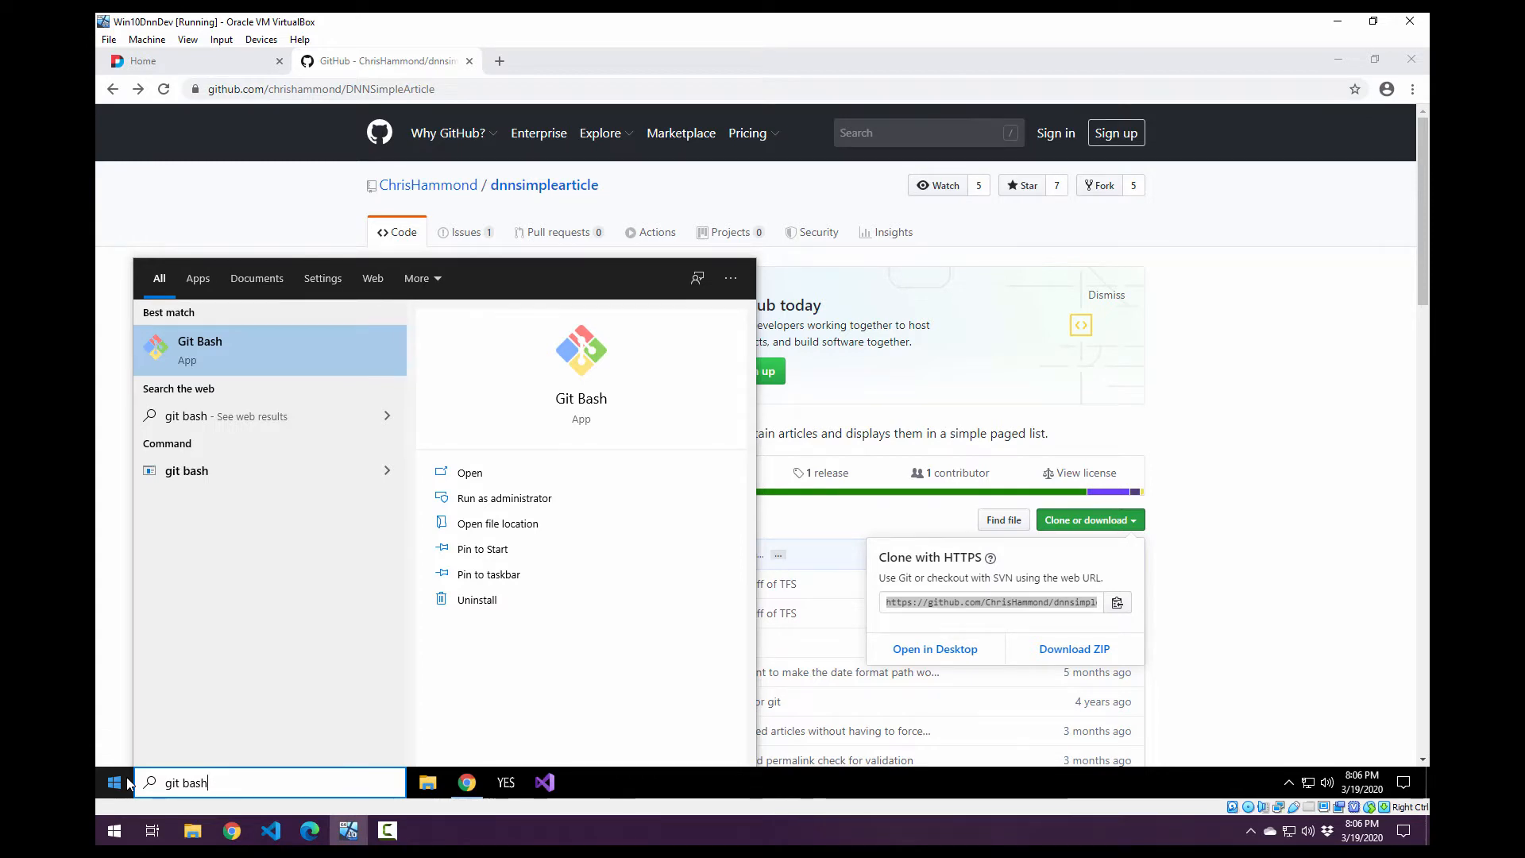
key("Return")
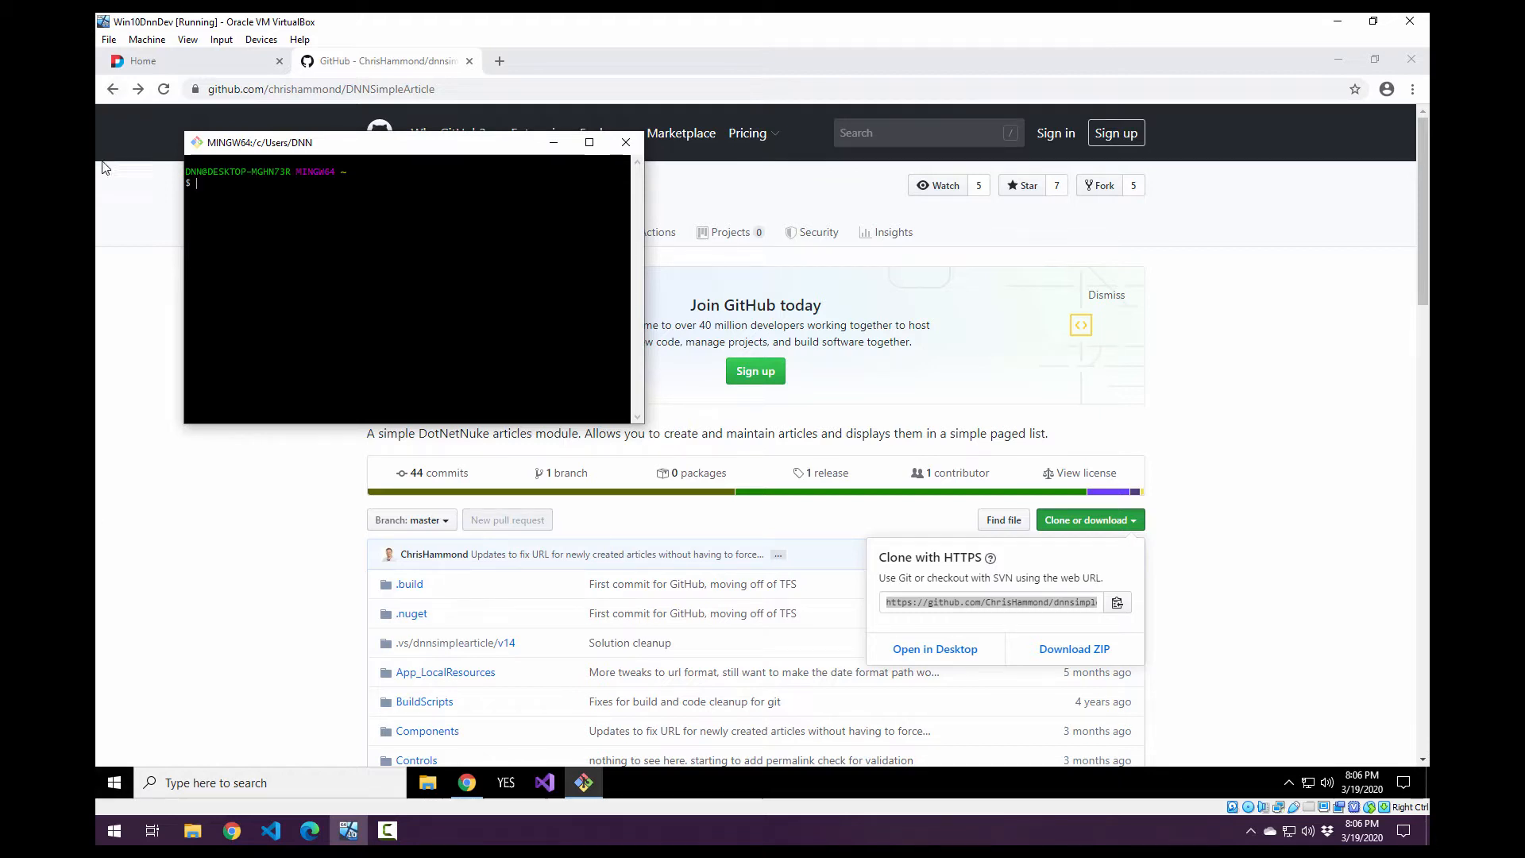
left_click_drag(399, 153, 1013, 397)
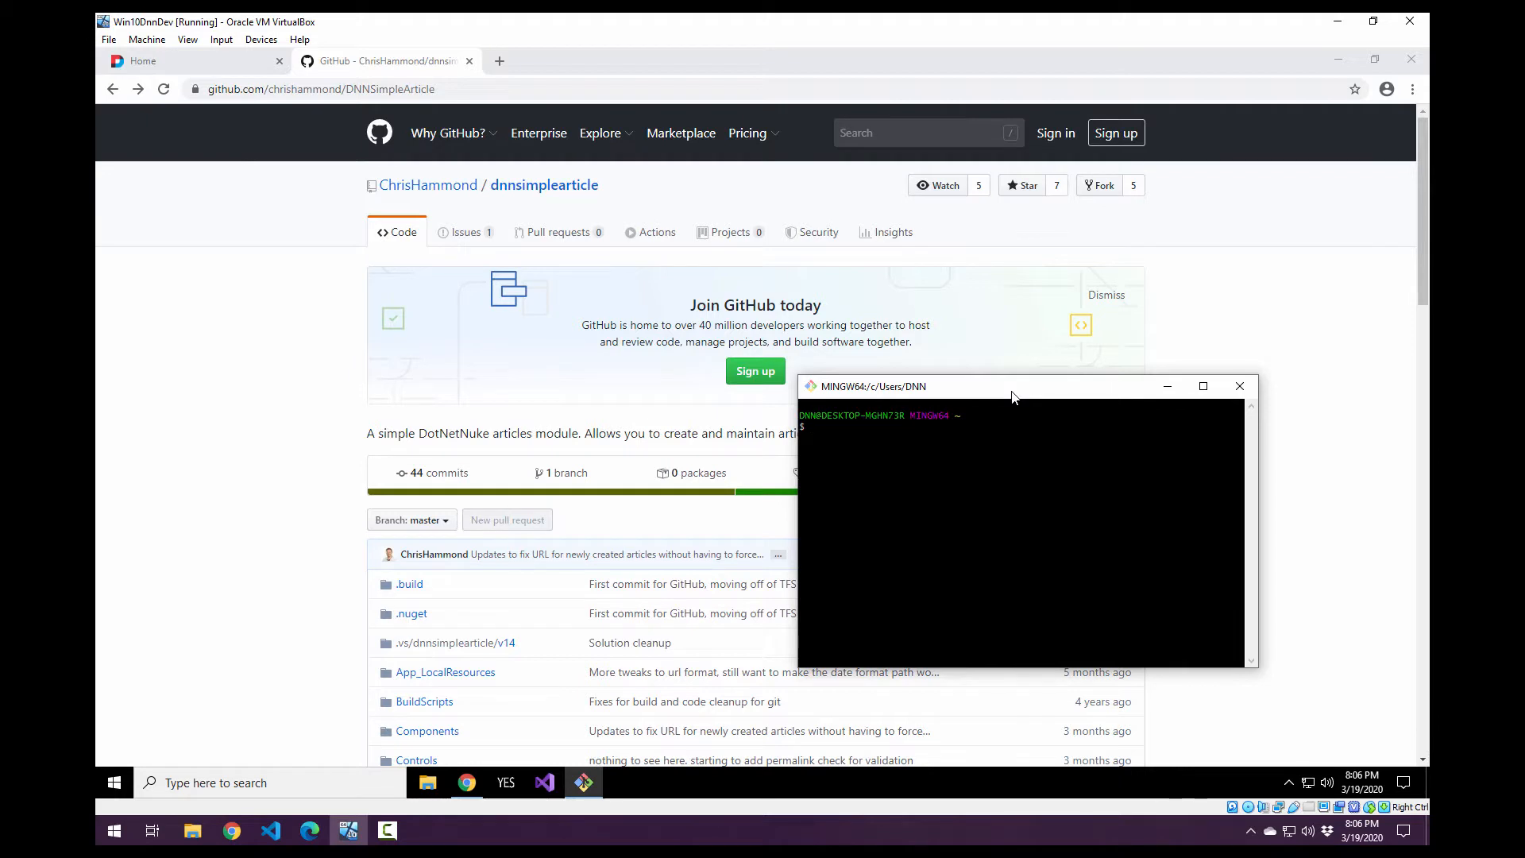
Change to the websites/dnndev.me directory on the C: drive and list its contents with dir.
type("c:")
key("Return")
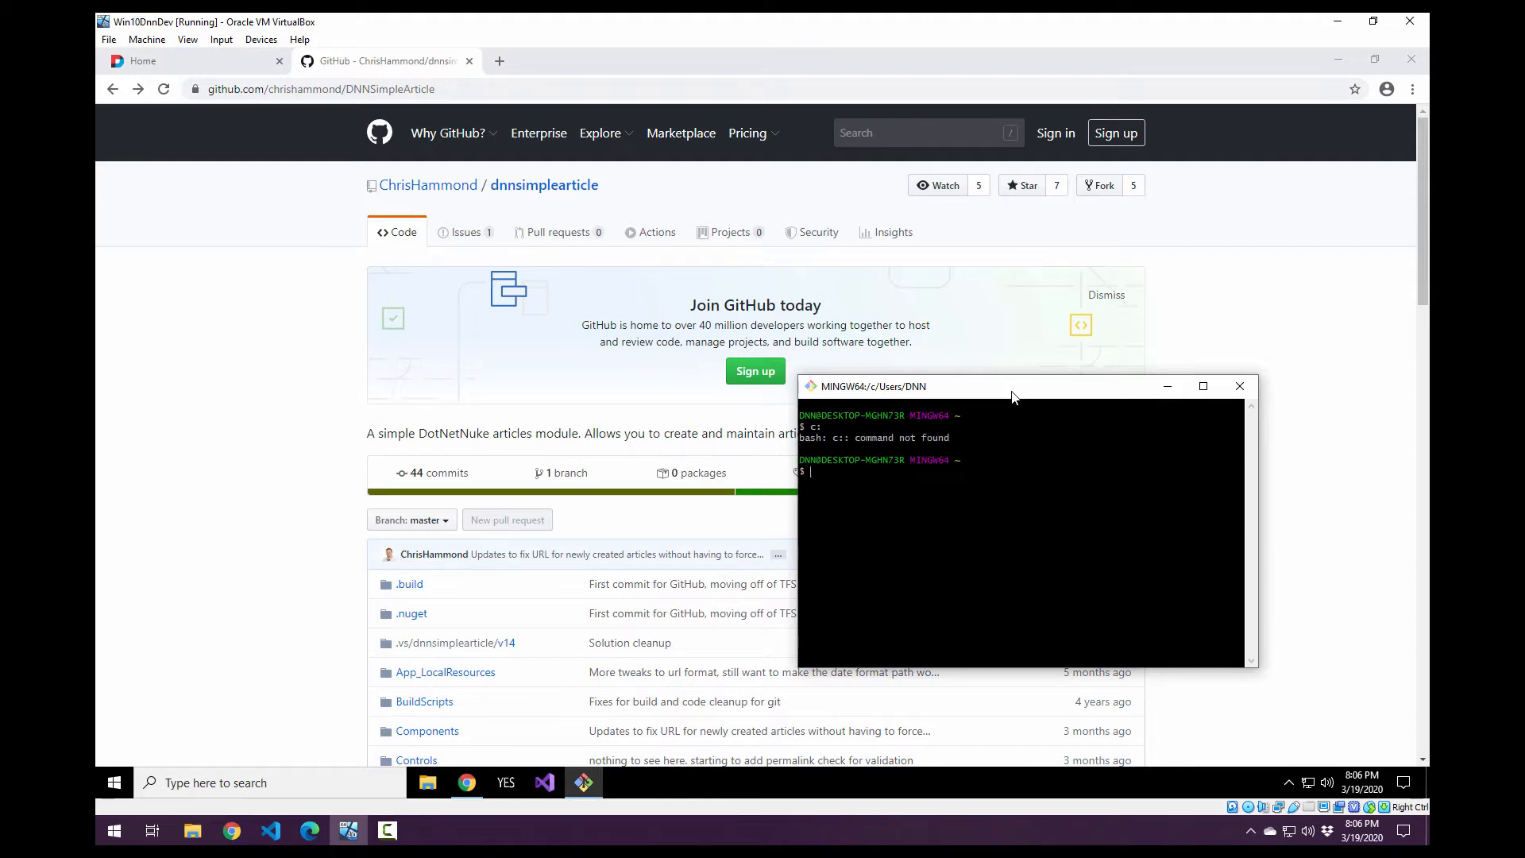
type("cd c:")
key("Return")
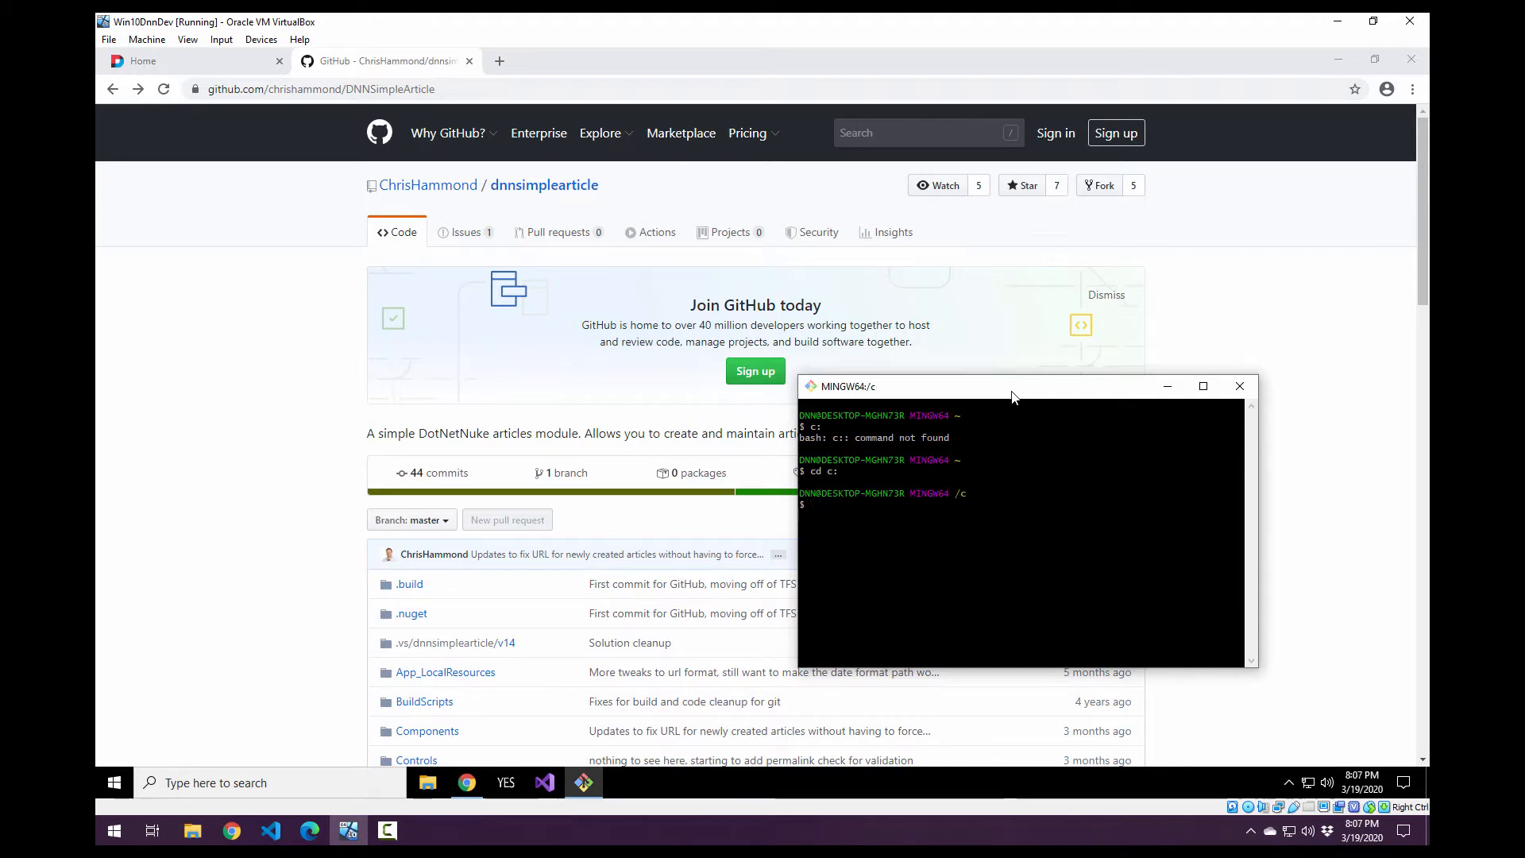
type("cd websites/")
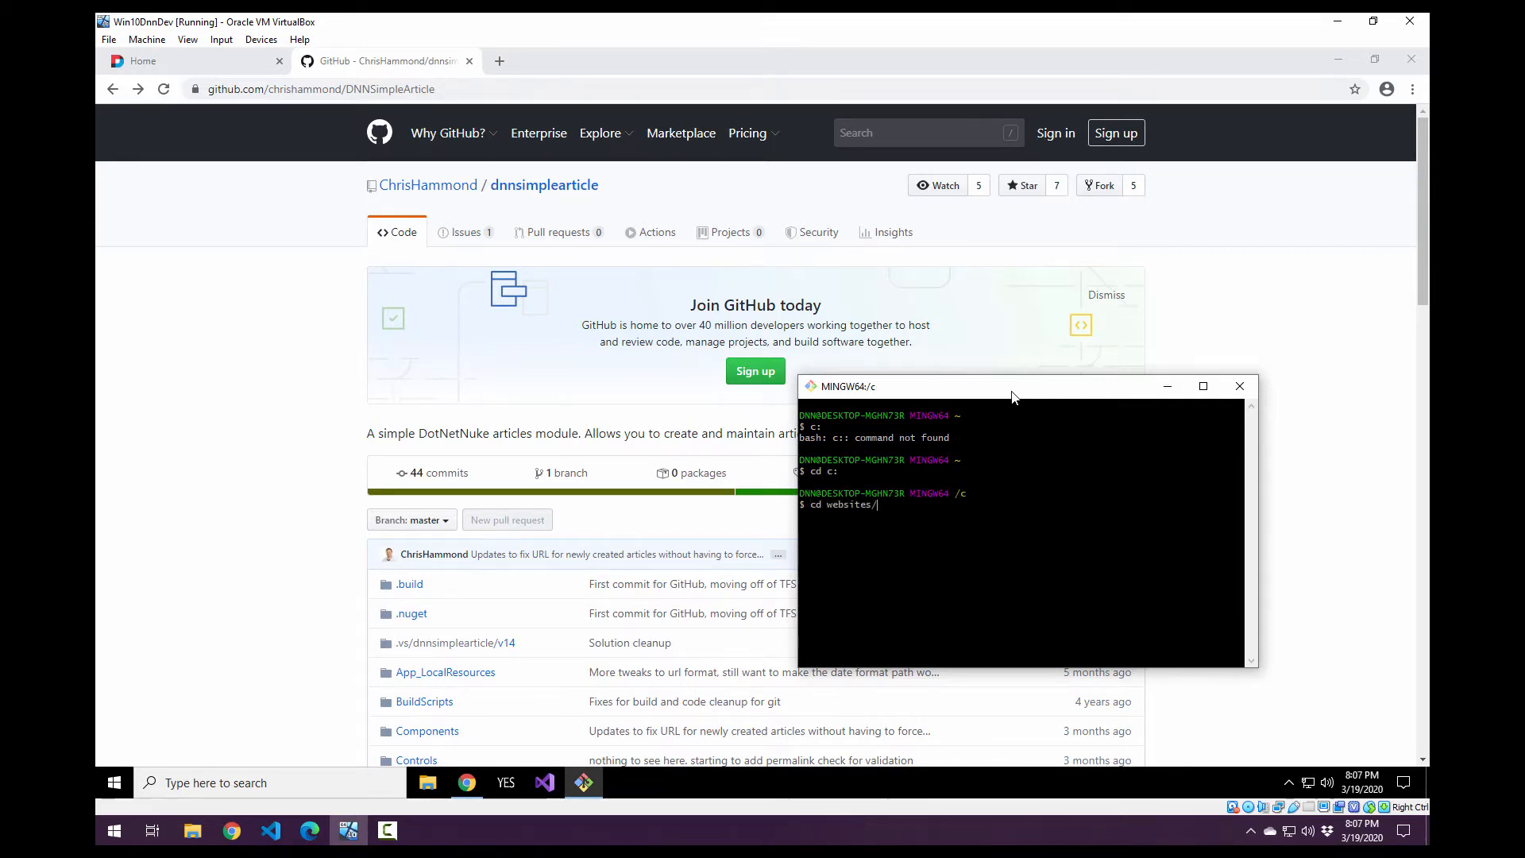
type("dnn")
key("Tab")
key("Return")
type("dir")
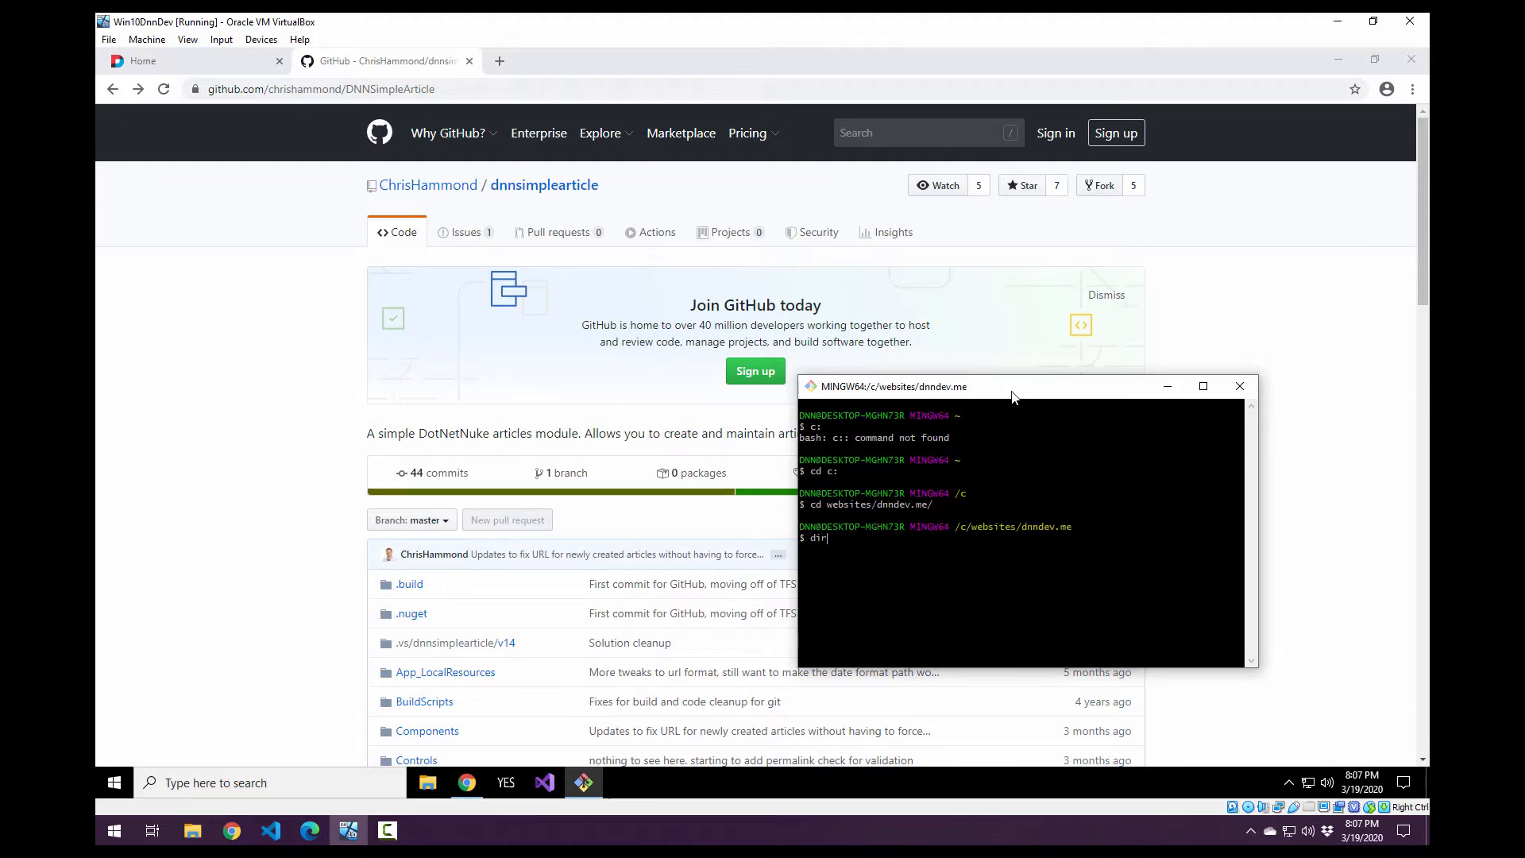
key("Return")
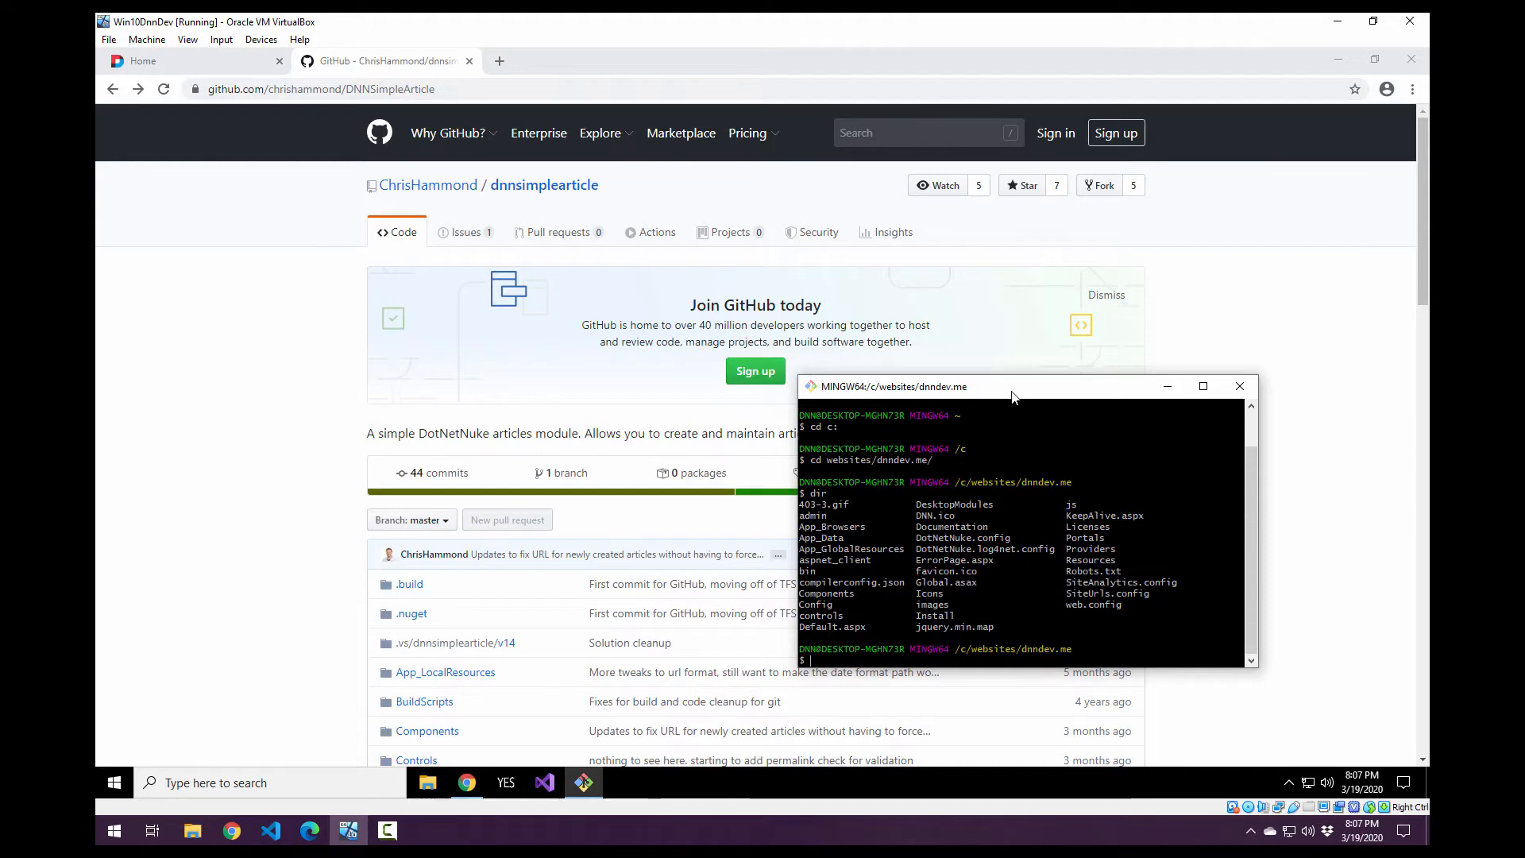
Change into the DesktopModules directory and list its contents with dir.
type("cd Desk")
key("Tab")
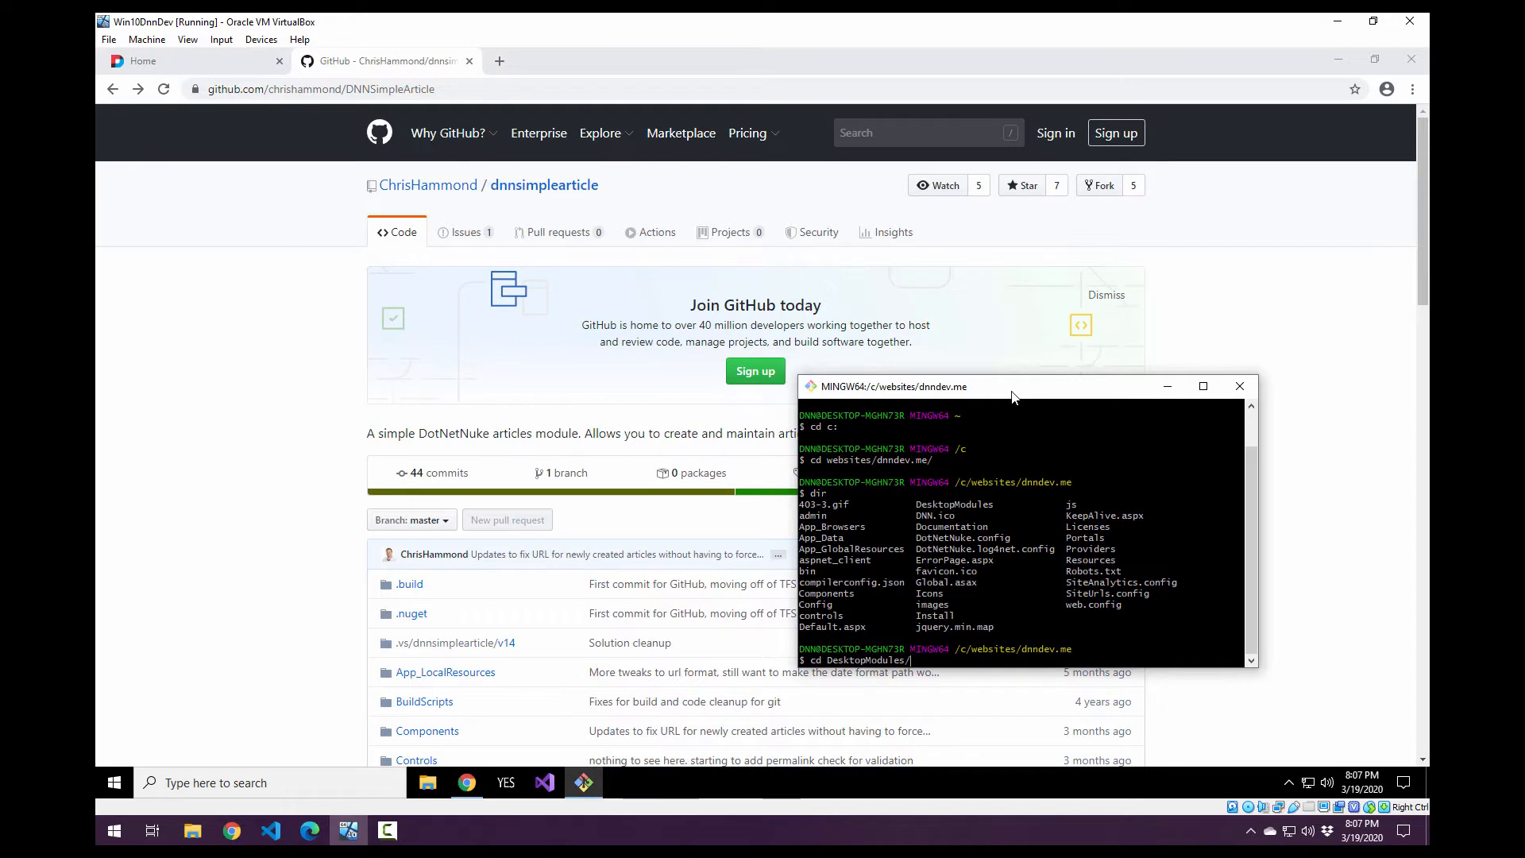
key("Return")
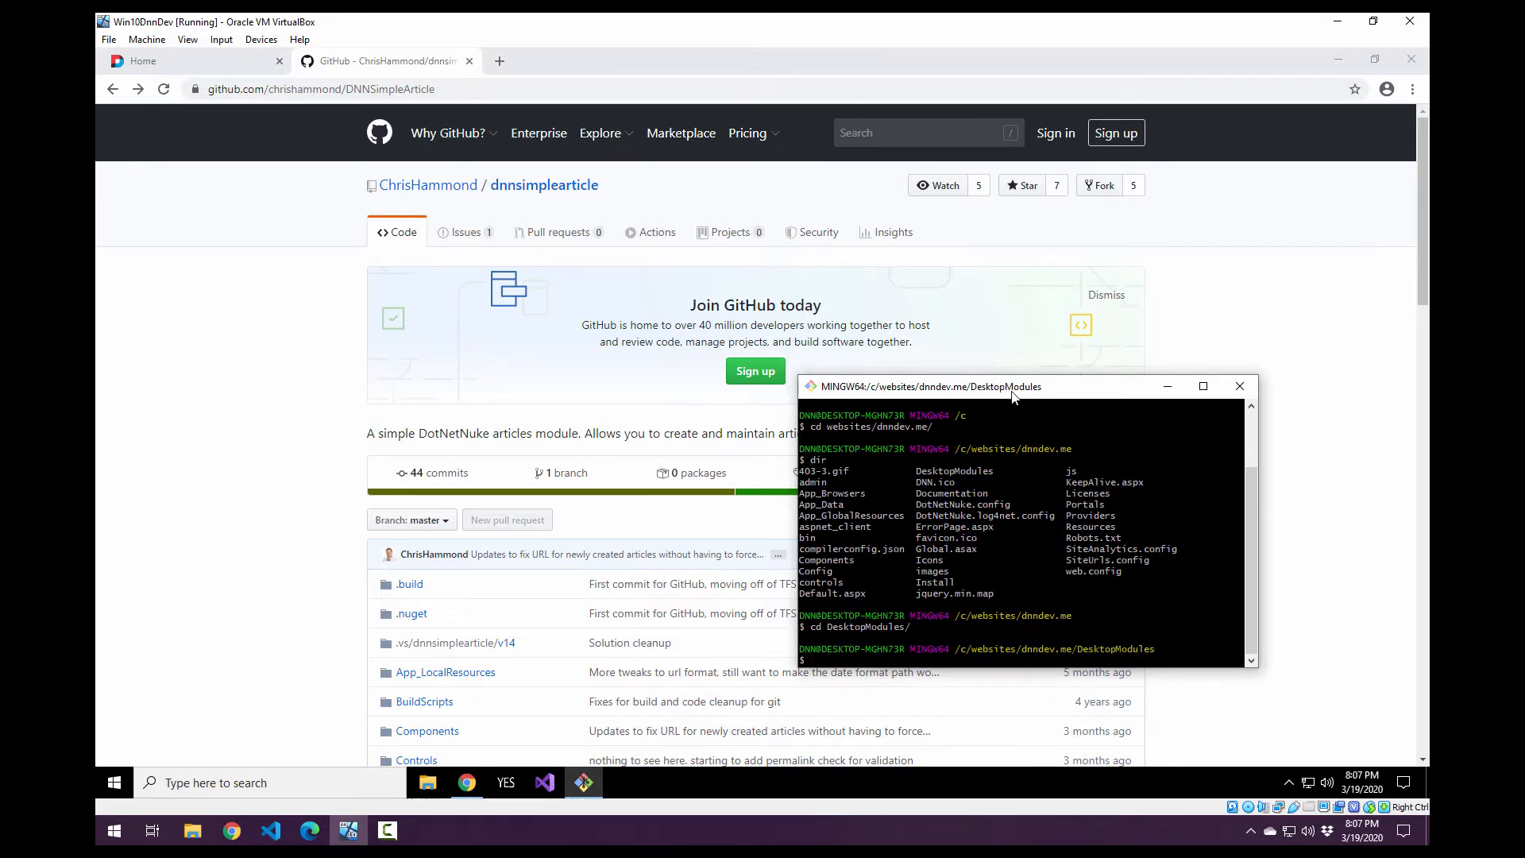
key("Return")
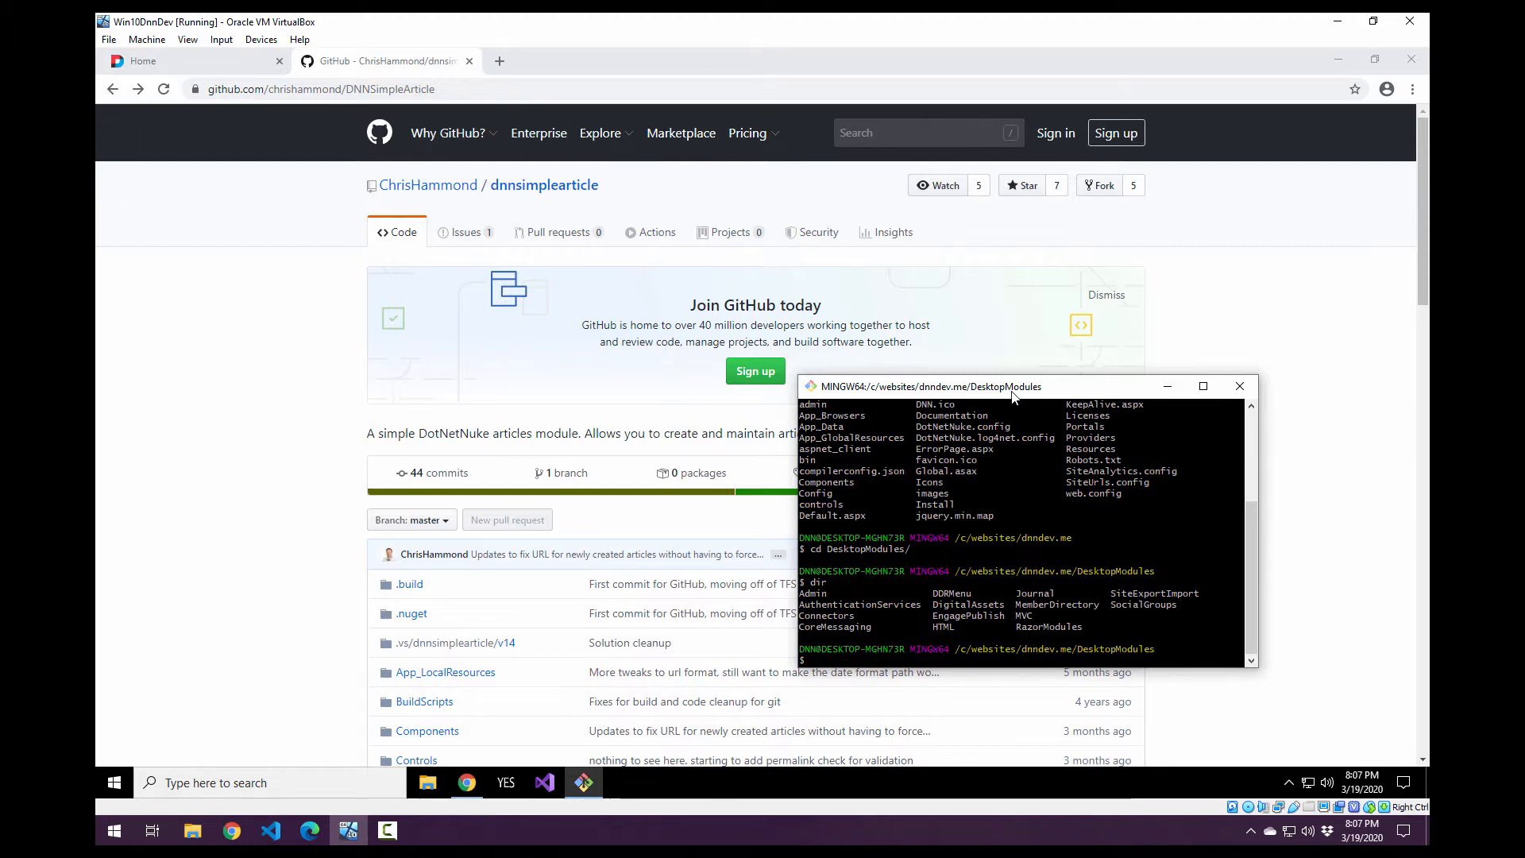
Clone the dnnsimplearticle repository into DesktopModules using git clone with the copied HTTPS URL.
type("git")
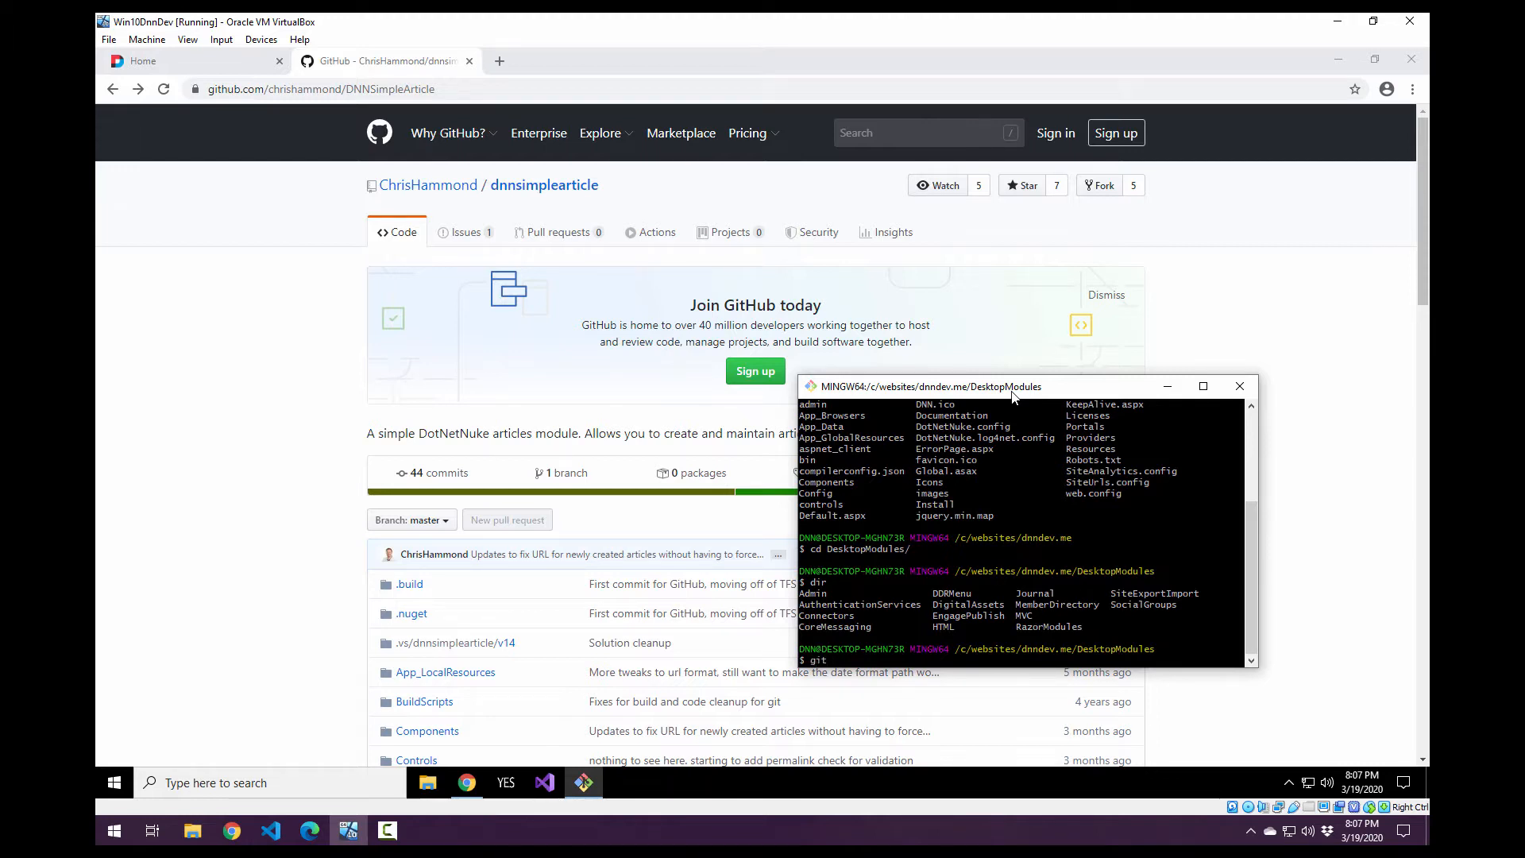
type(" clone")
right_click(904, 667)
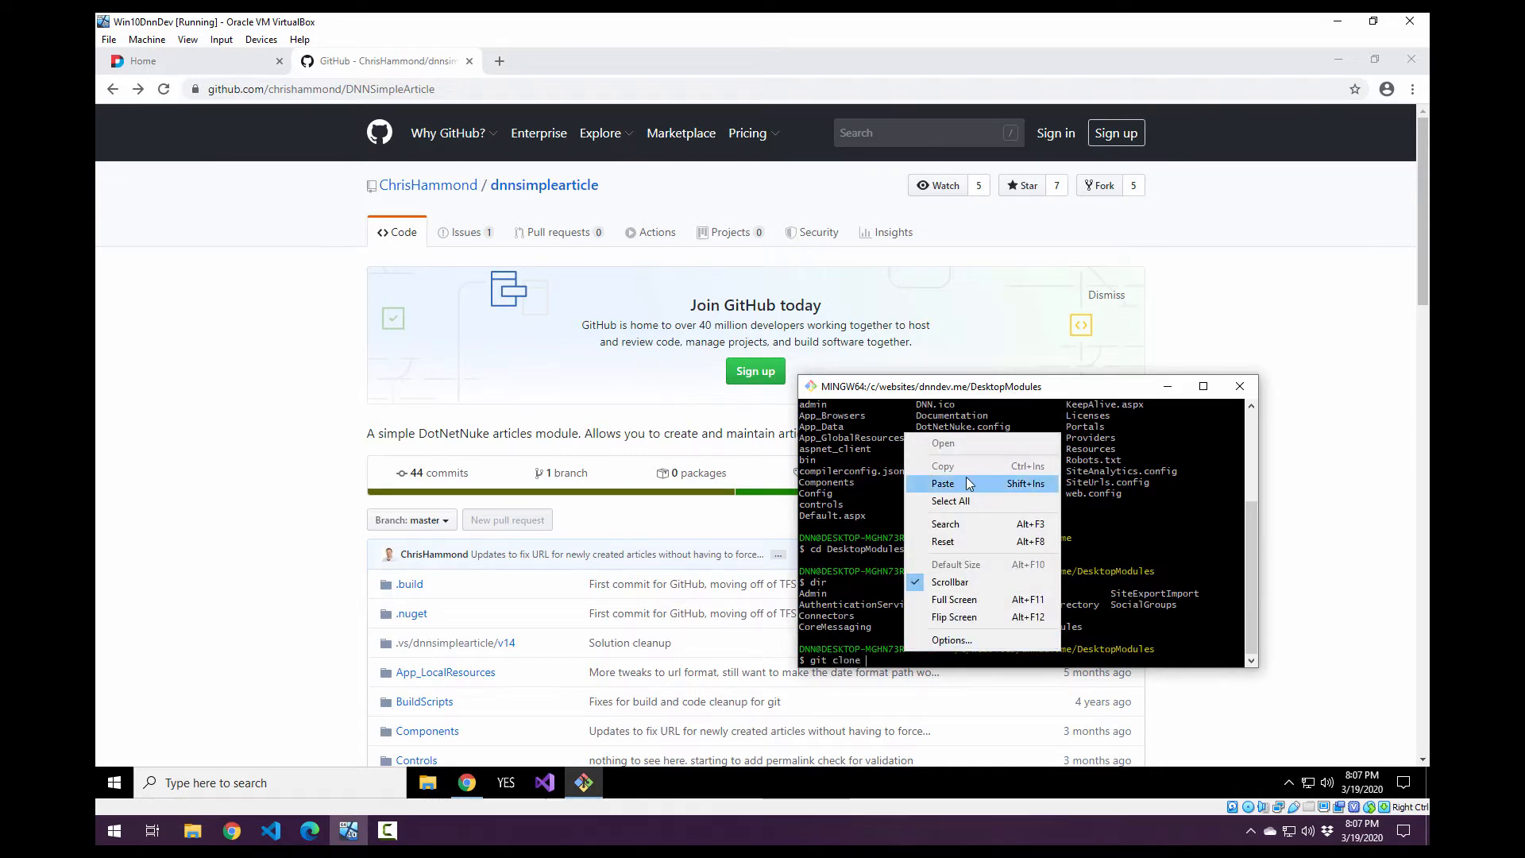
left_click(972, 481)
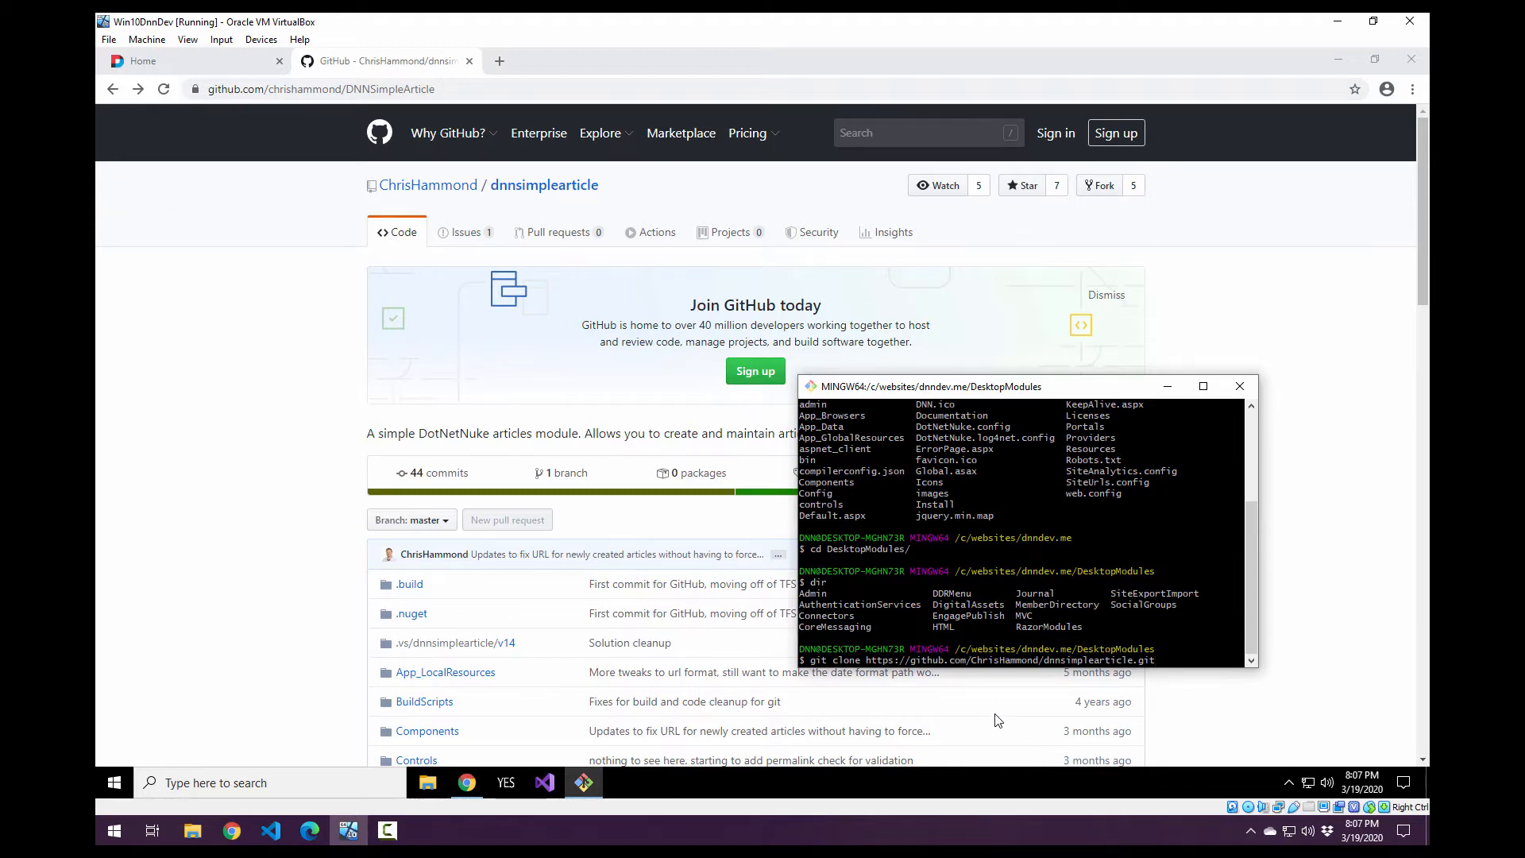
key("Return")
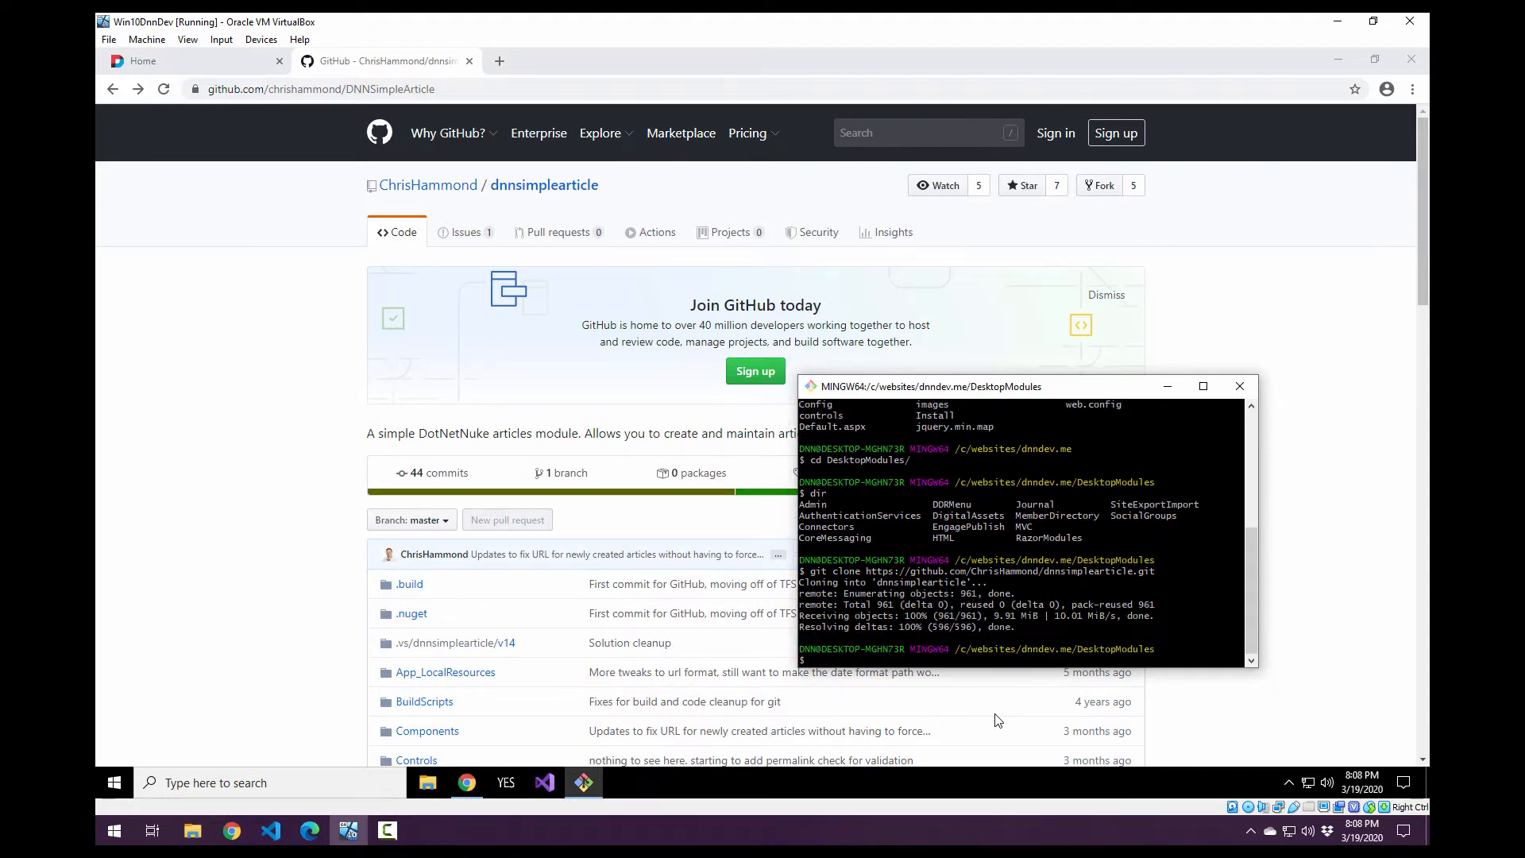
List the DesktopModules directory with dir to check for the cloned folder.
type("dire")
key("BackSpace")
key("Return")
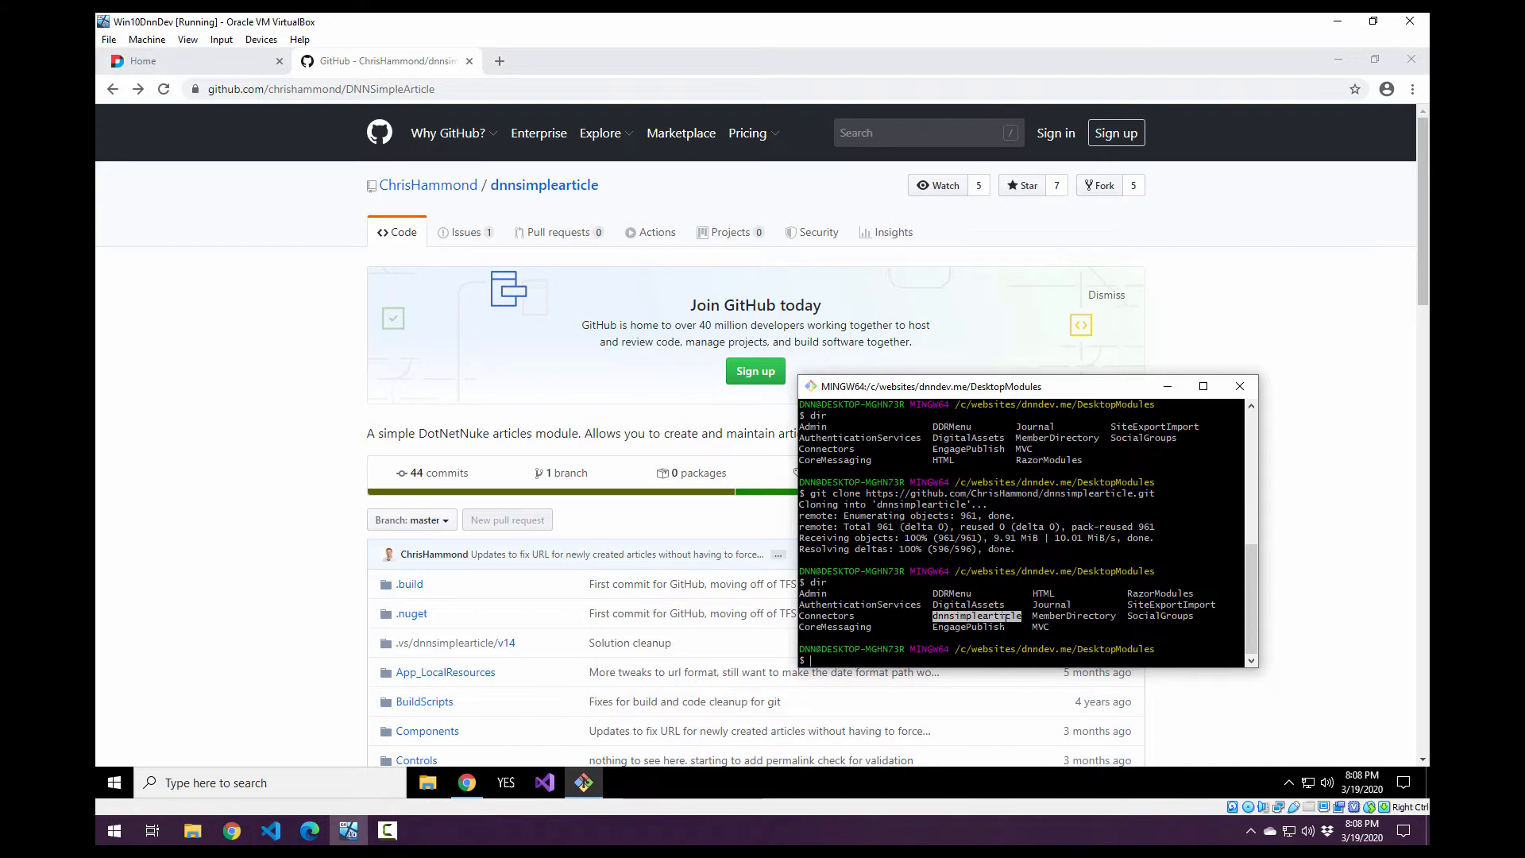
Change into the dnnsimplearticle directory and list its contents with dir.
type("cd dnns")
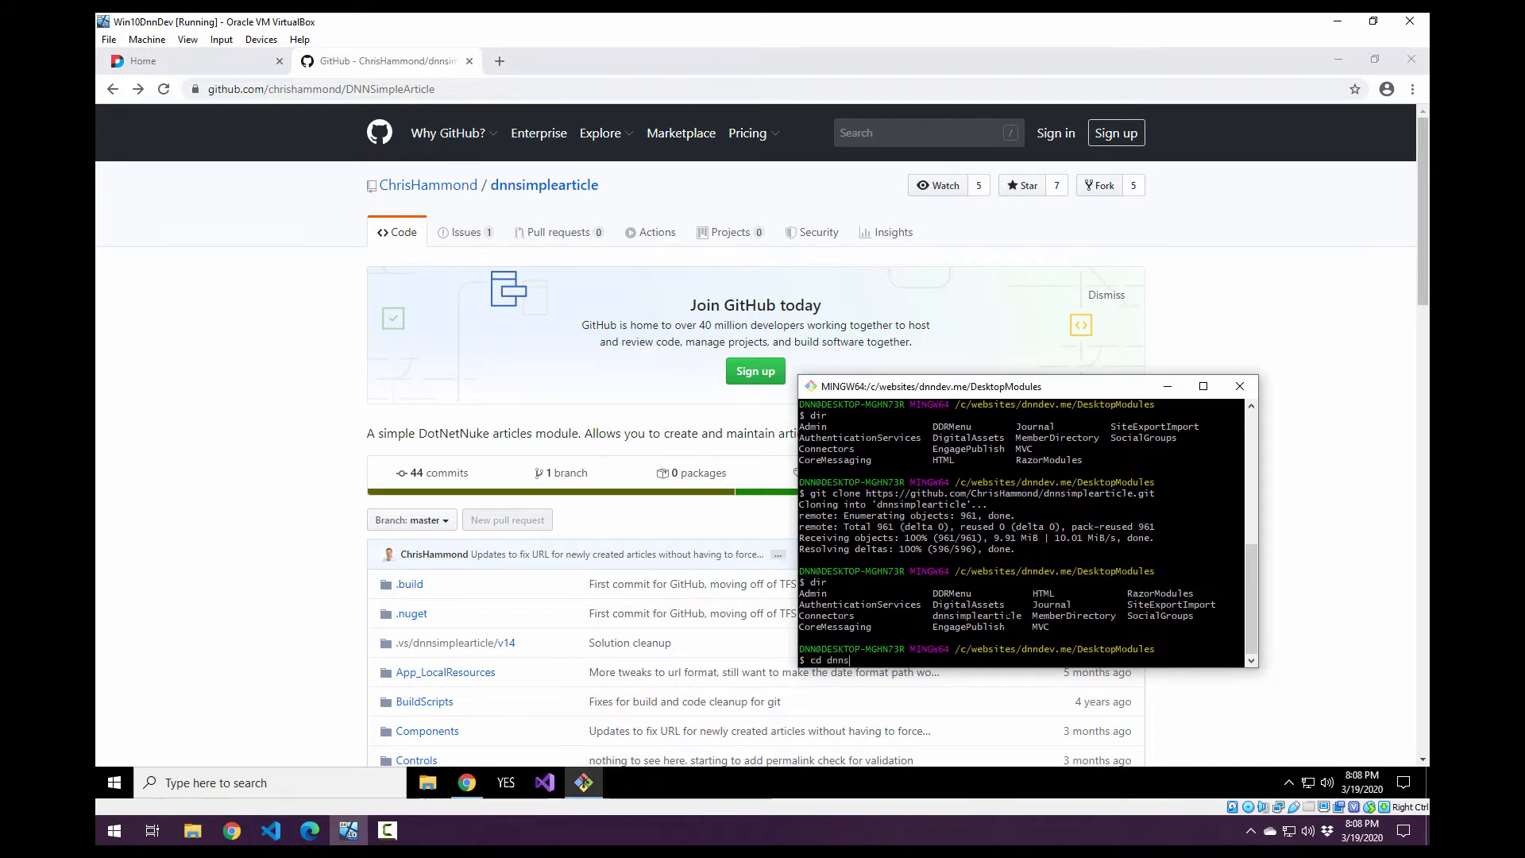
key("Tab")
key("Return")
type("di")
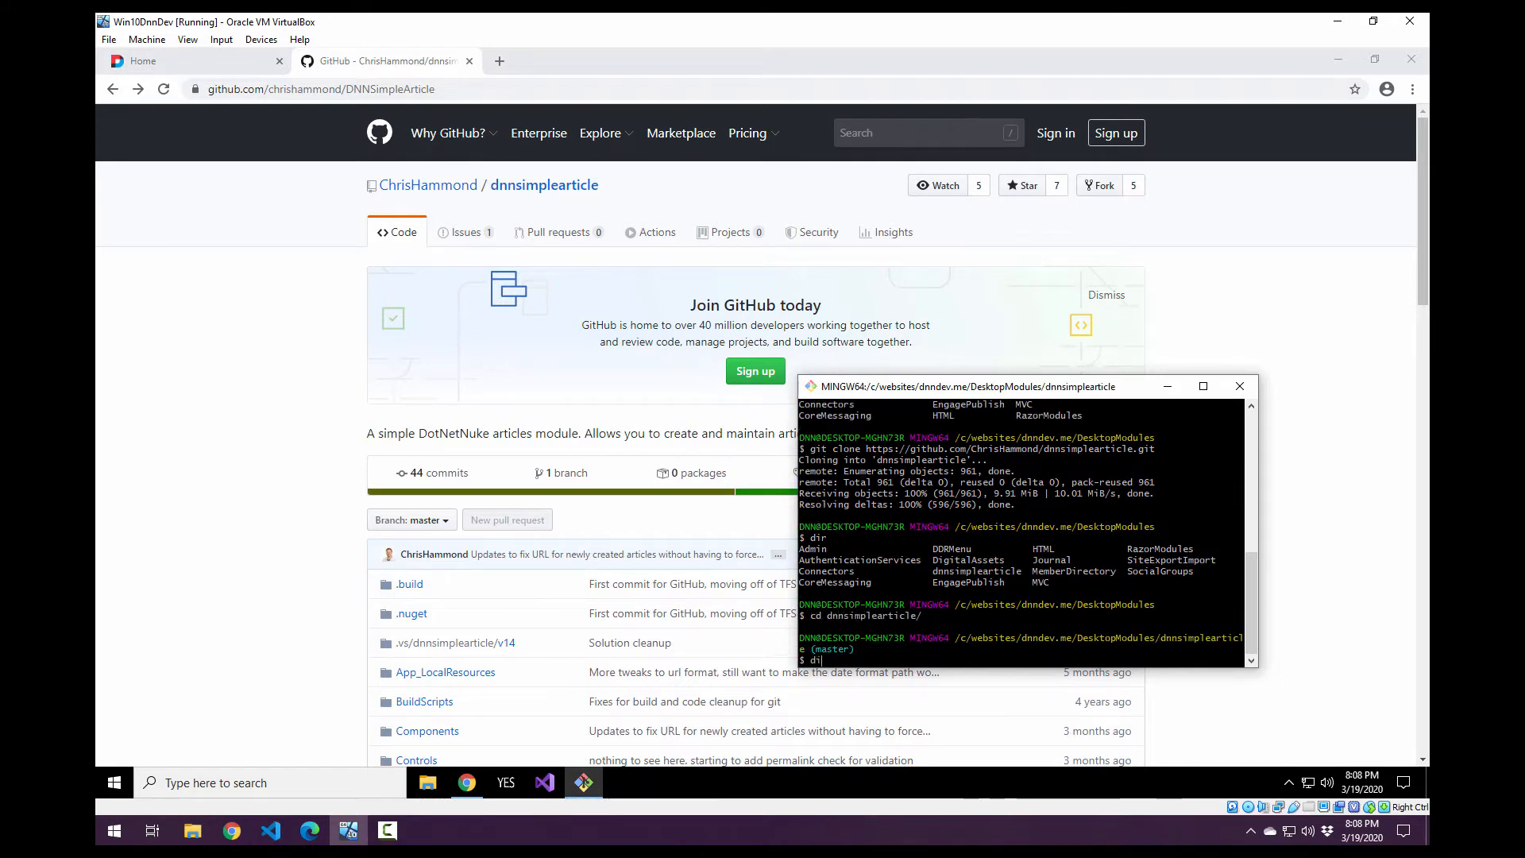
type("r")
key("Return")
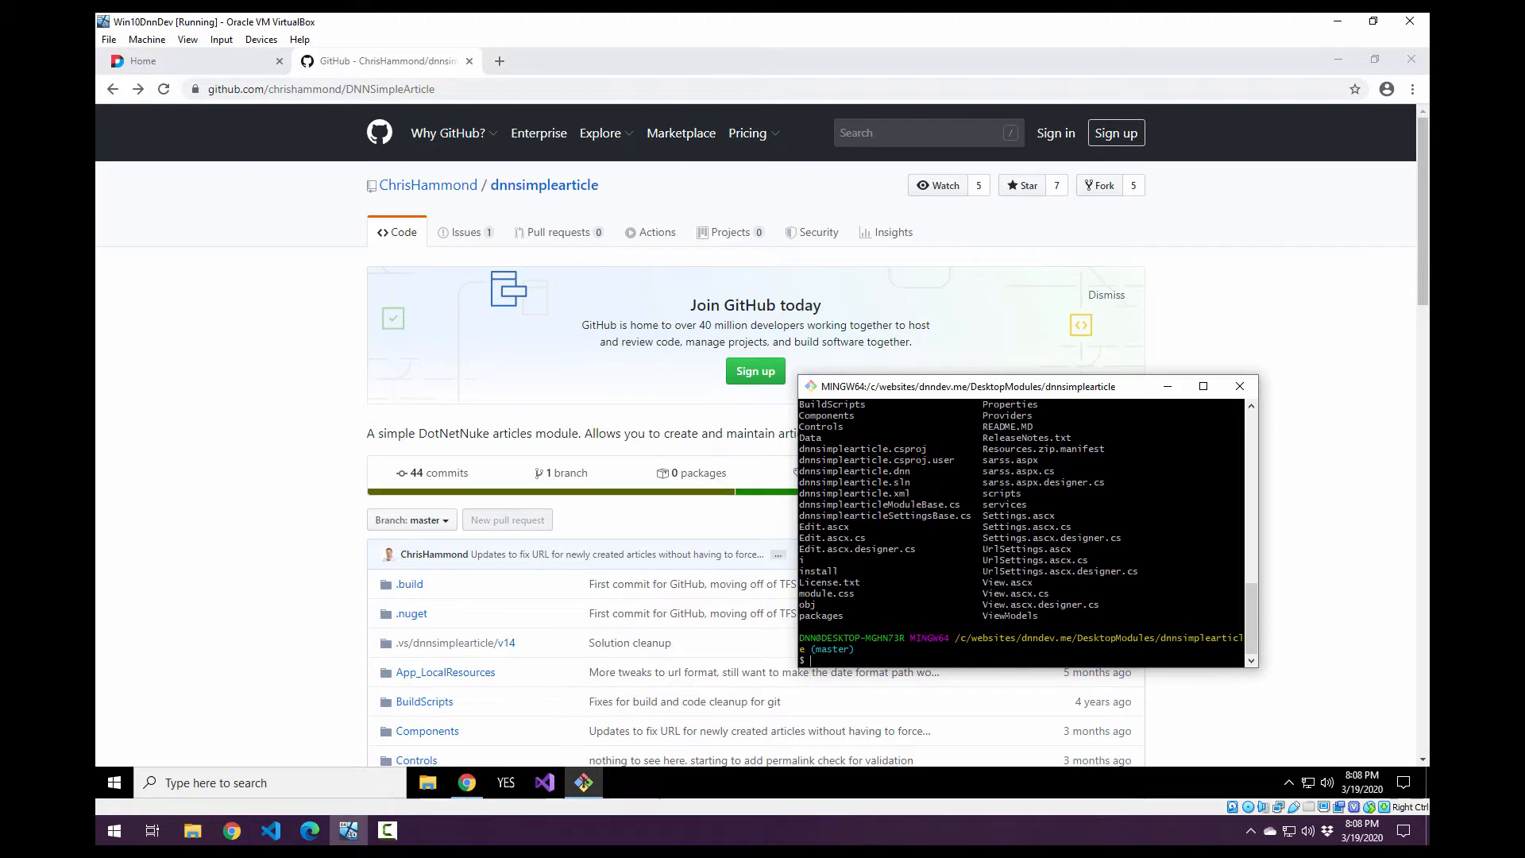
Launch Visual Studio 2019 as administrator and allow it to make changes to the device.
left_click(289, 596)
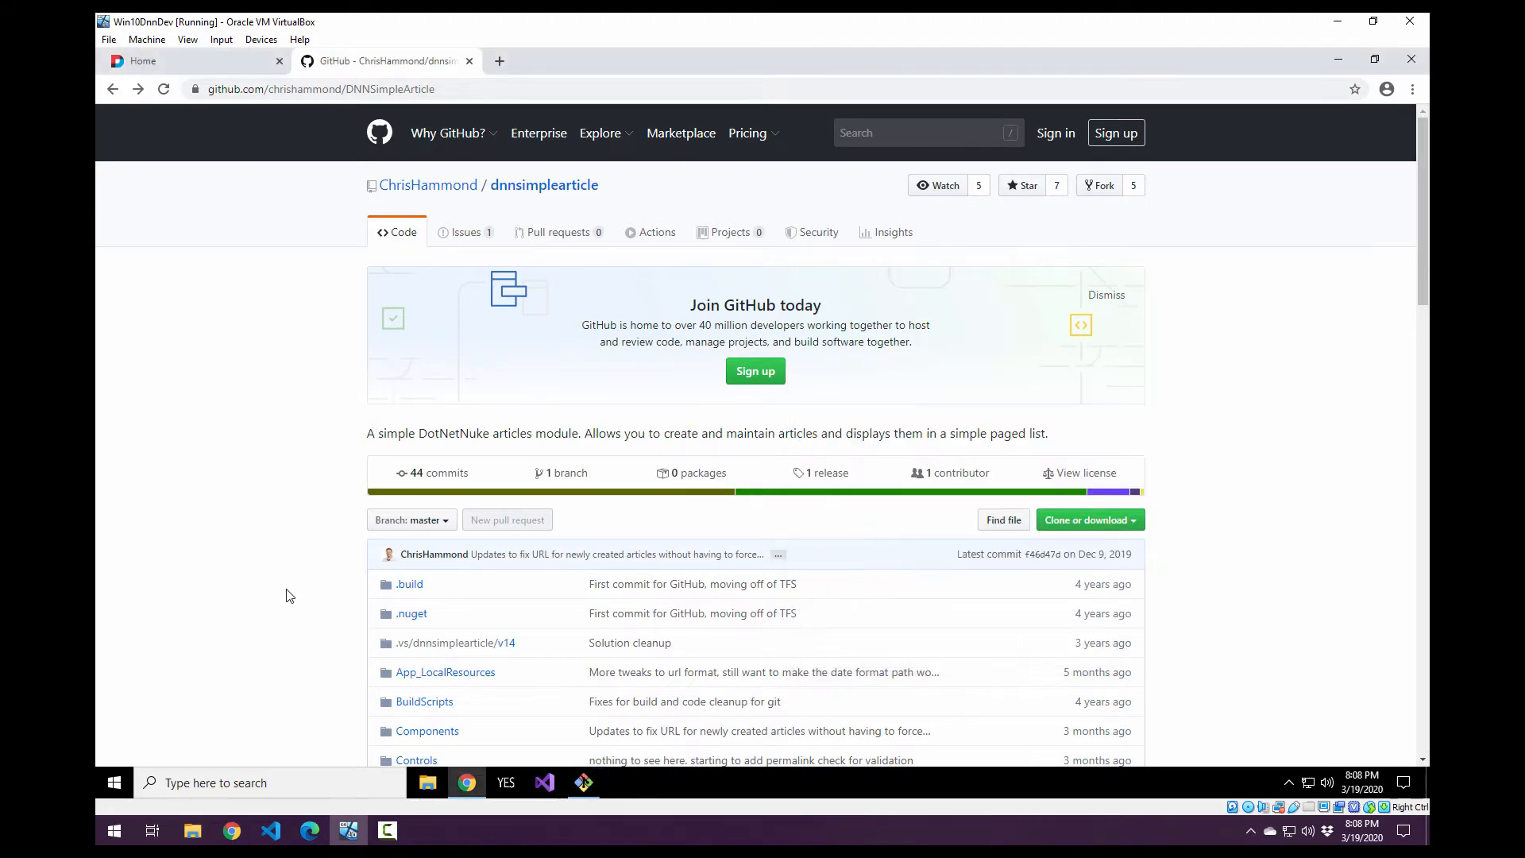
left_click(542, 784)
right_click(542, 784)
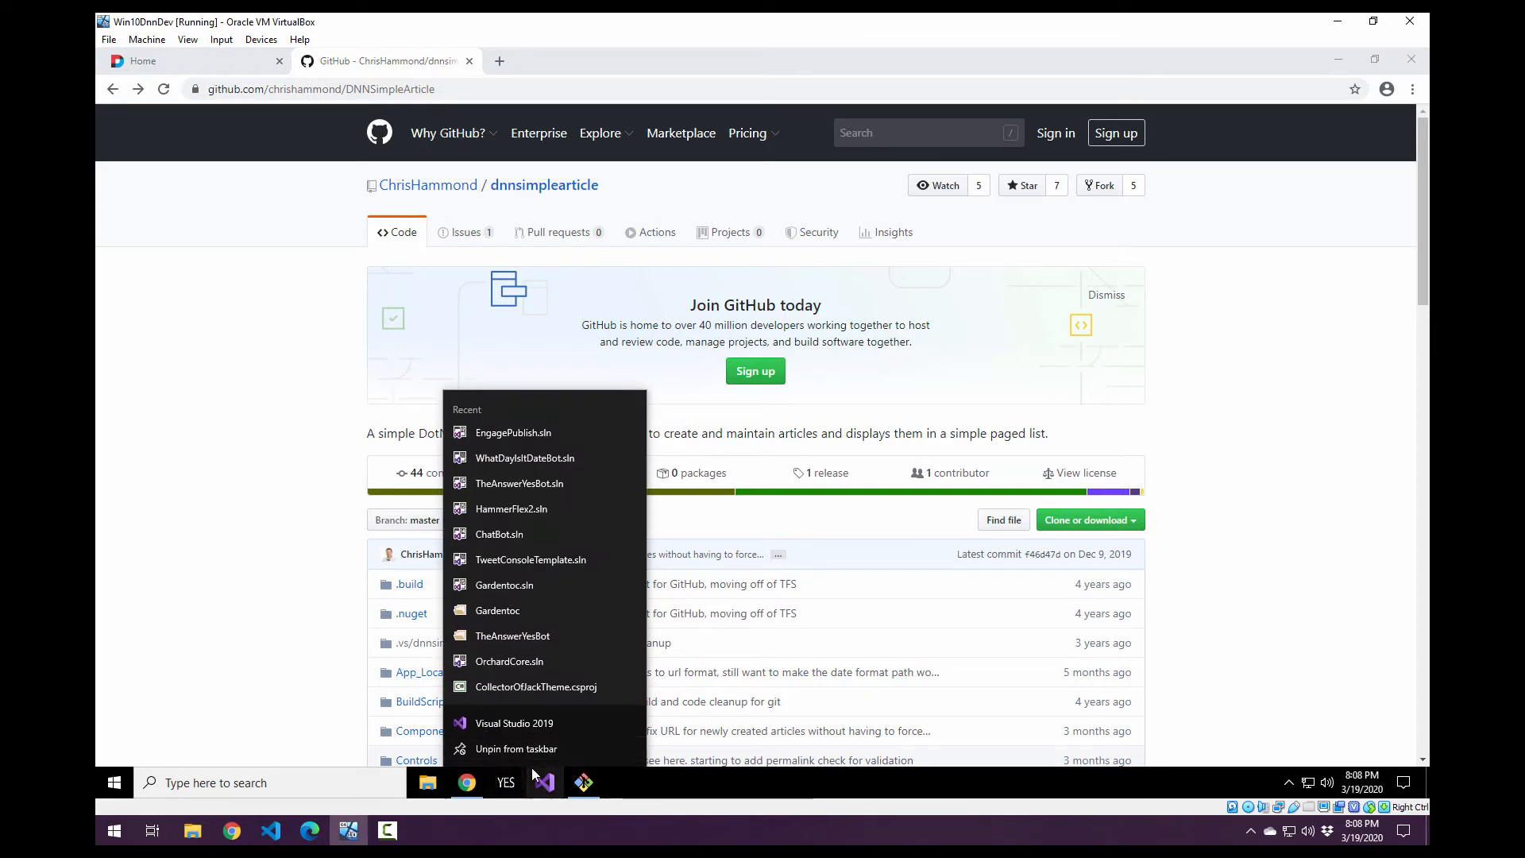
right_click(544, 723)
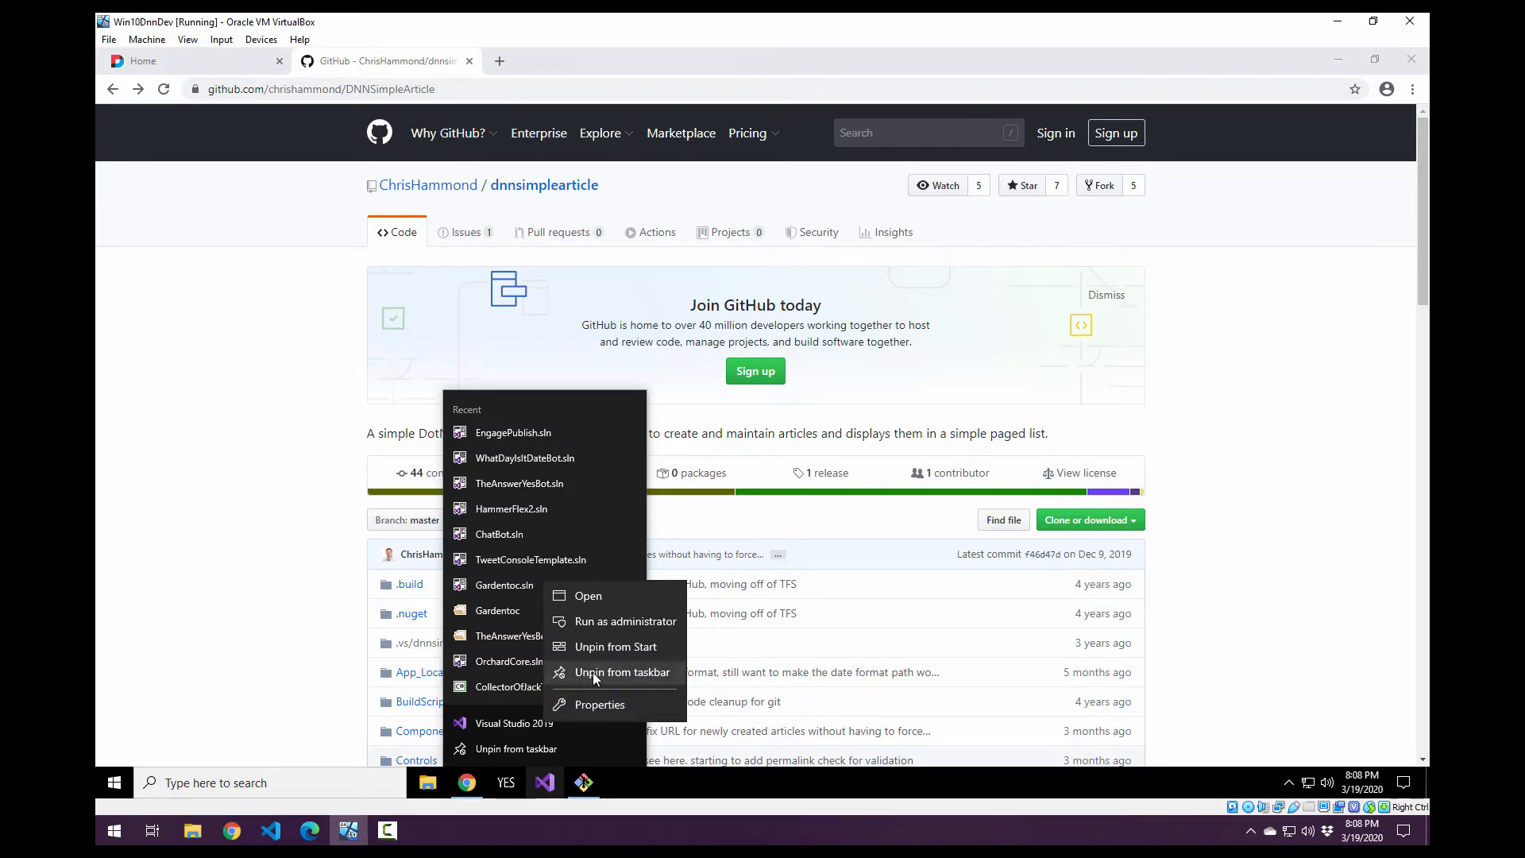
left_click(616, 623)
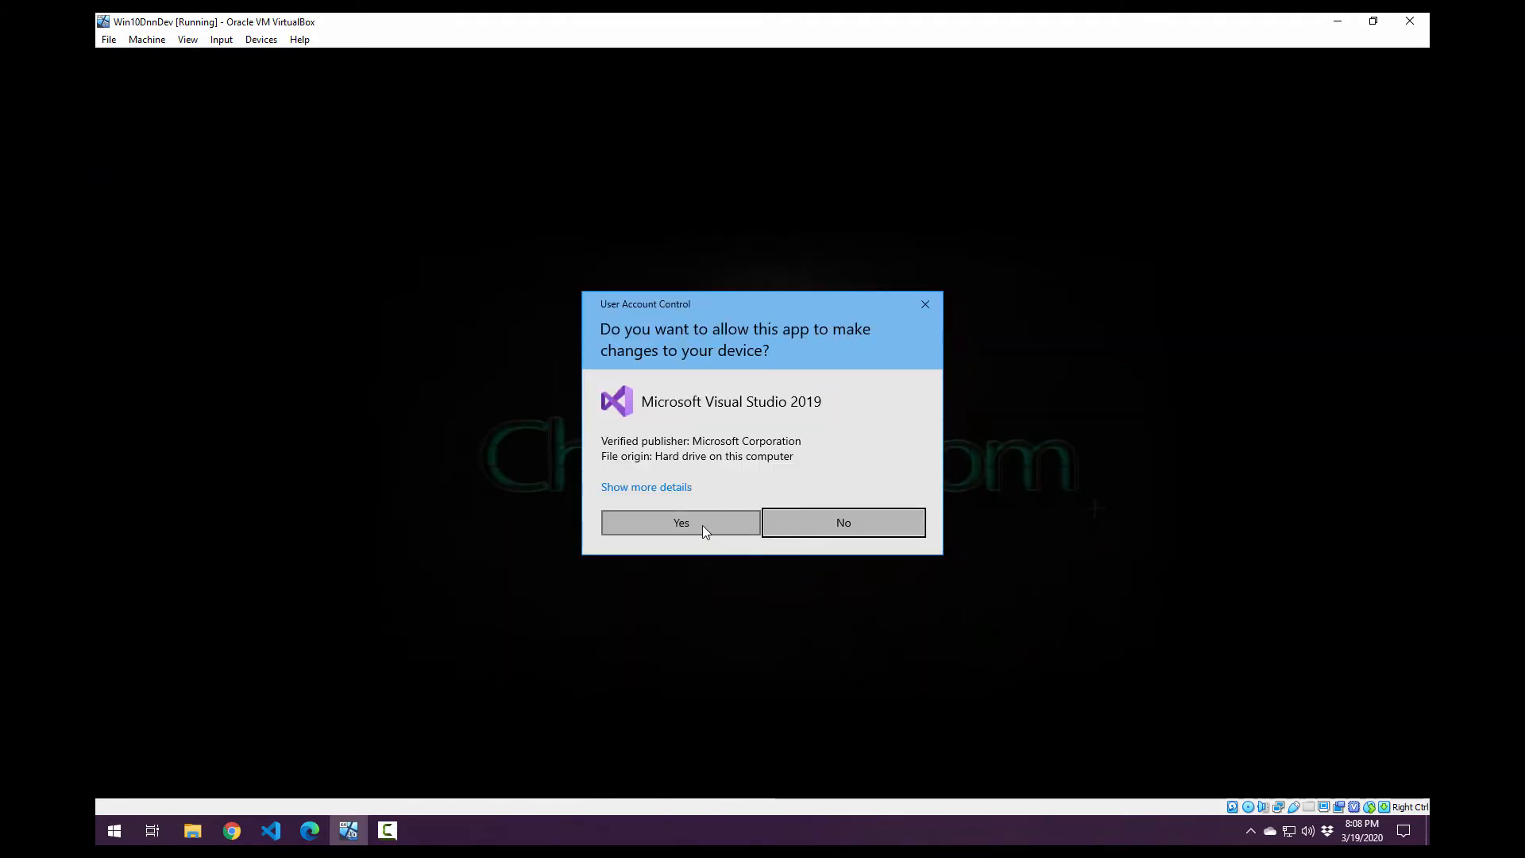
left_click(702, 526)
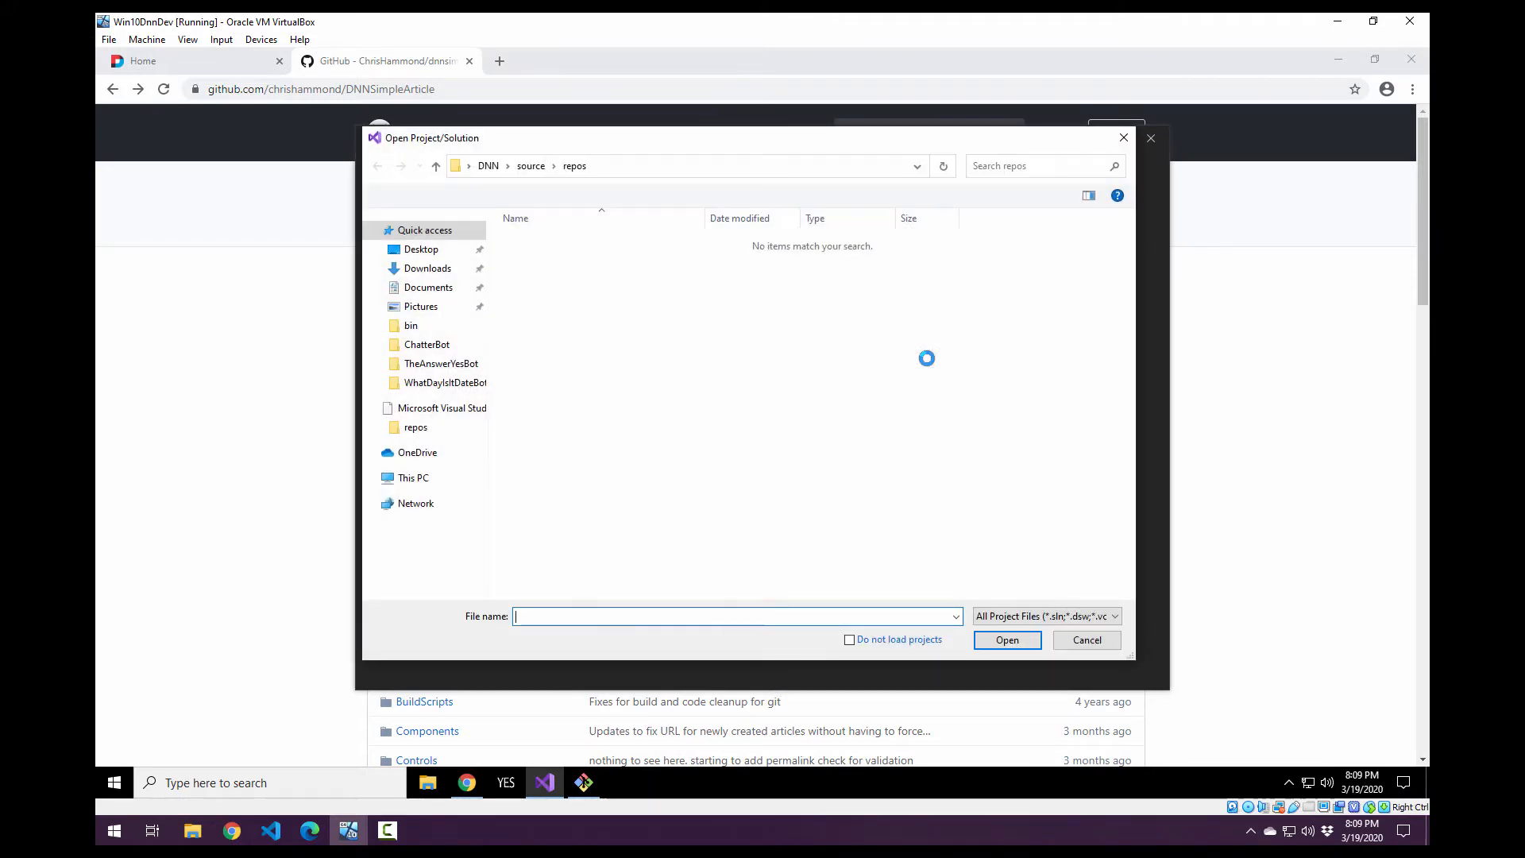
Open the solution dnnsimplearticle.sln from c:\websites\dnndev.me\desktopmodules\dnnsimplearticle and dismiss the project loading warning.
type("c:\\websites\\dnndev")
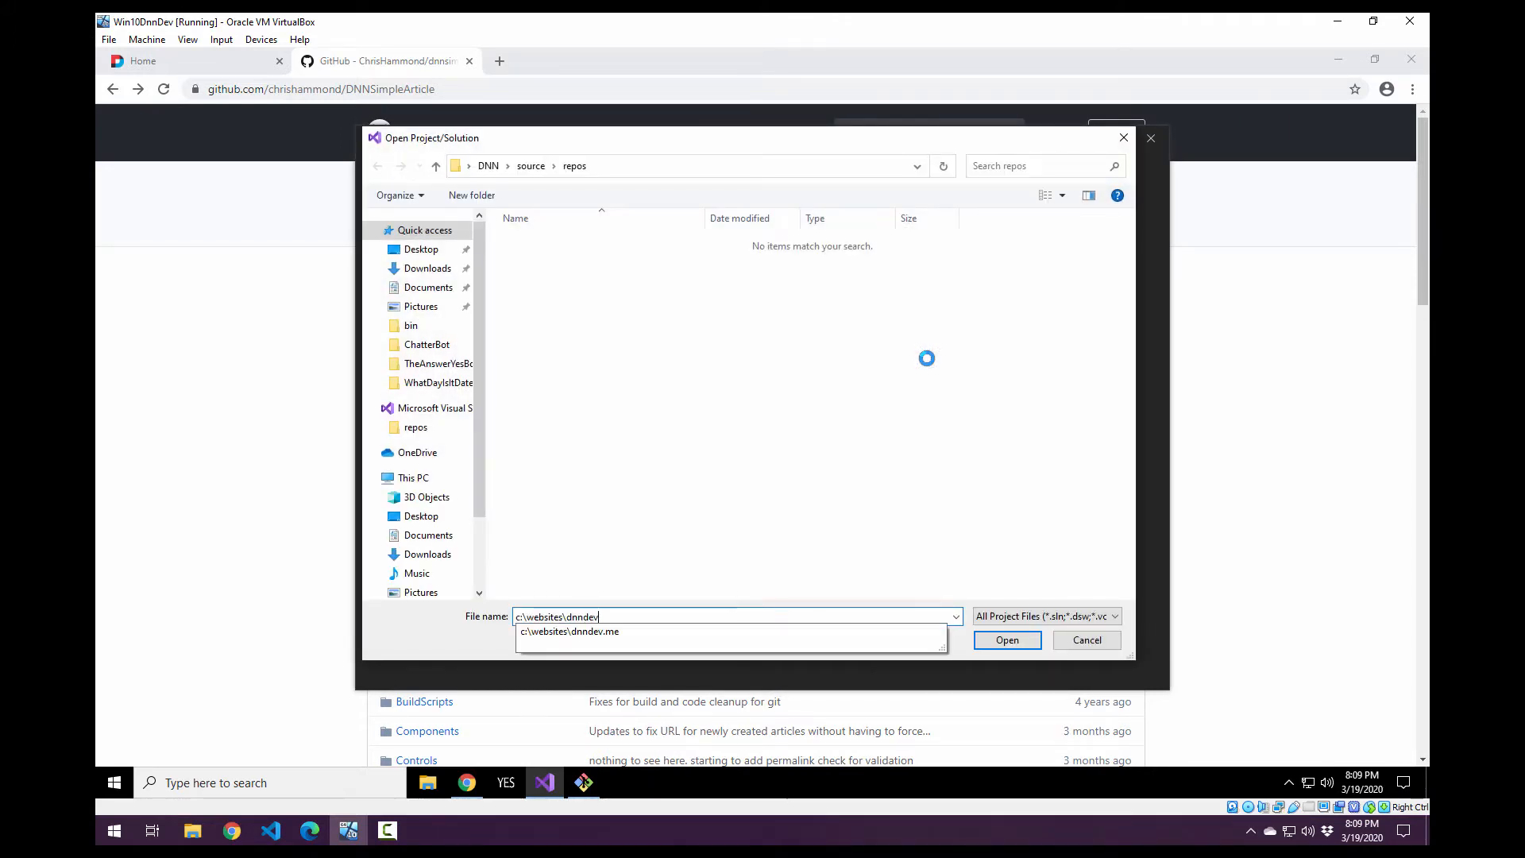
type(".me\\desktop")
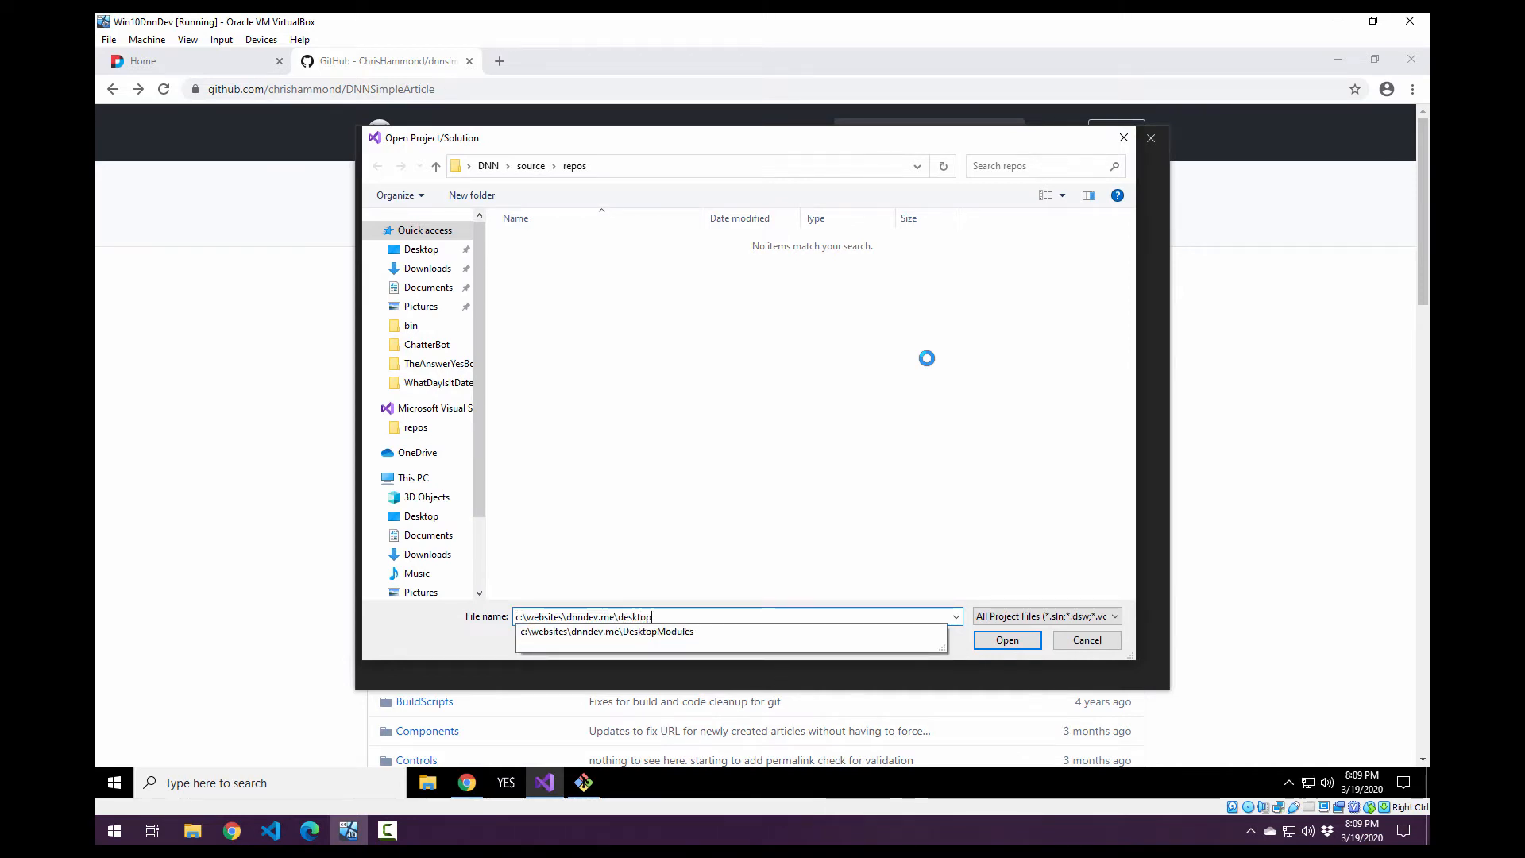
type("modules\\dnnsimp")
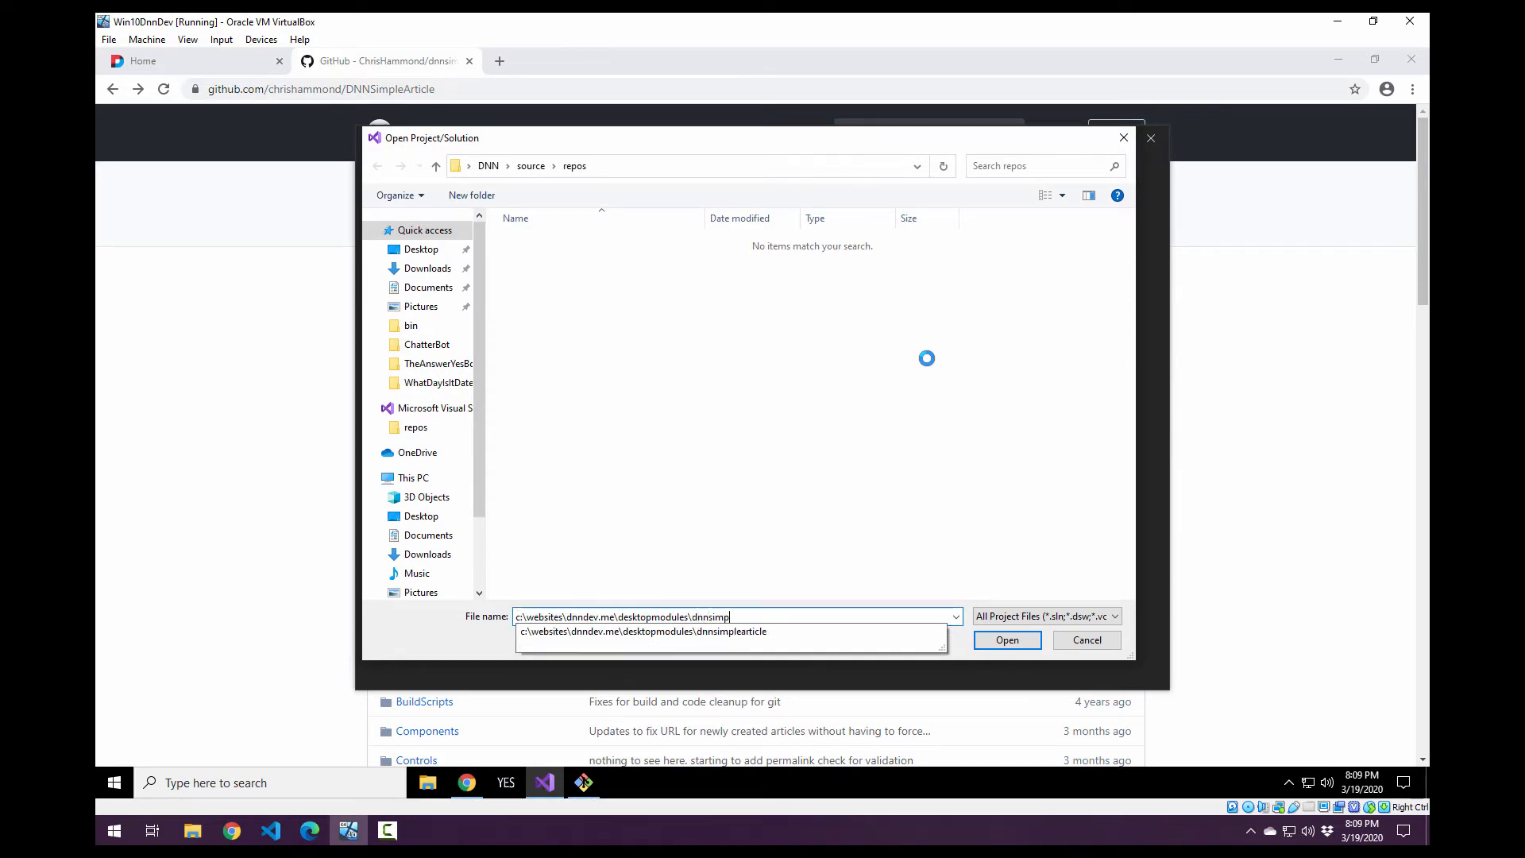
type("learticle\\")
key("Return")
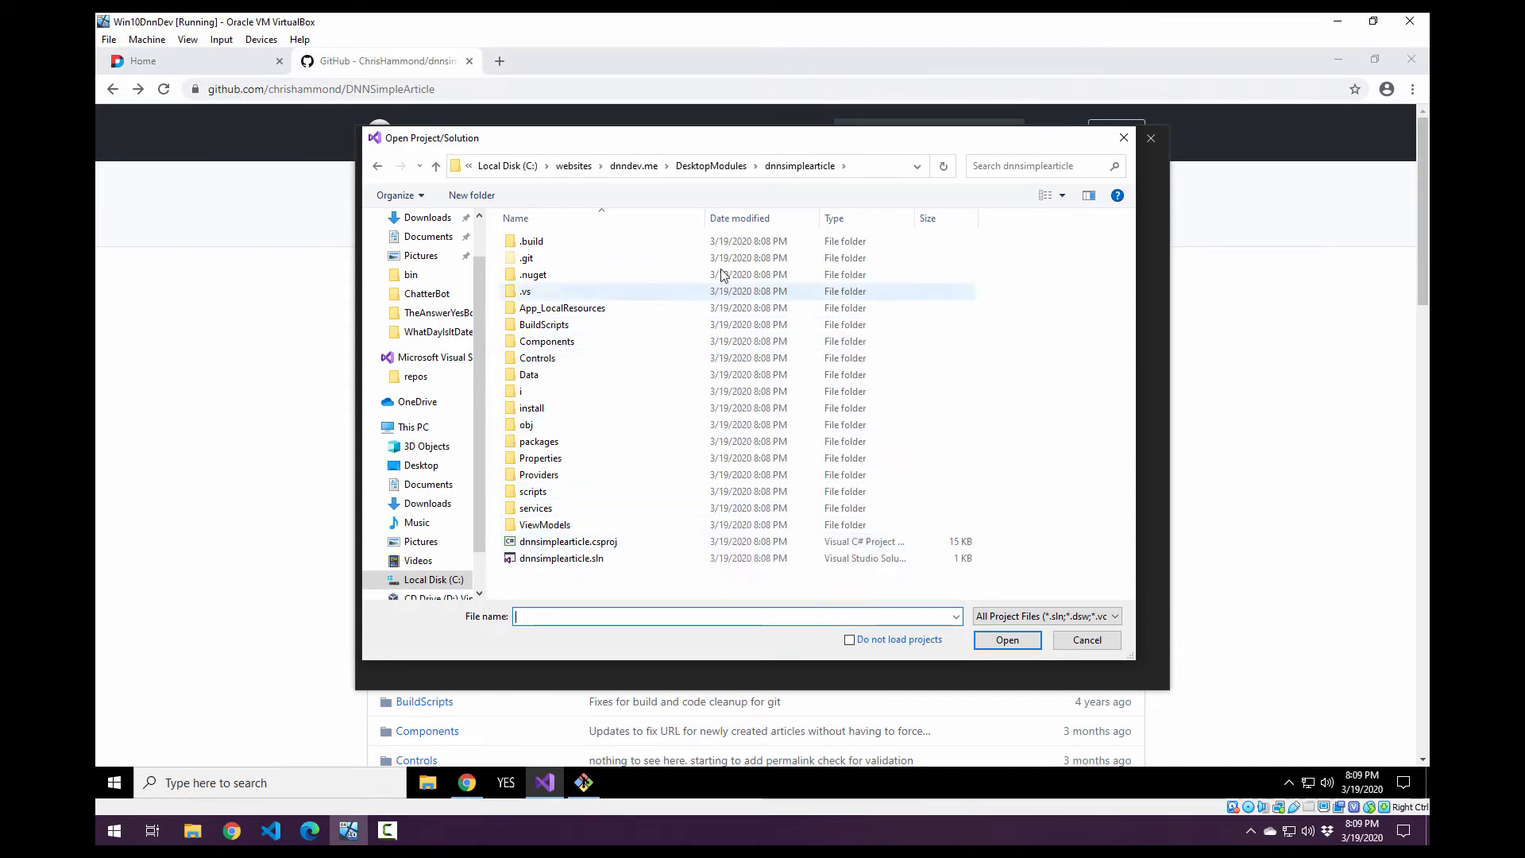
double_click(588, 561)
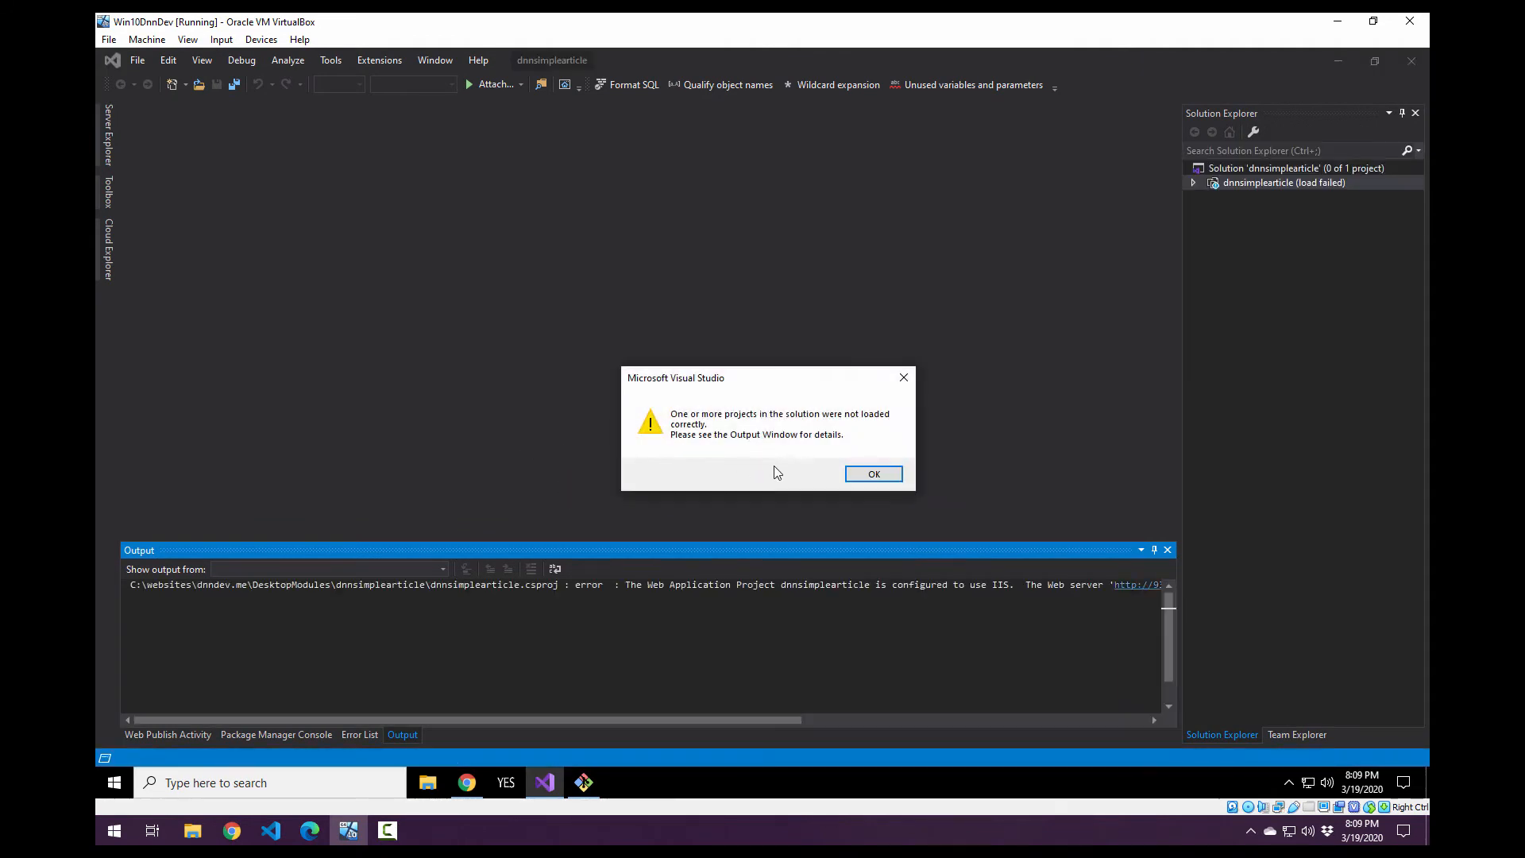
left_click(874, 474)
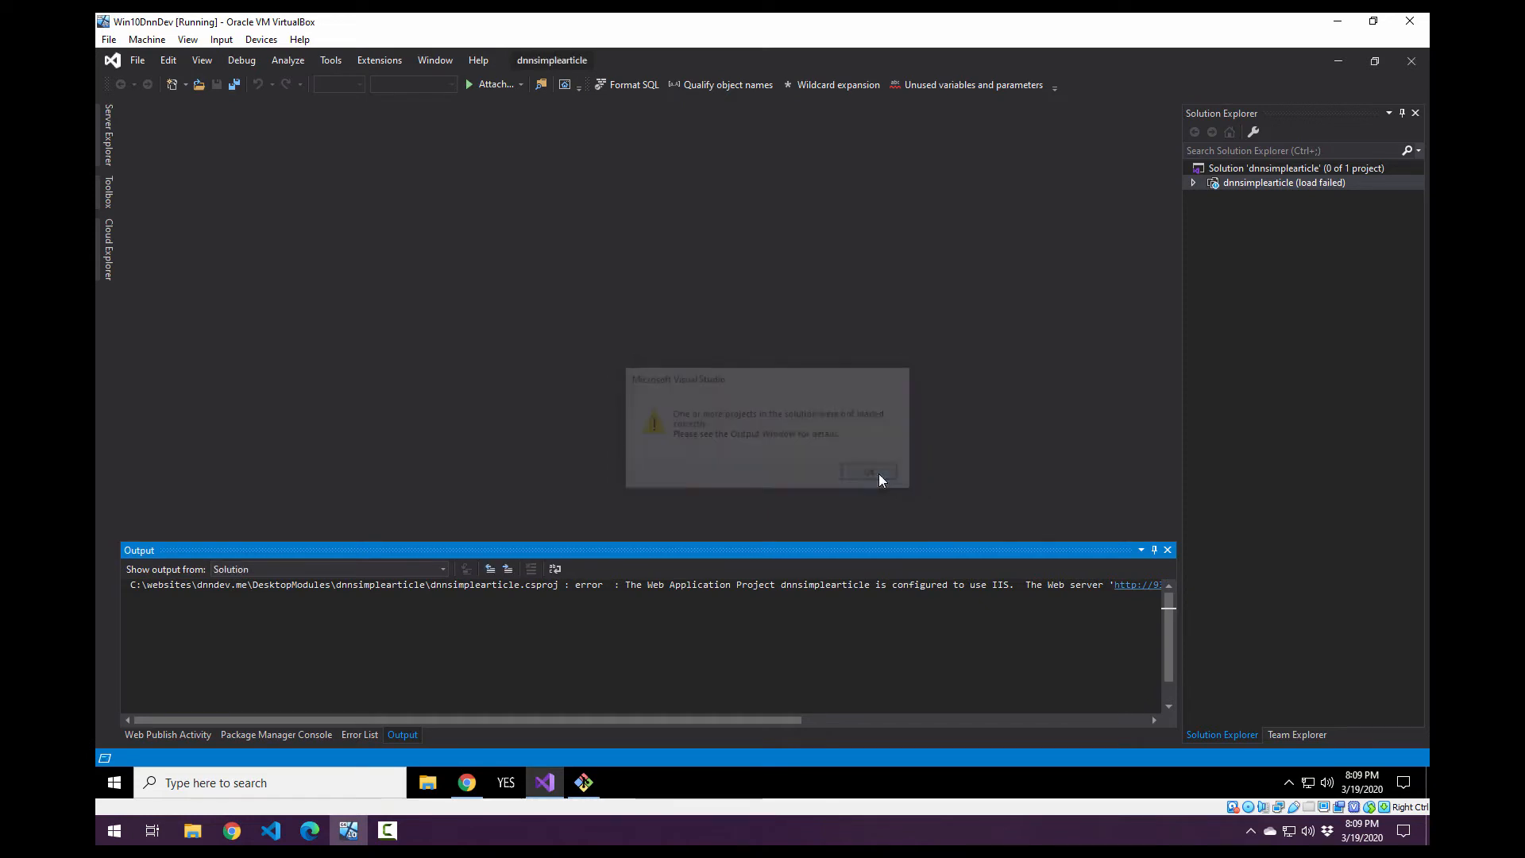
Try to reload the dnnsimplearticle project in the solution and dismiss the error message.
left_click(1198, 185)
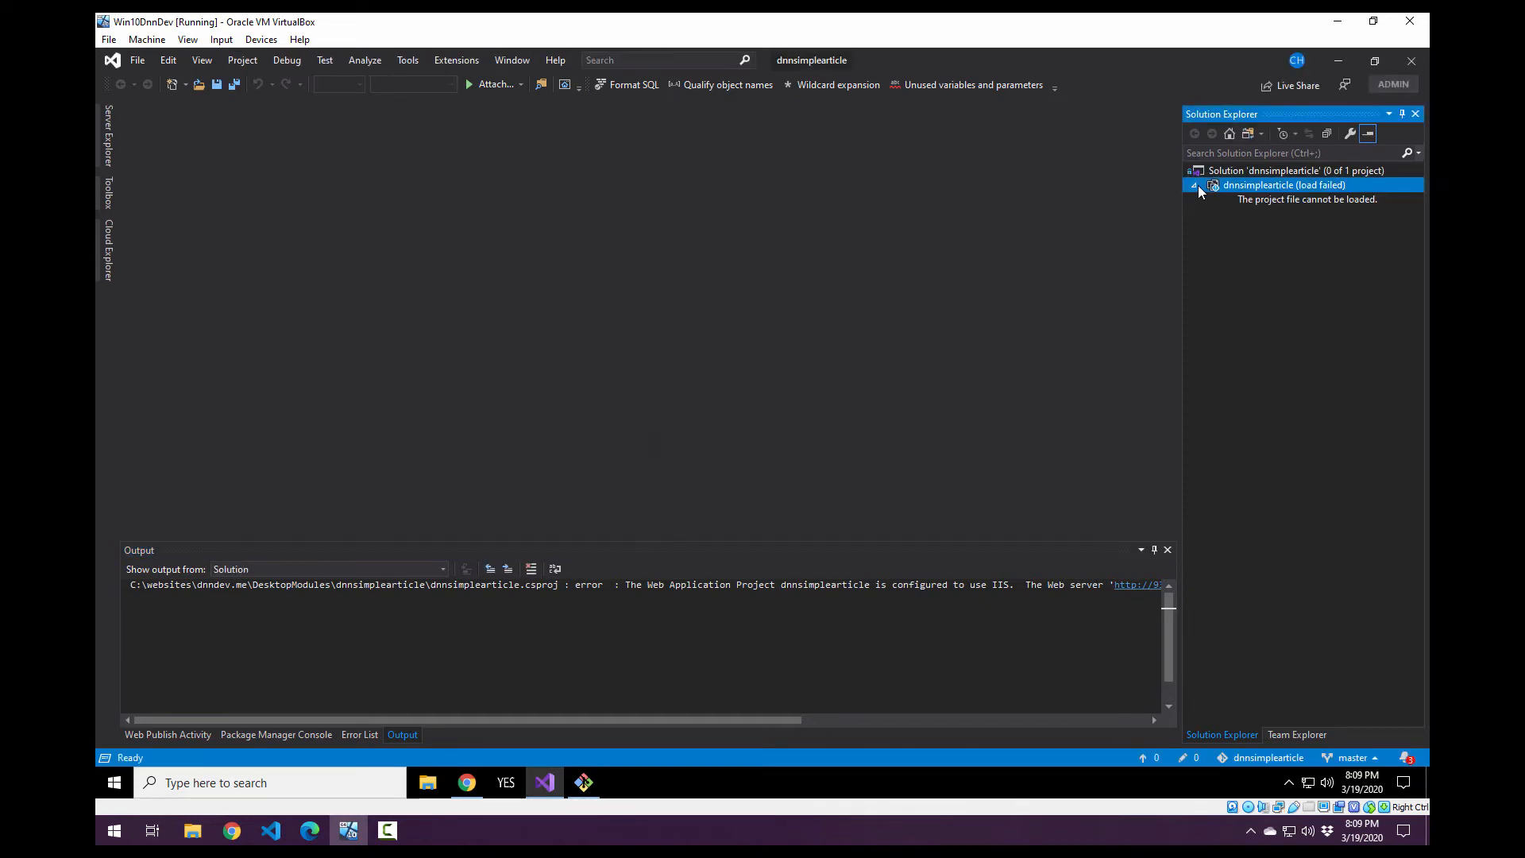
right_click(1271, 187)
left_click(1279, 197)
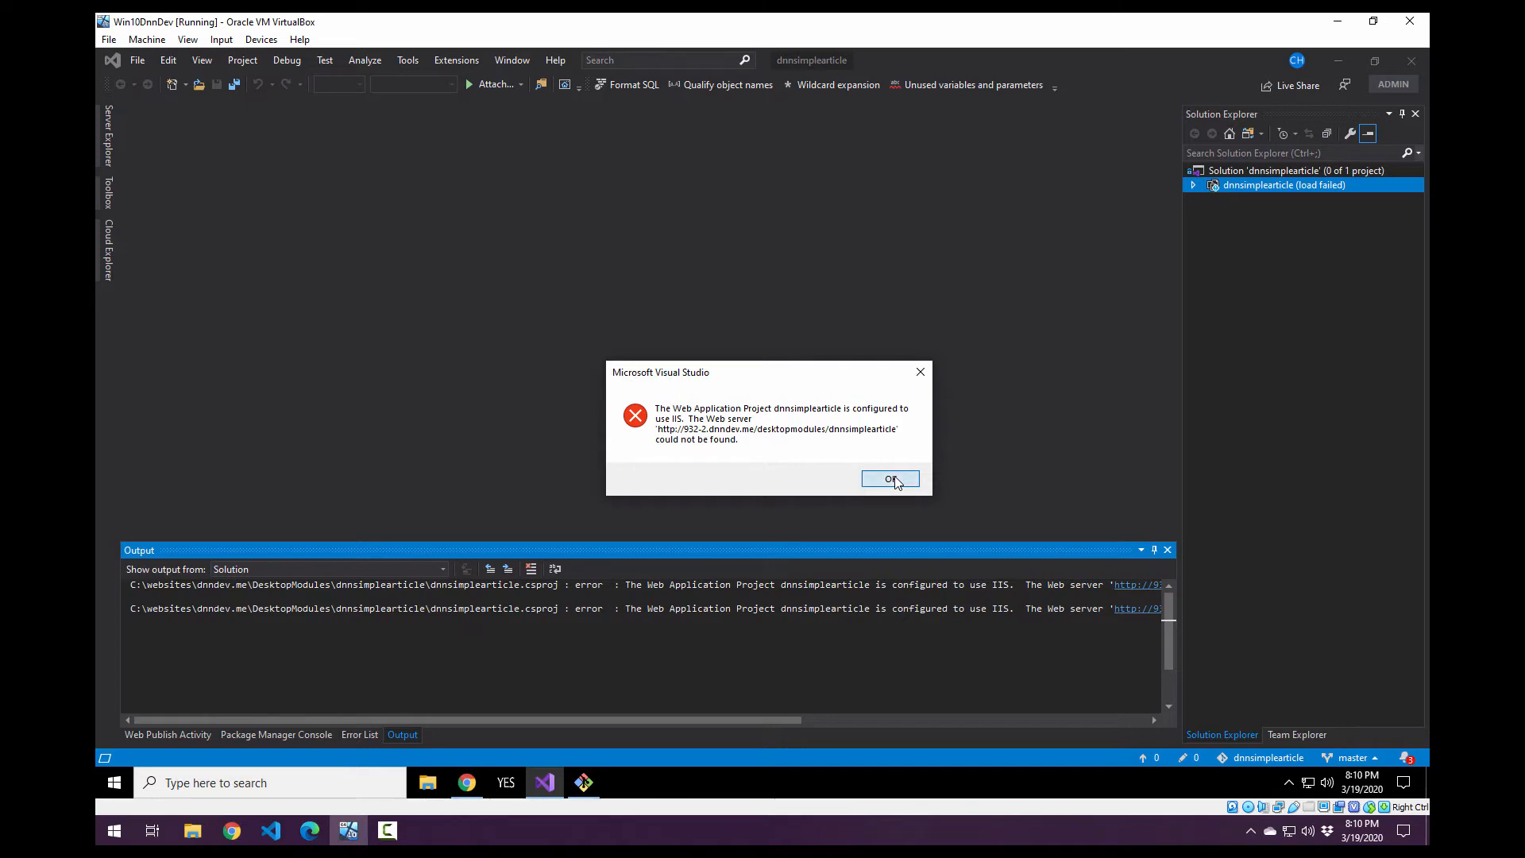
left_click(892, 479)
Open the unloaded project's dnnsimplearticle.csproj file for editing.
left_click(1257, 184)
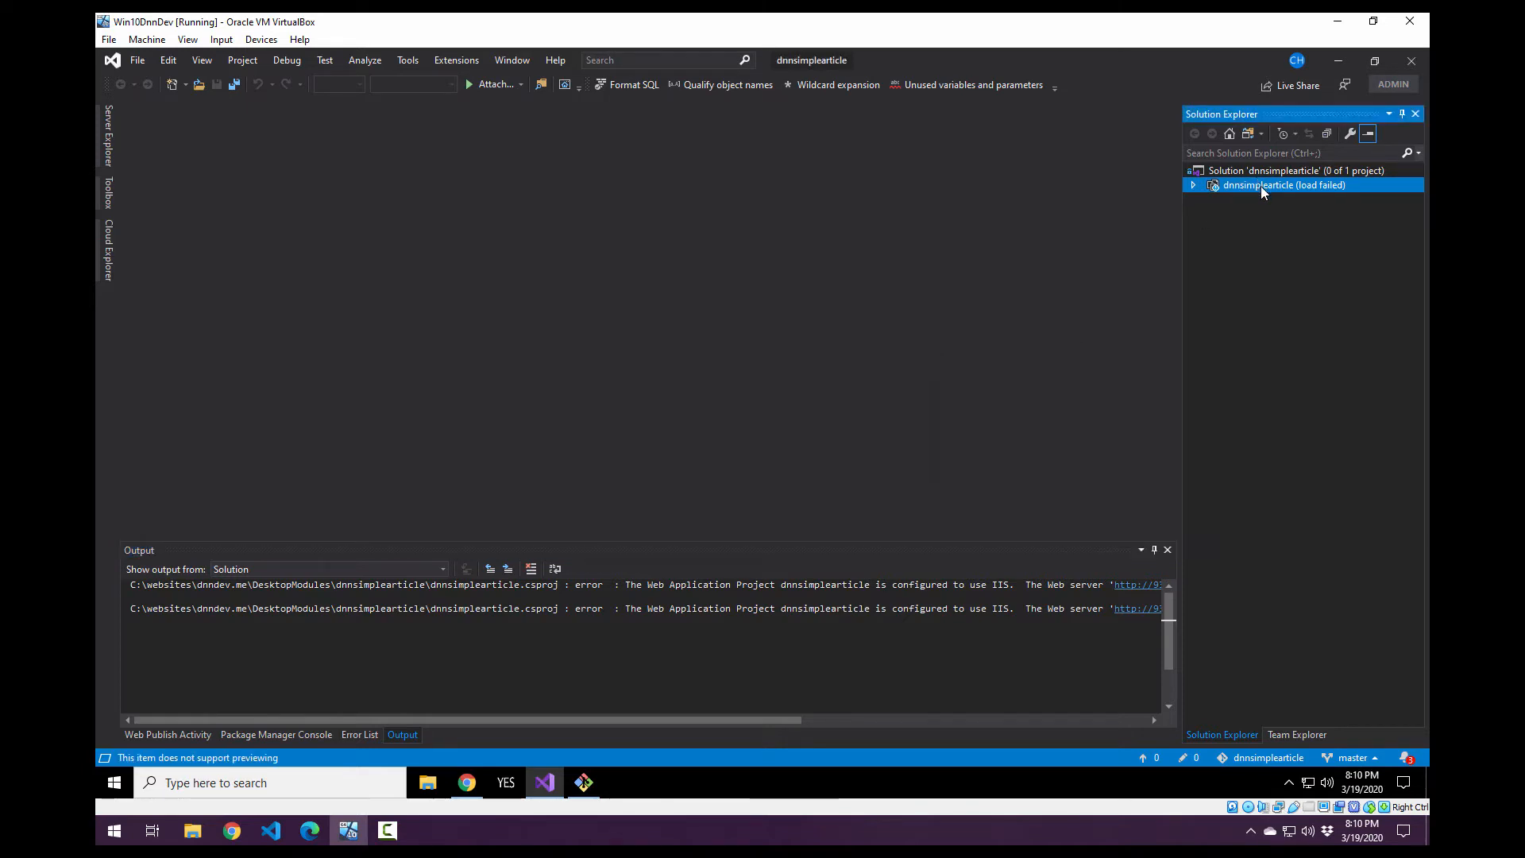
right_click(1262, 188)
left_click(1241, 395)
right_click(1281, 184)
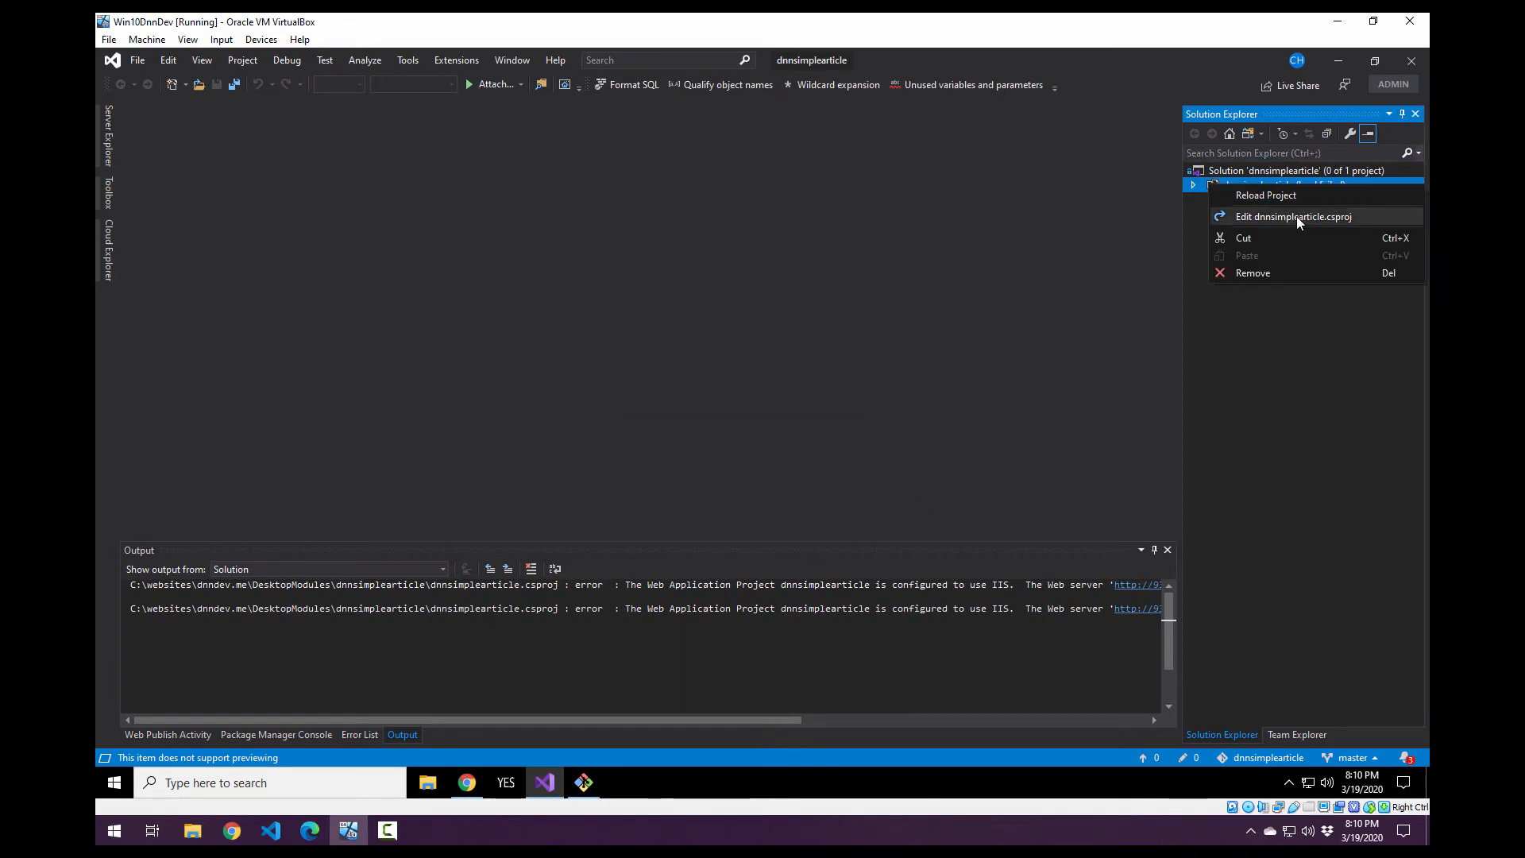
left_click(1297, 216)
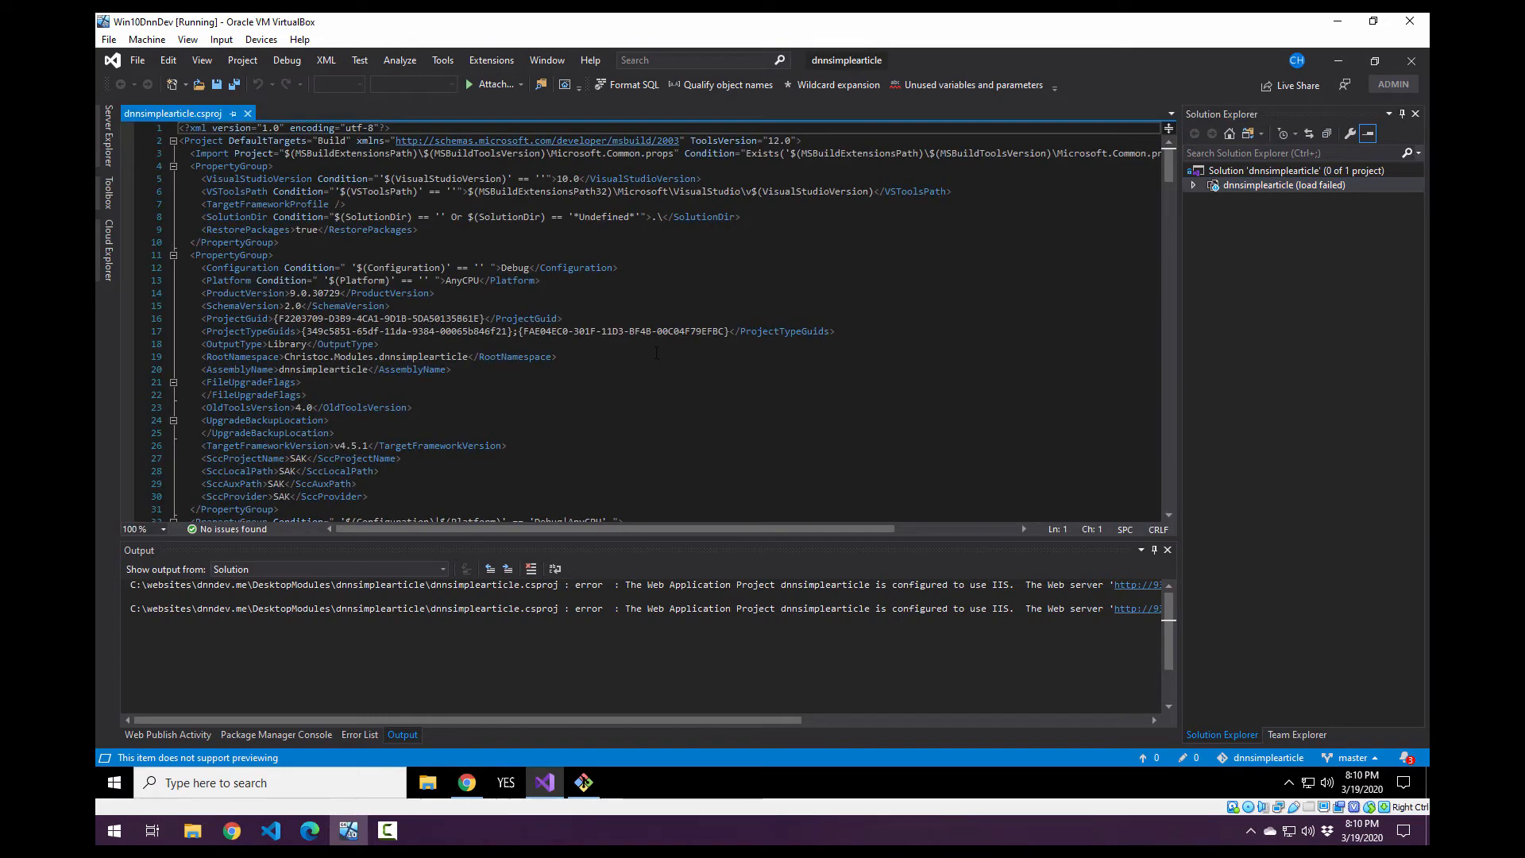
Search the project file for 932 and for dnndev, and close the search.
key("ctrl+f")
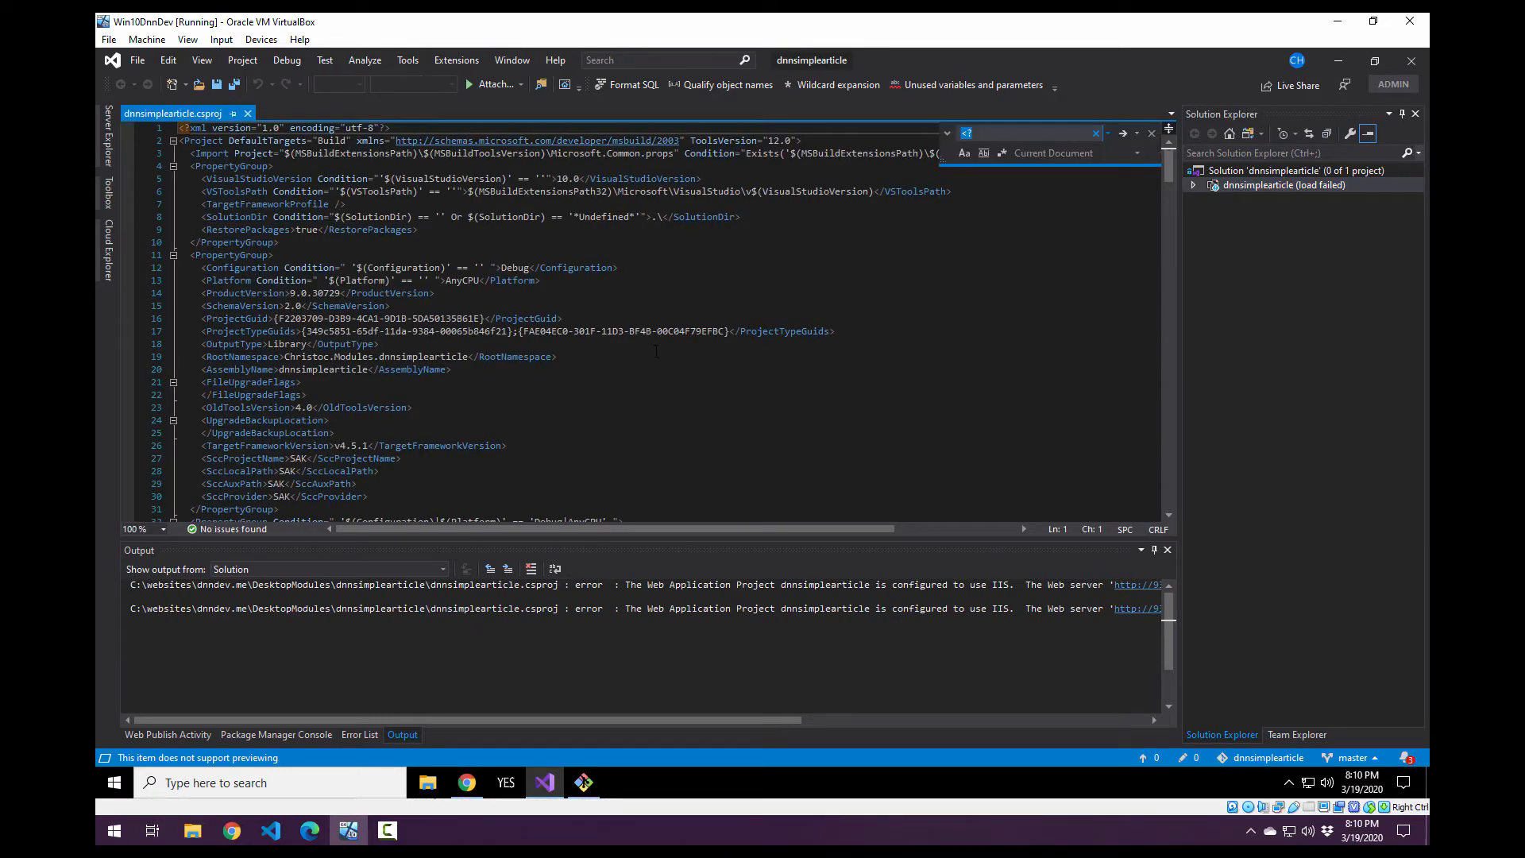
type("932")
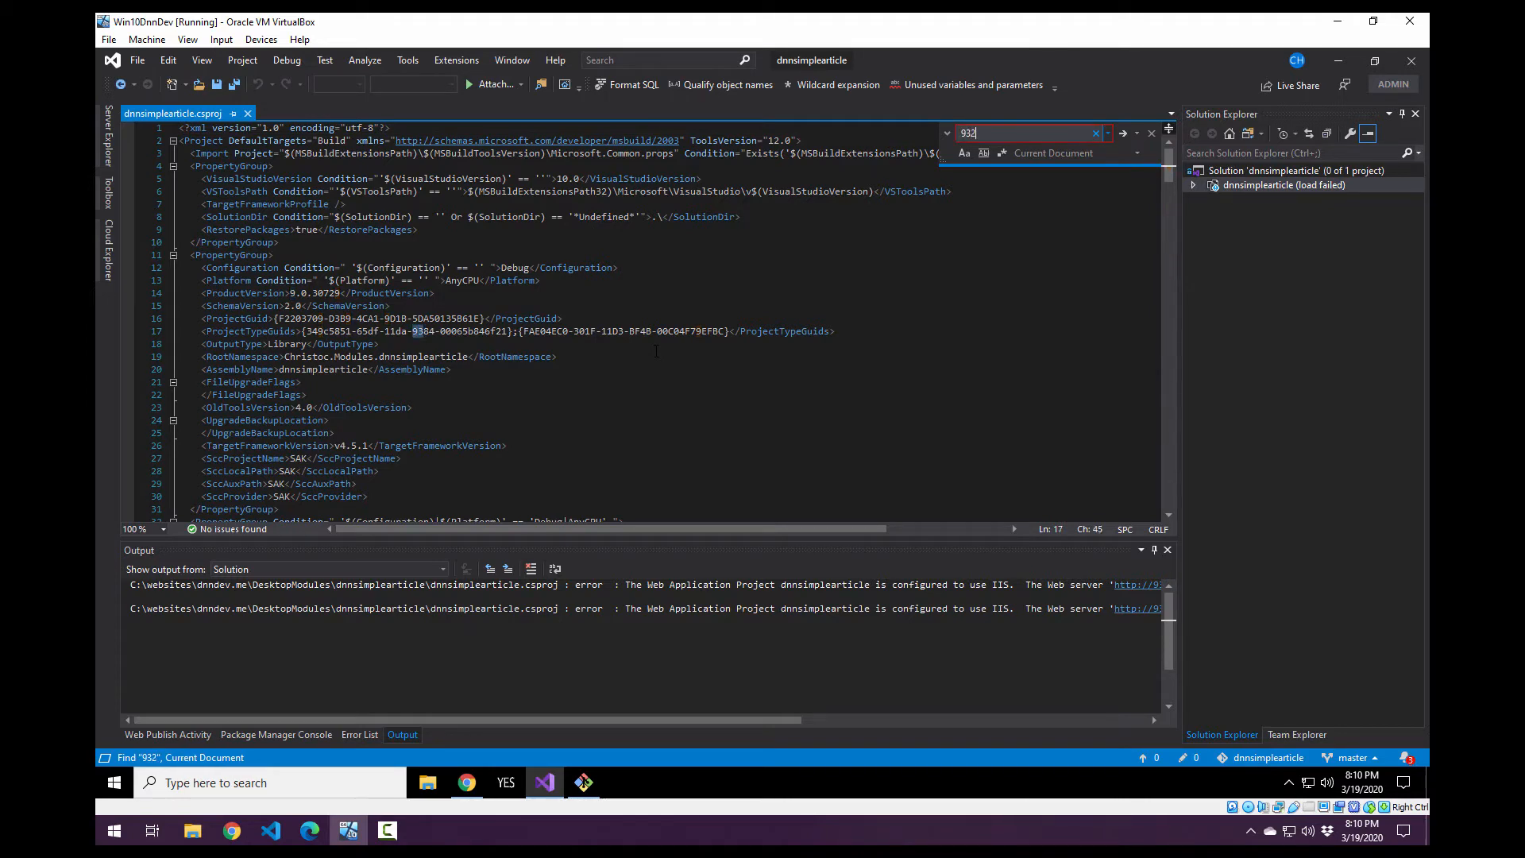
key("Return")
key("Return")
type("dnndev")
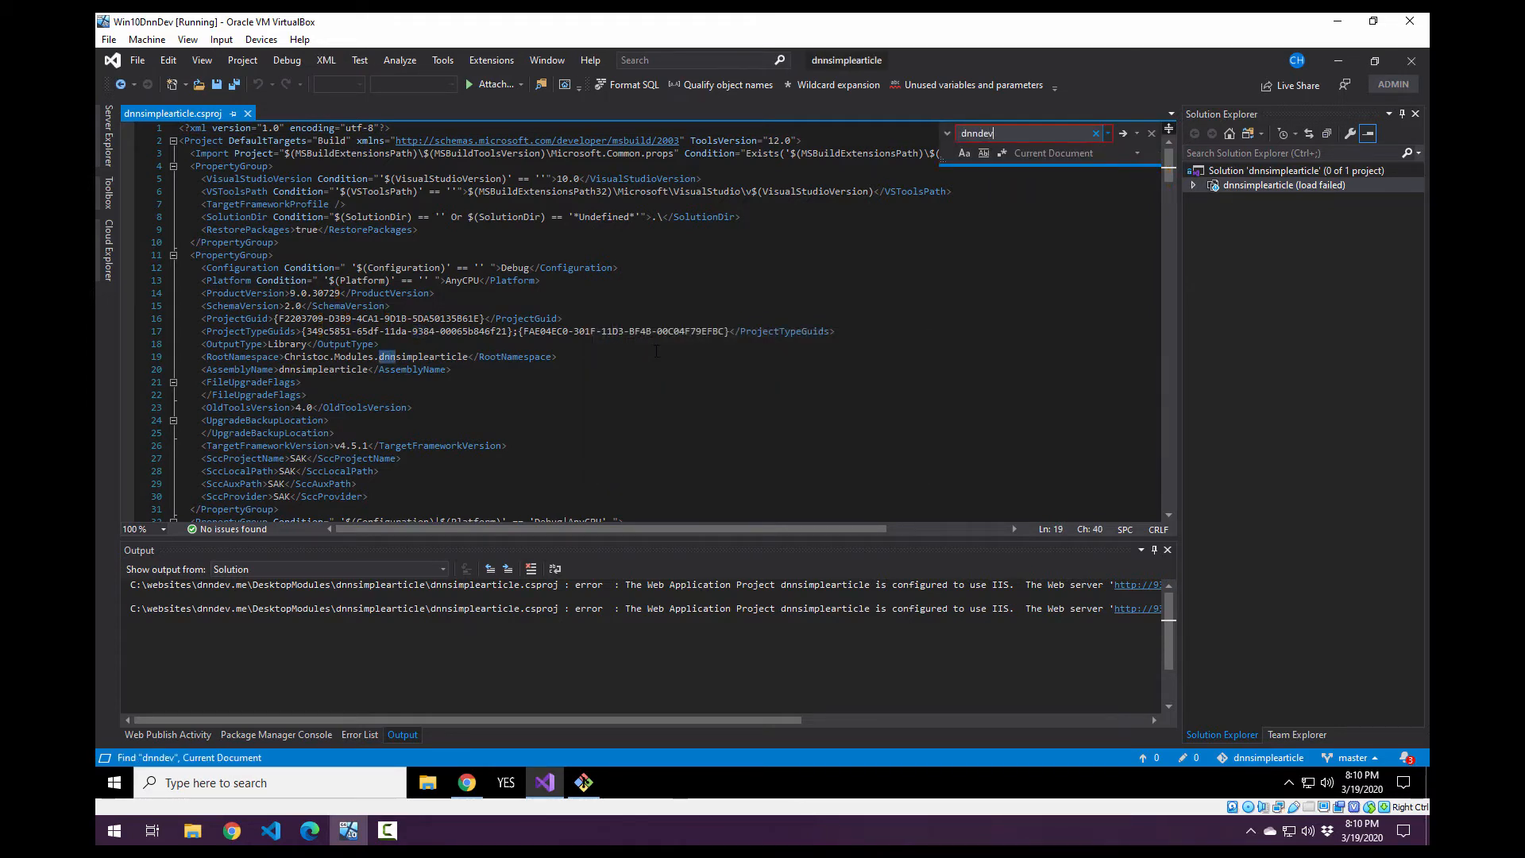
key("Return")
key("Escape")
key("Escape")
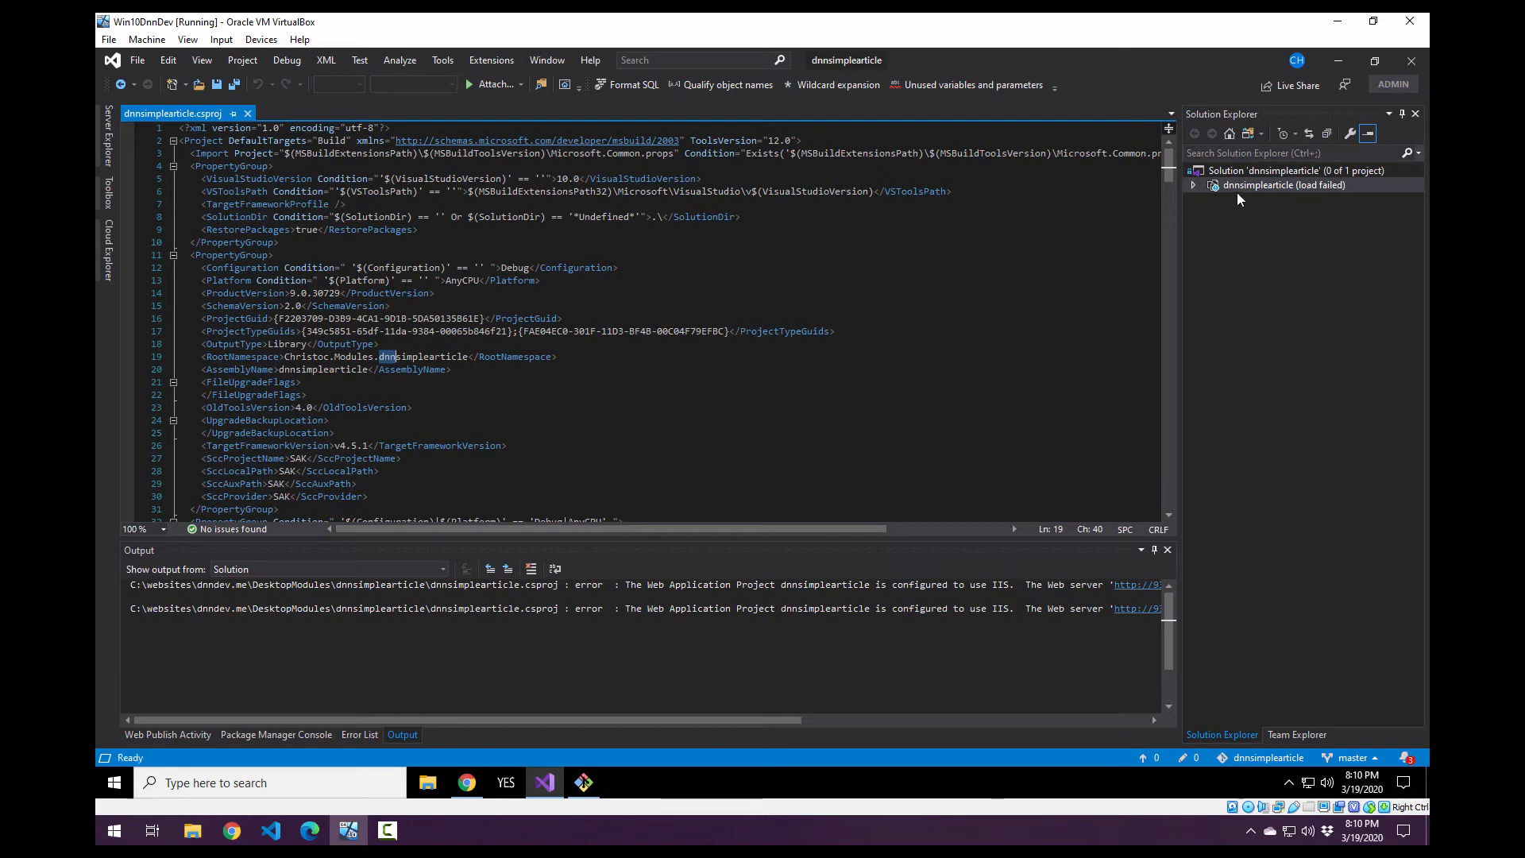
Look through dnnsimplearticle.csproj down to its end for the web server URL setting, and close the file.
right_click(1241, 187)
left_click(888, 279)
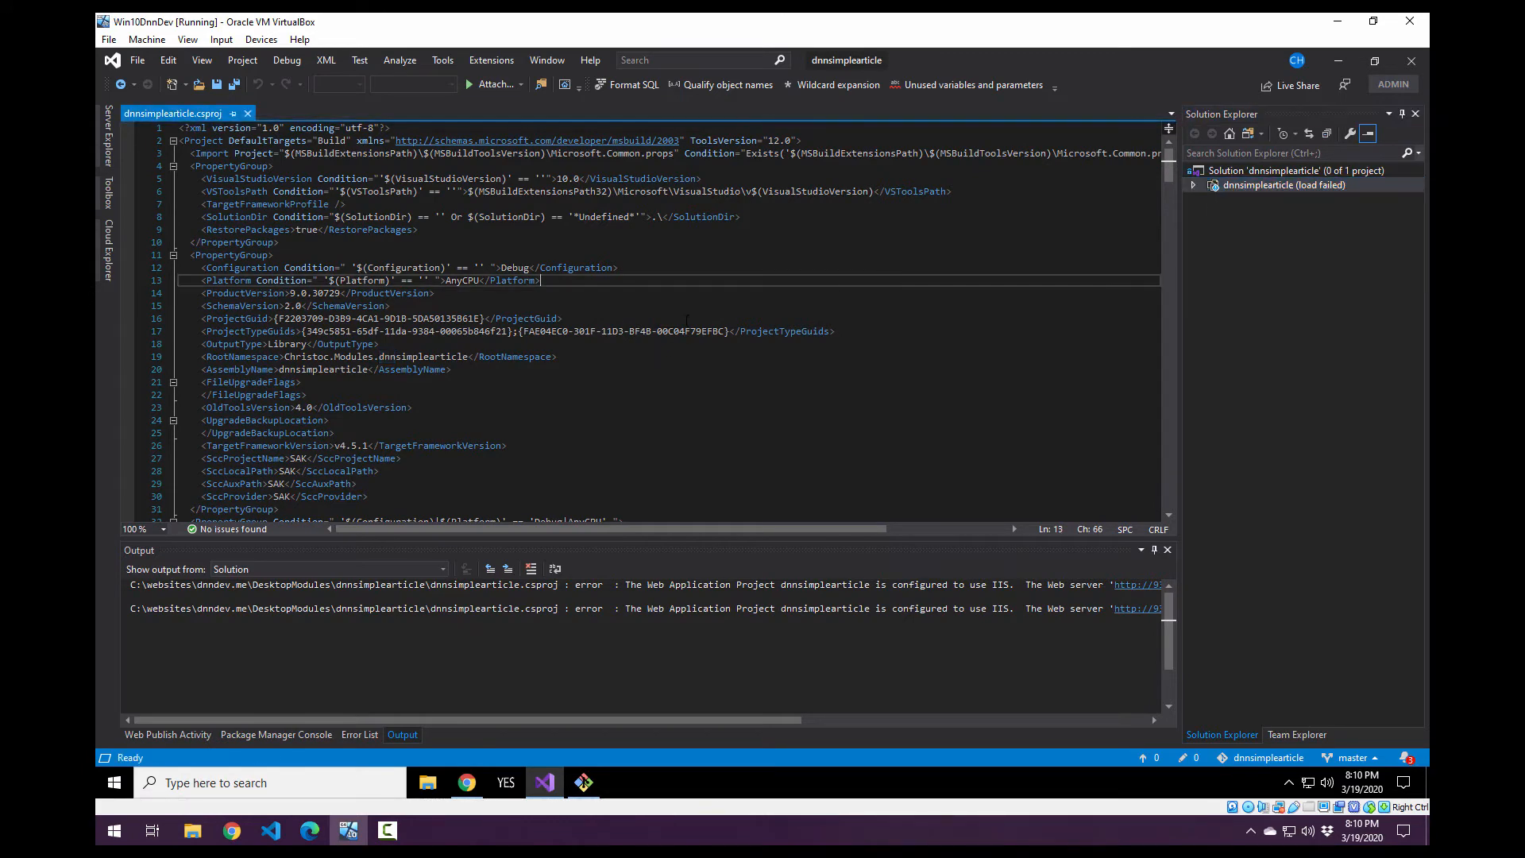
scroll(613, 385, "down", 6)
scroll(612, 384, "down", 14)
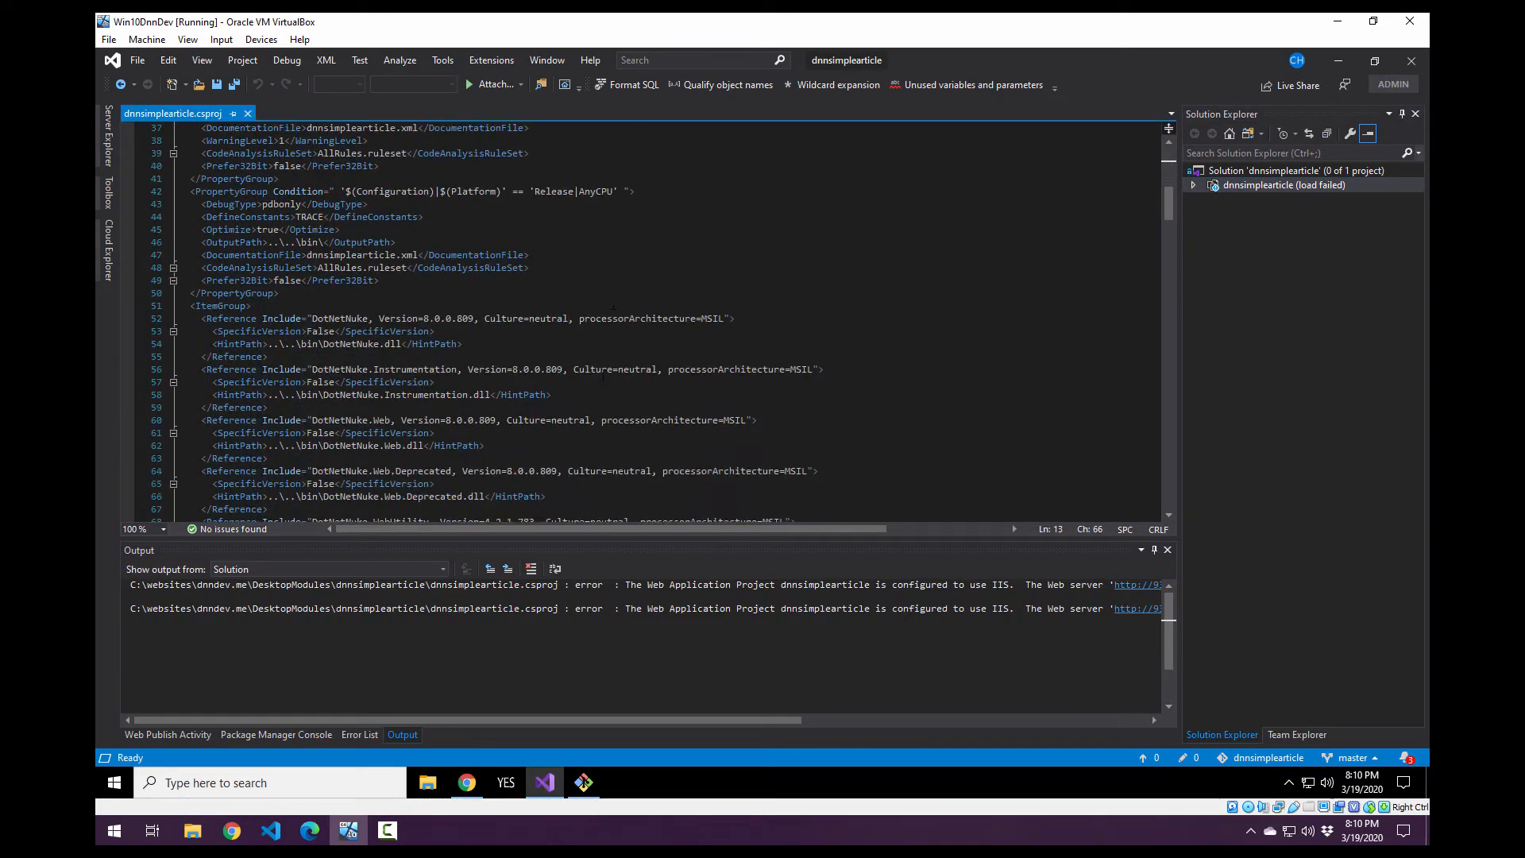
scroll(590, 365, "down", 20)
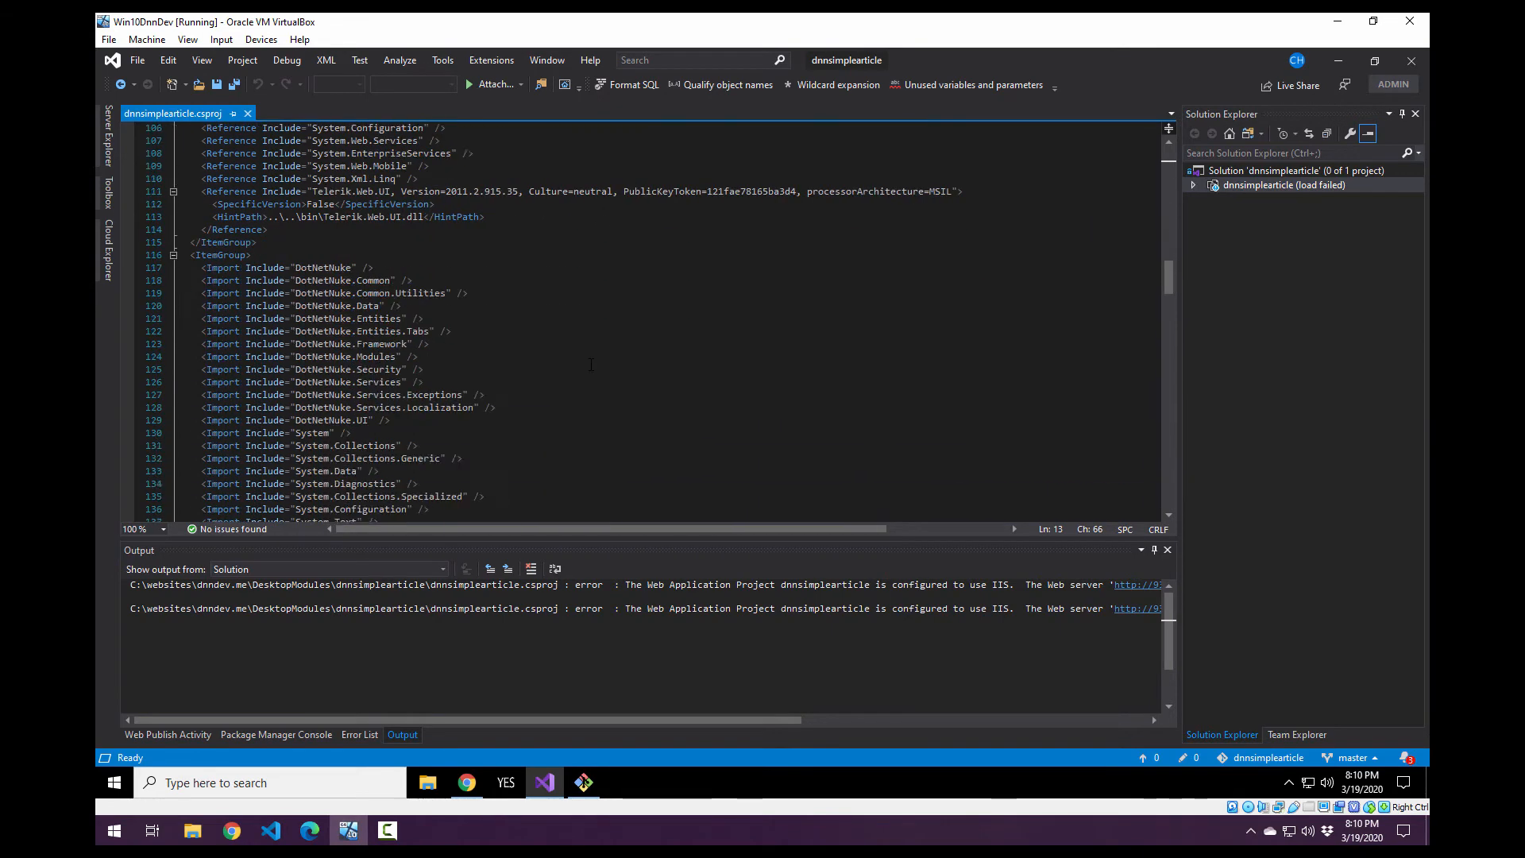
scroll(590, 366, "down", 20)
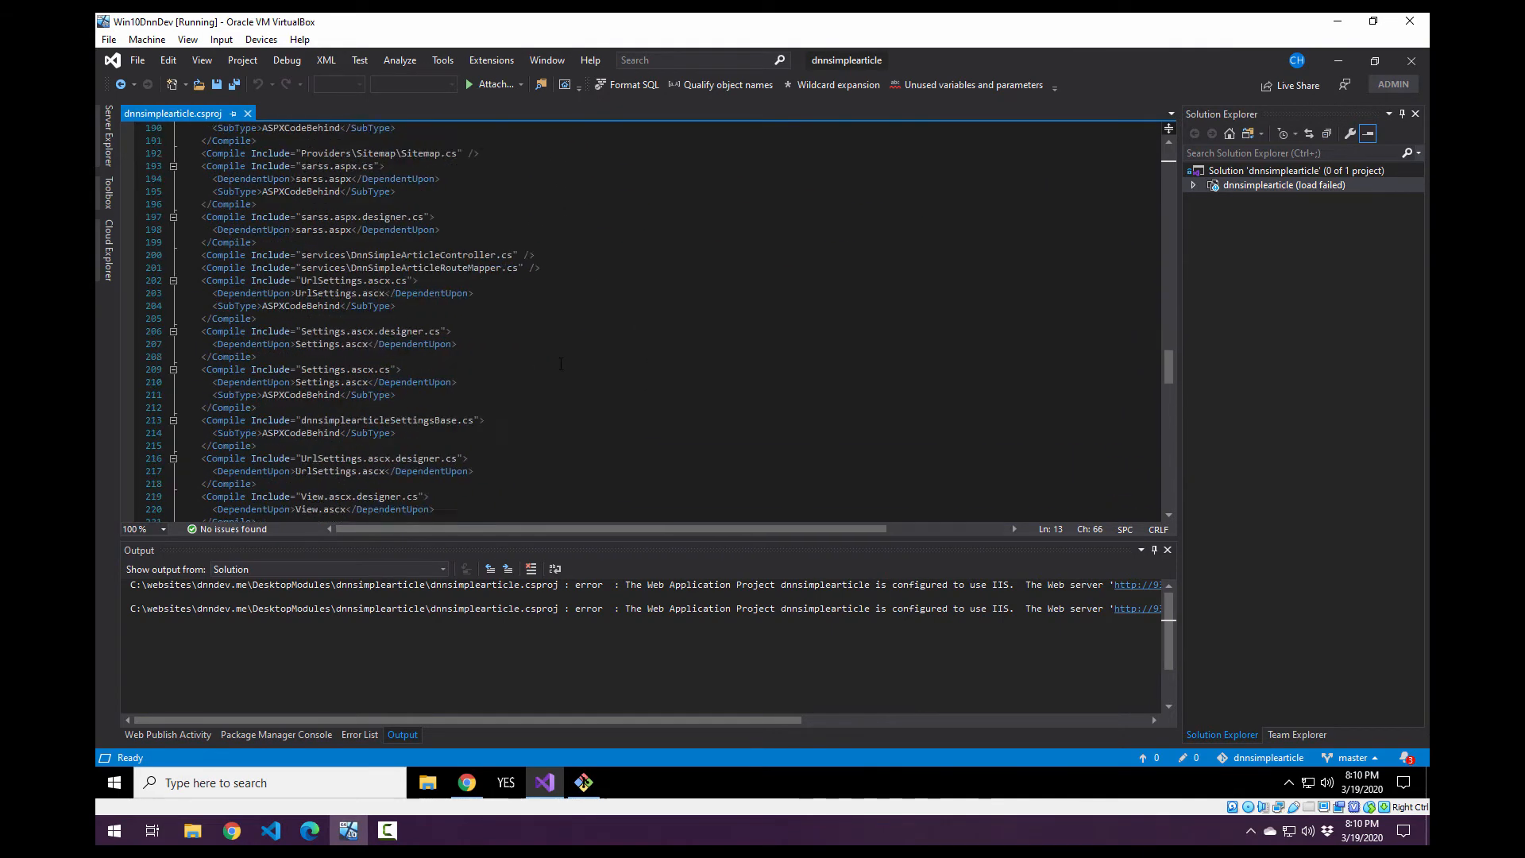
scroll(572, 380, "down", 7)
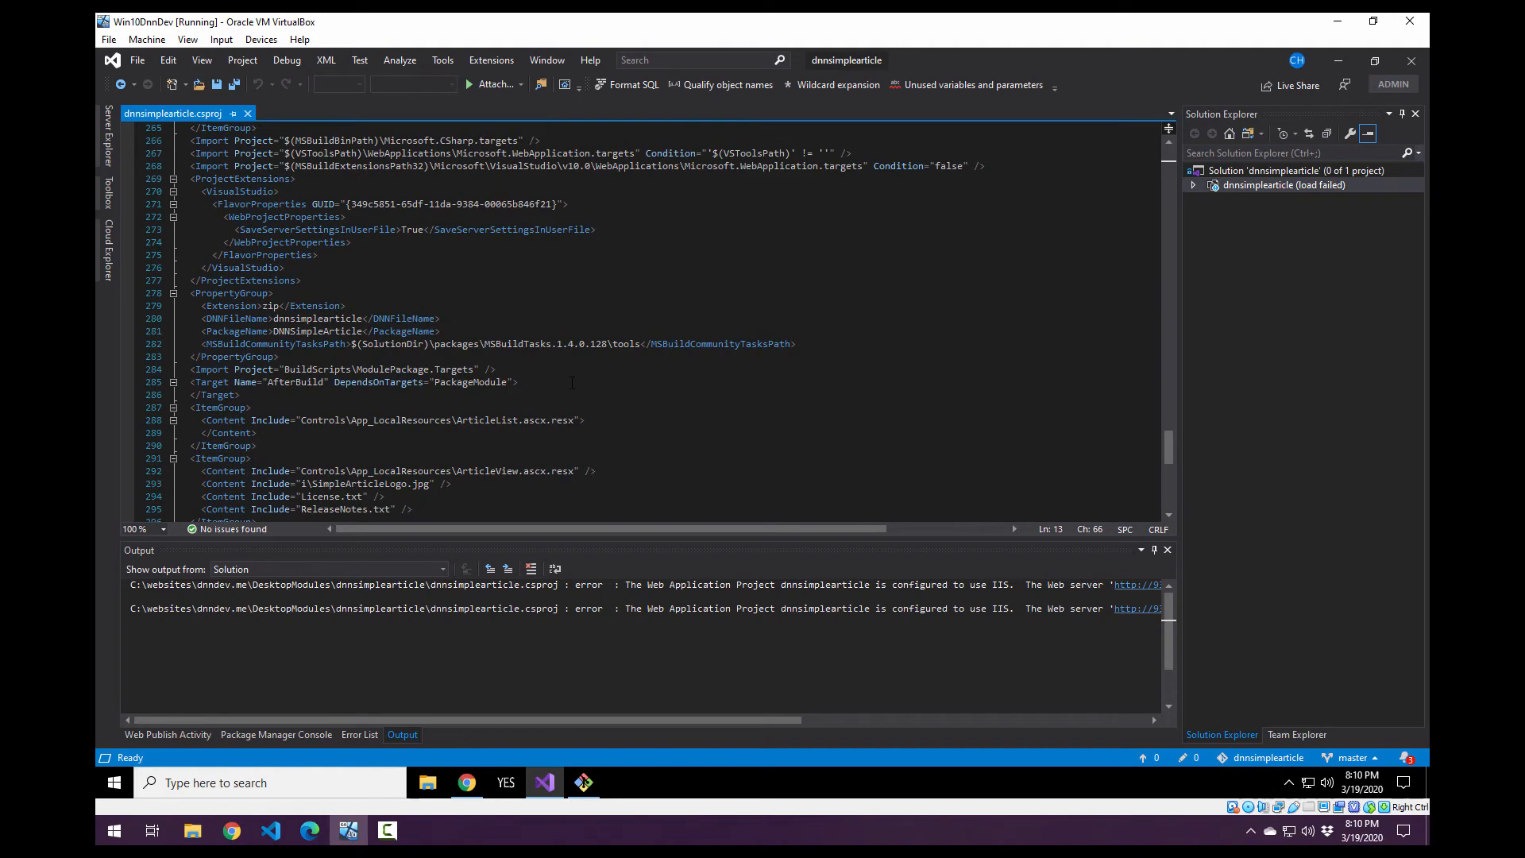
scroll(544, 376, "down", 8)
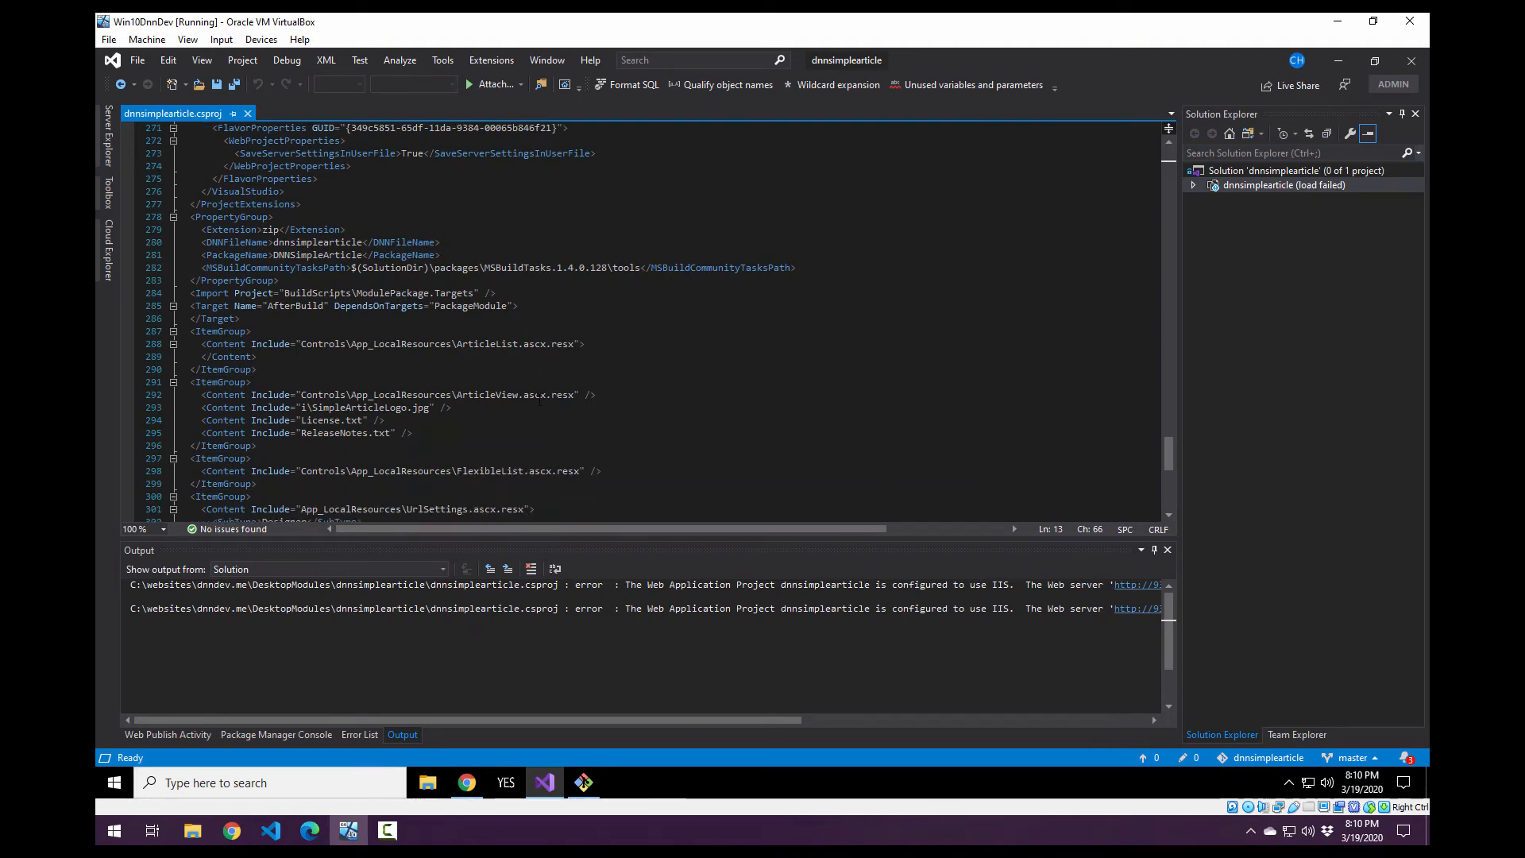
scroll(537, 391, "up", 8)
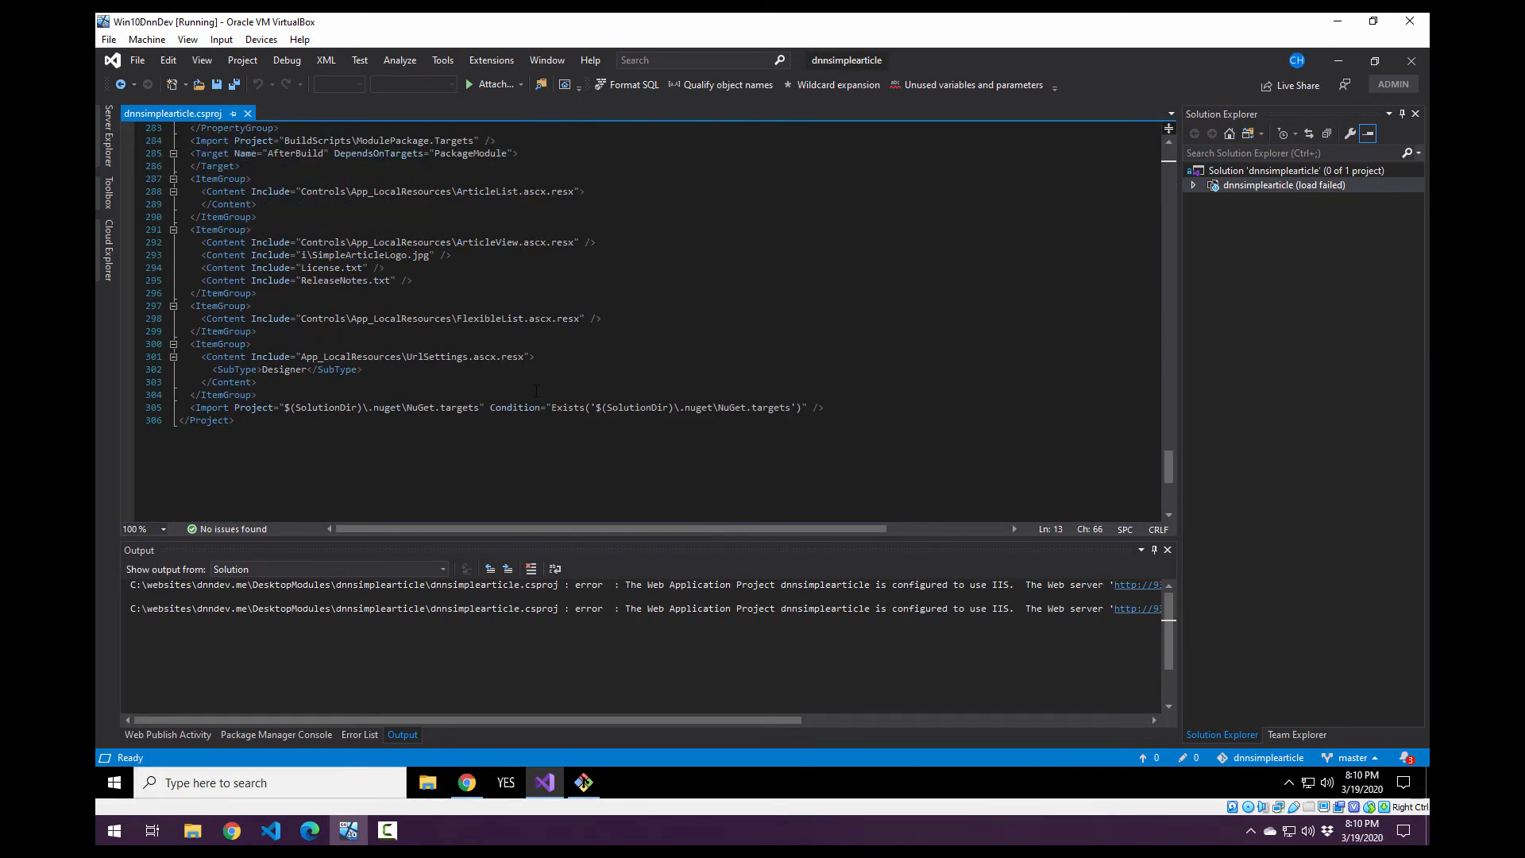
scroll(537, 394, "down", 8)
scroll(537, 394, "up", 13)
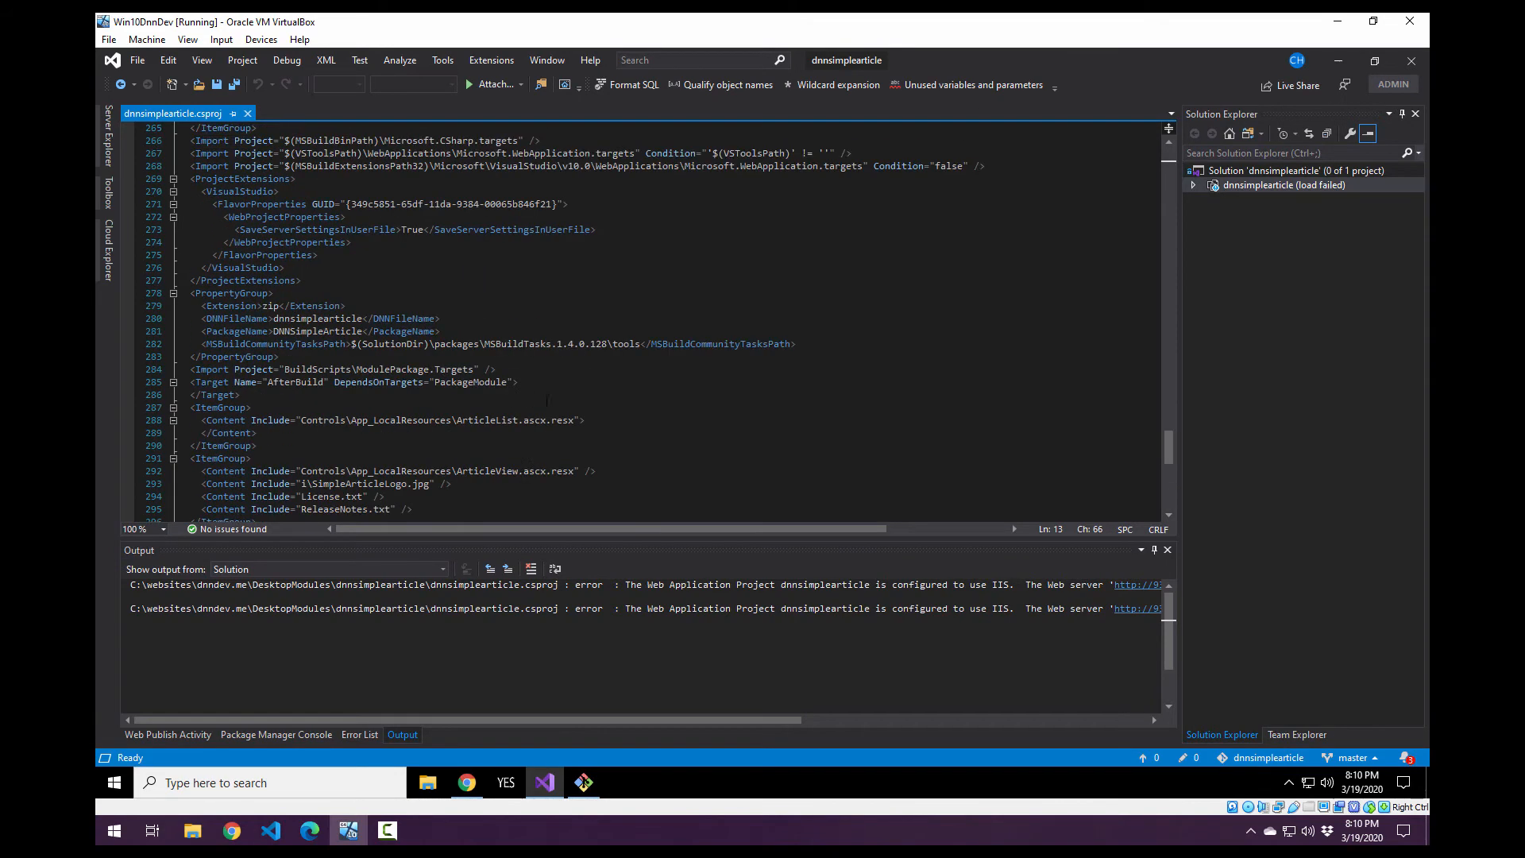
left_click(248, 113)
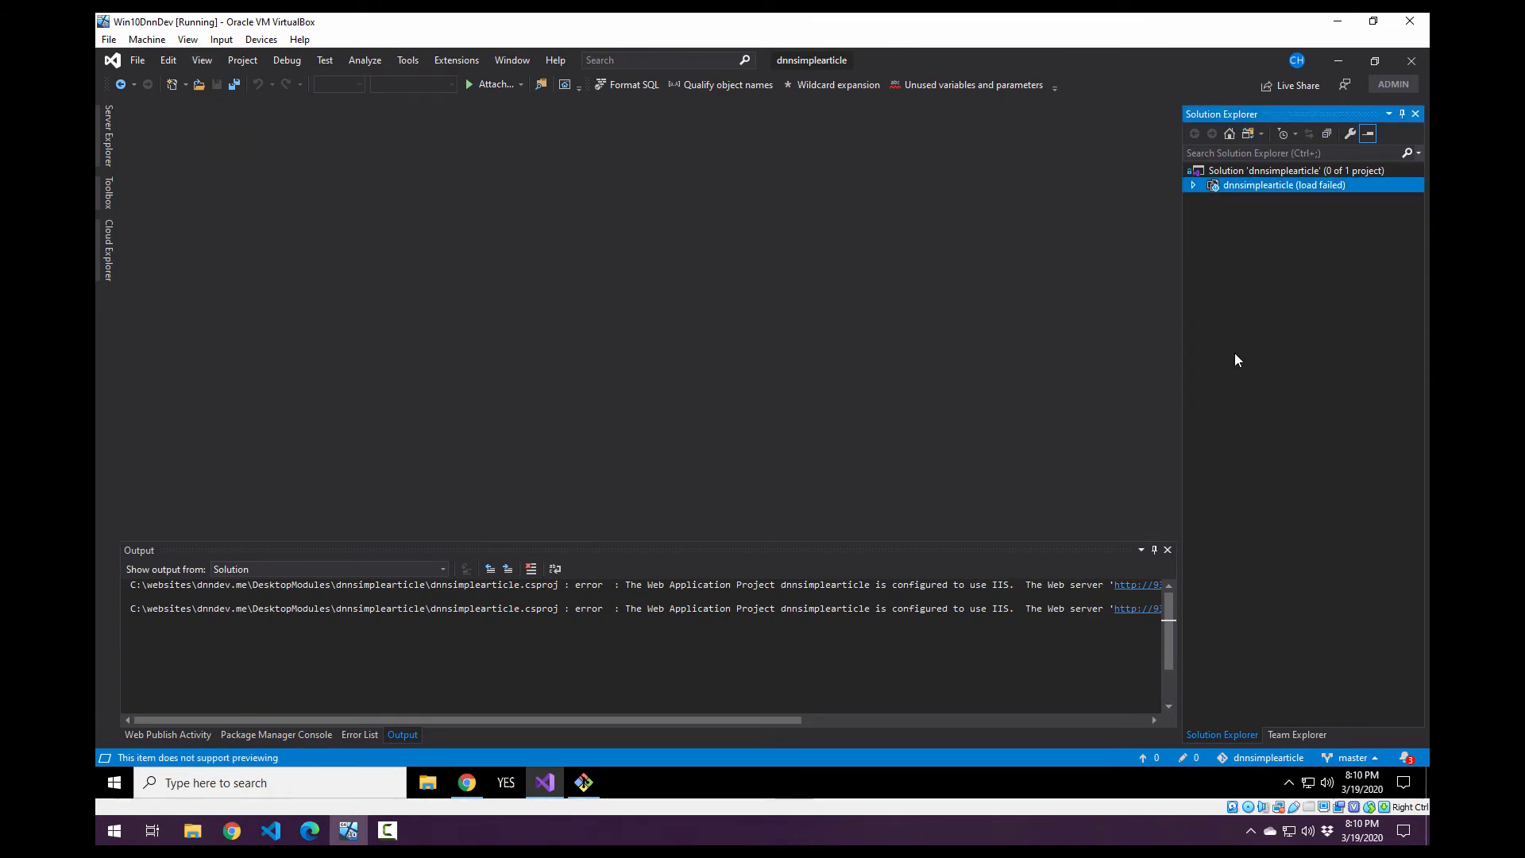
Reopen the unloaded project's dnnsimplearticle.csproj for editing and search it for dnndev, closing the search.
right_click(1257, 184)
left_click(1284, 217)
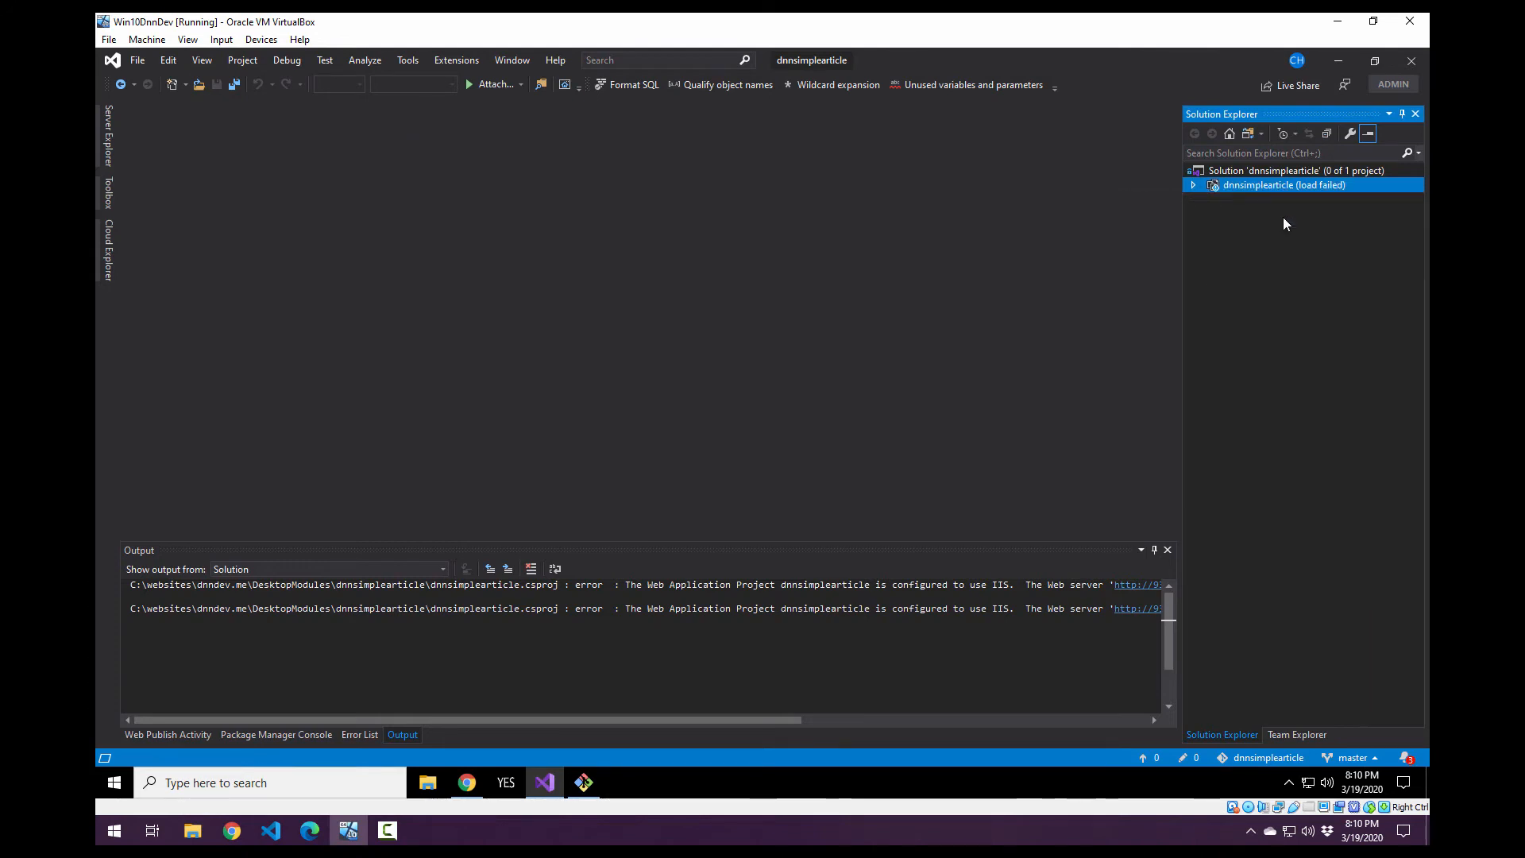
left_click(1005, 246)
key("ctrl+f")
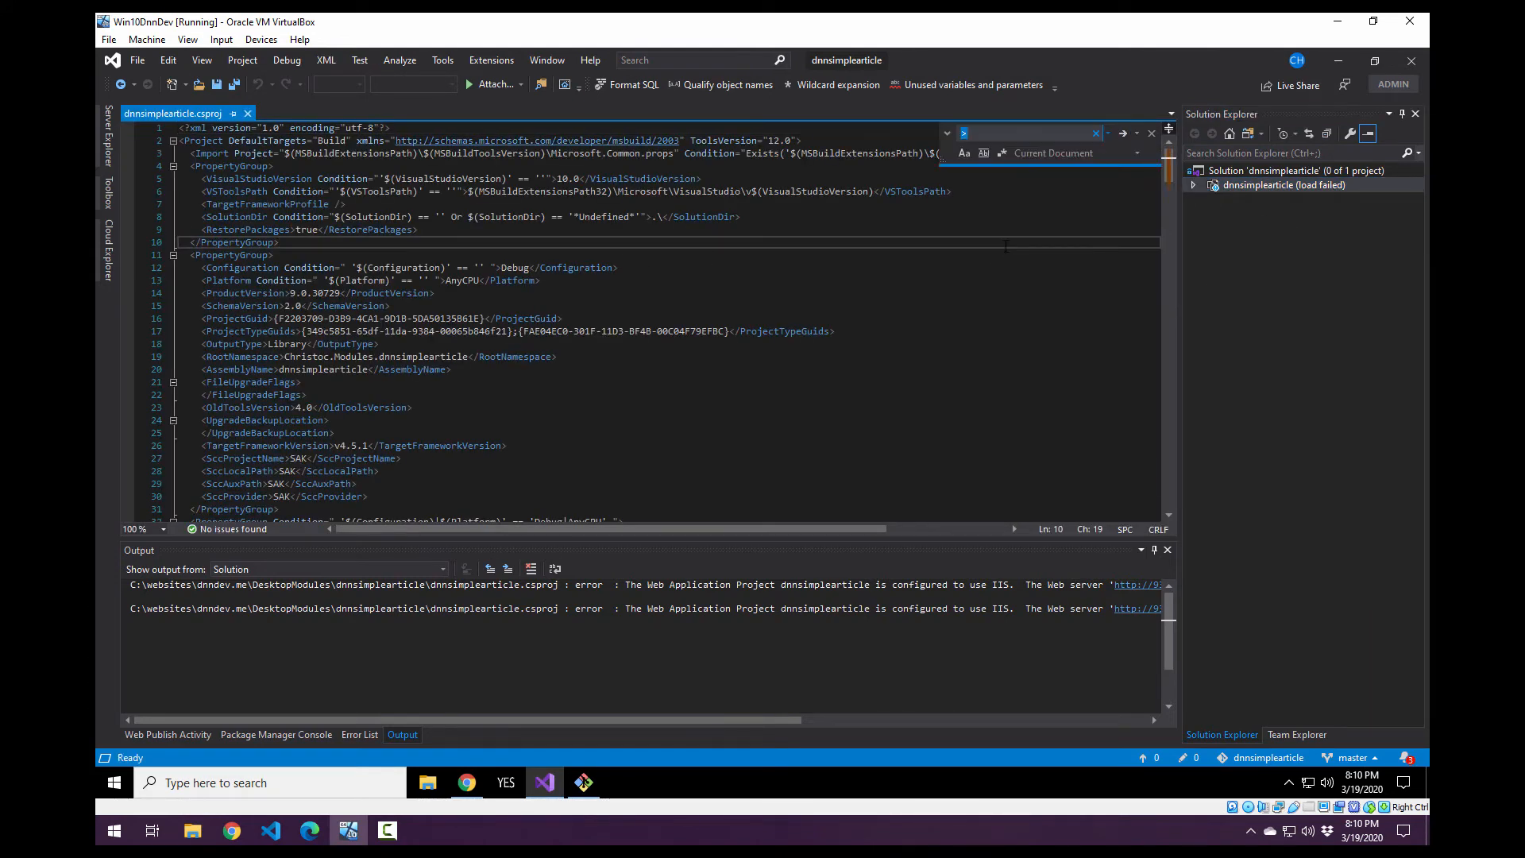
type("dnndev")
key("Return")
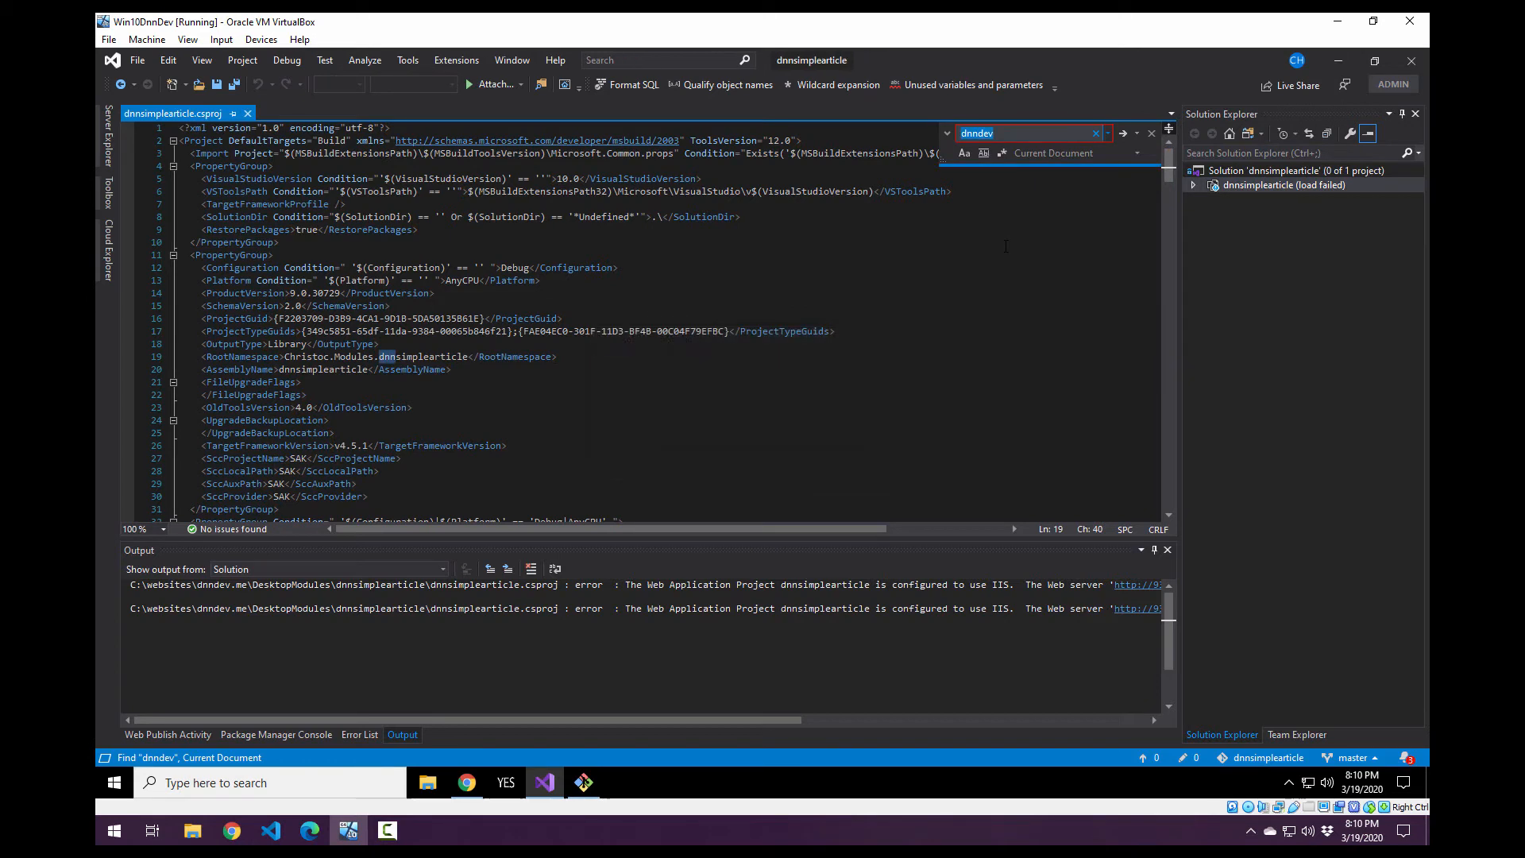
key("Escape")
left_click(700, 373)
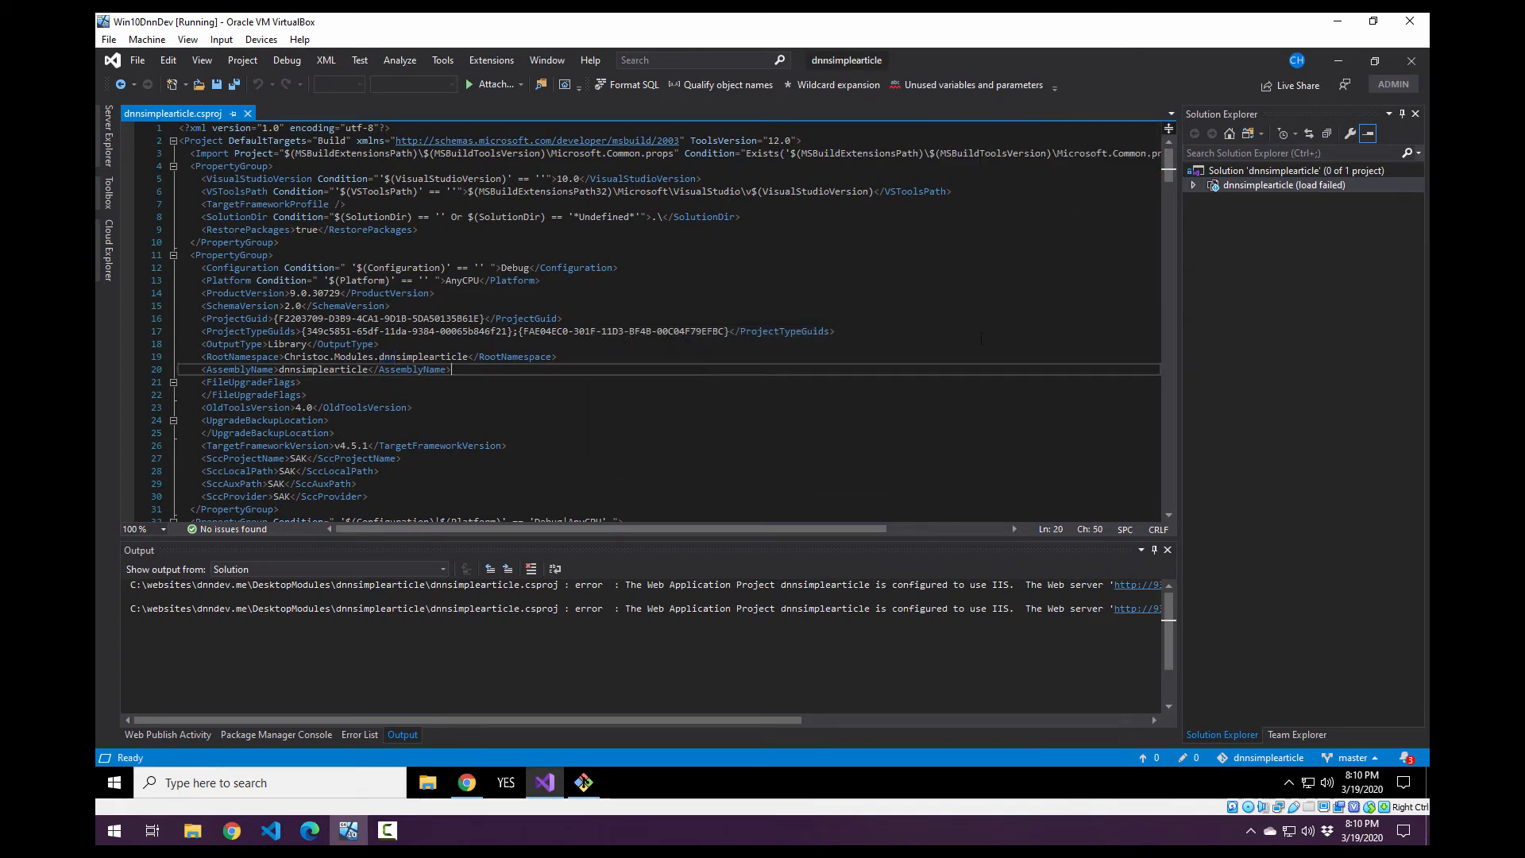
mouse_move(1244, 186)
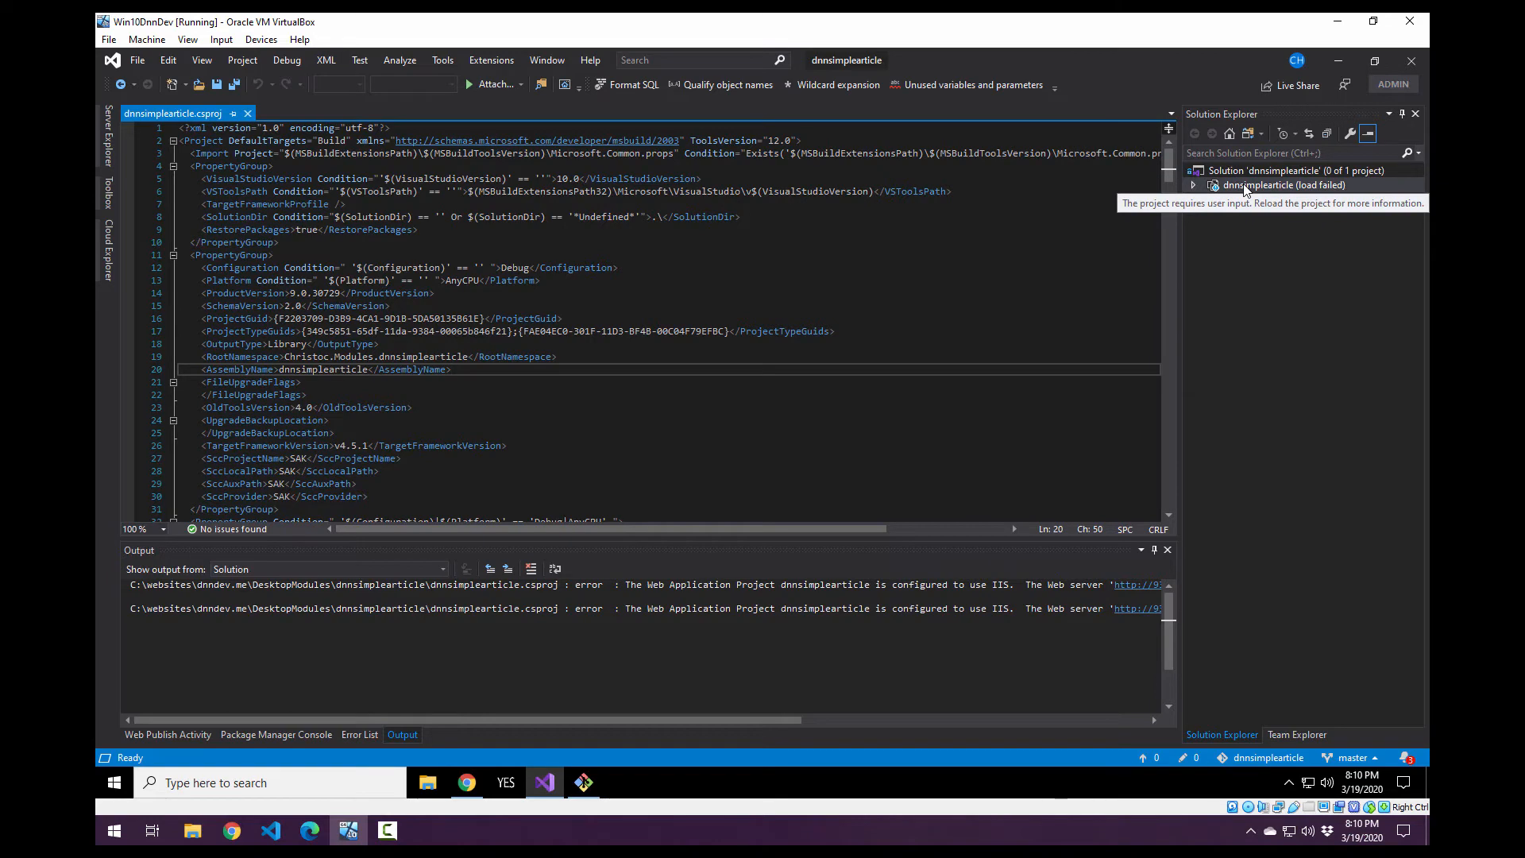
right_click(1245, 186)
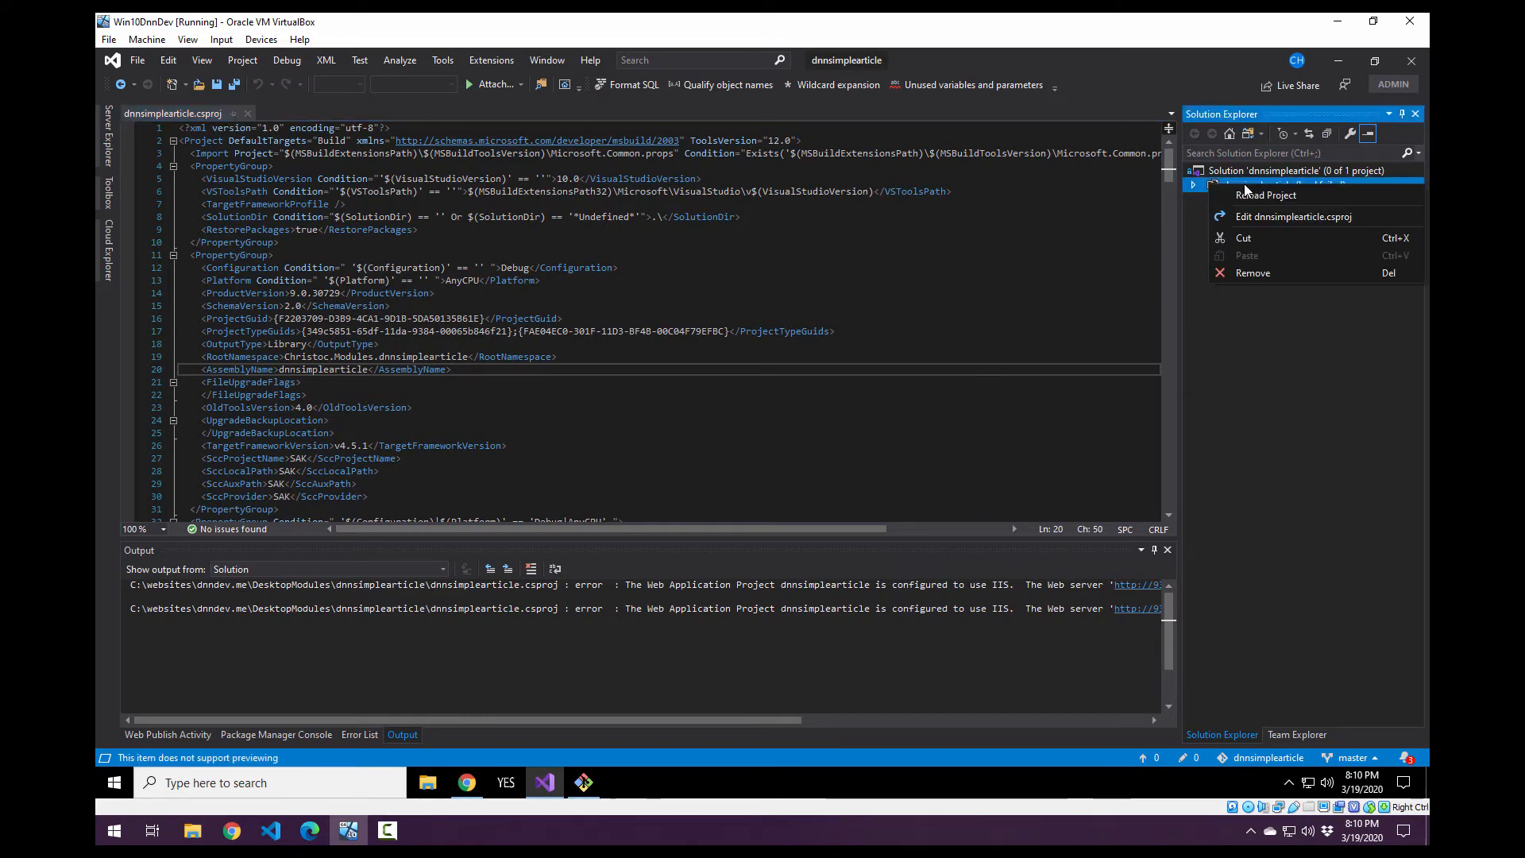
key("Escape")
right_click(1265, 174)
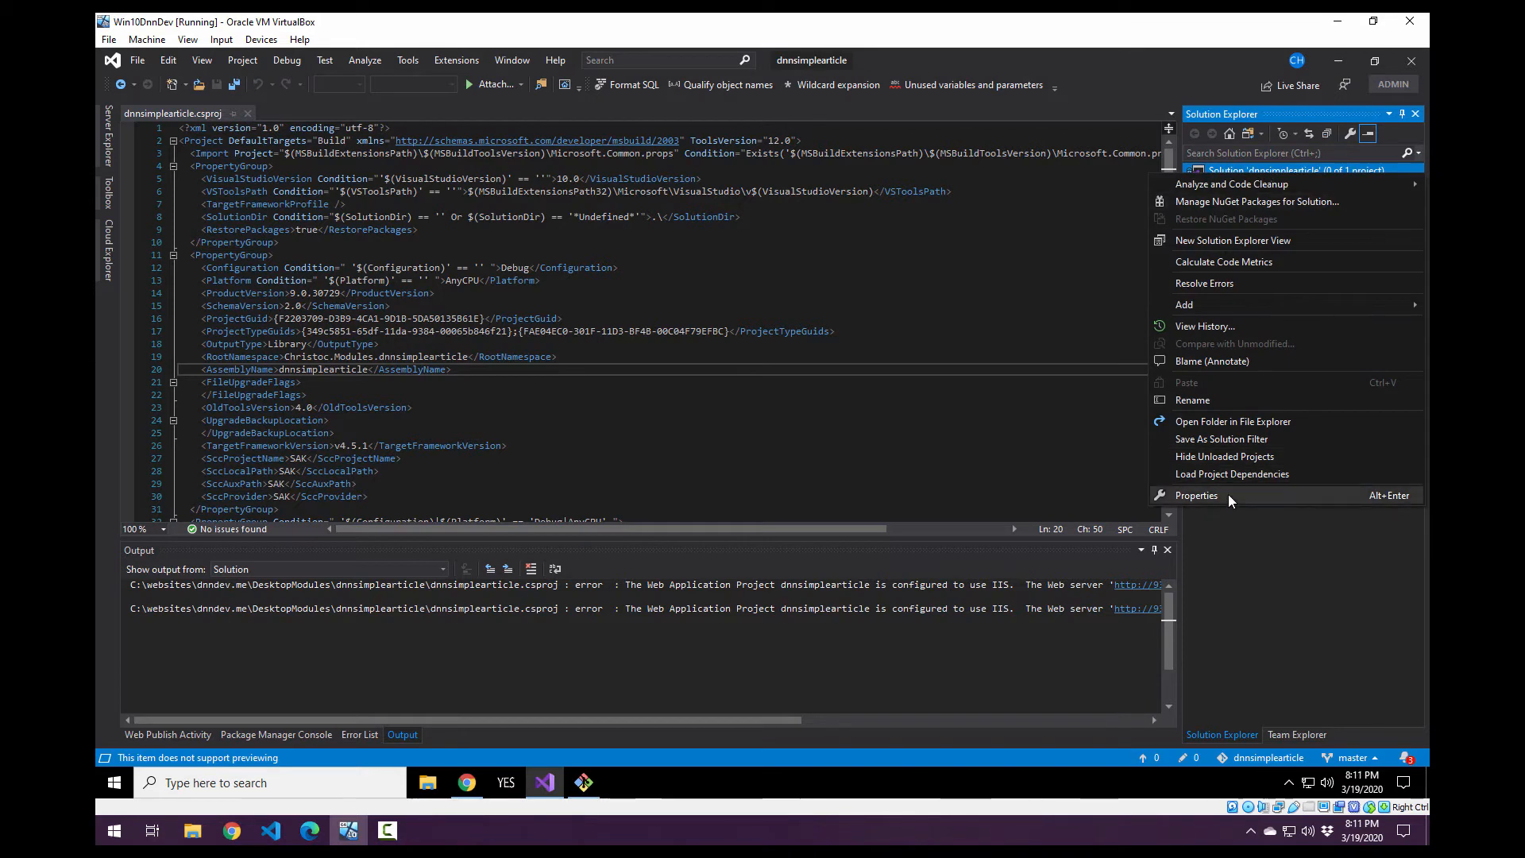
key("Escape")
right_click(1274, 181)
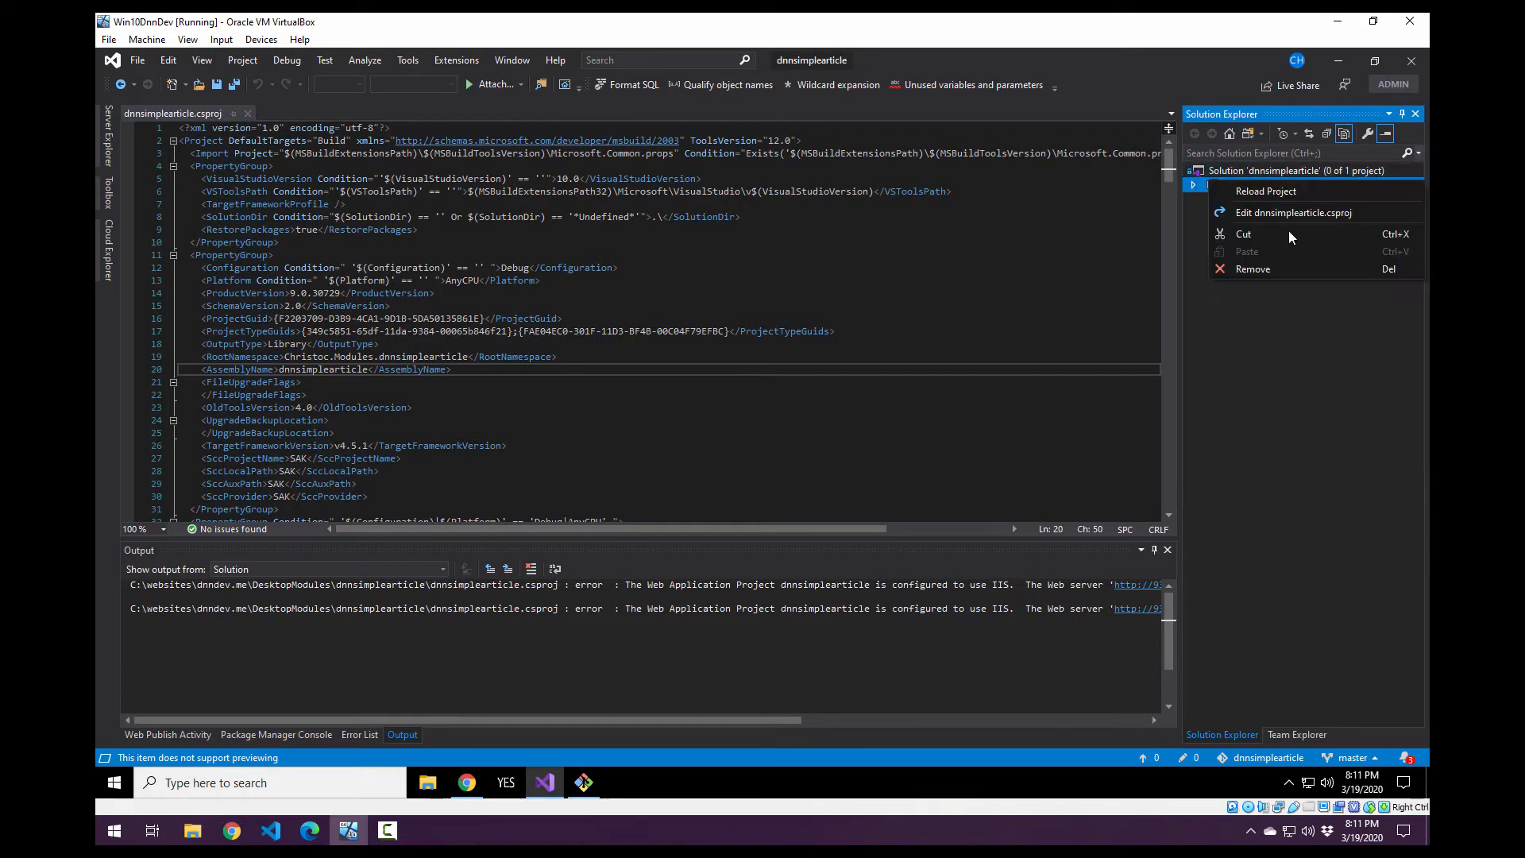
key("Escape")
left_click(1271, 172)
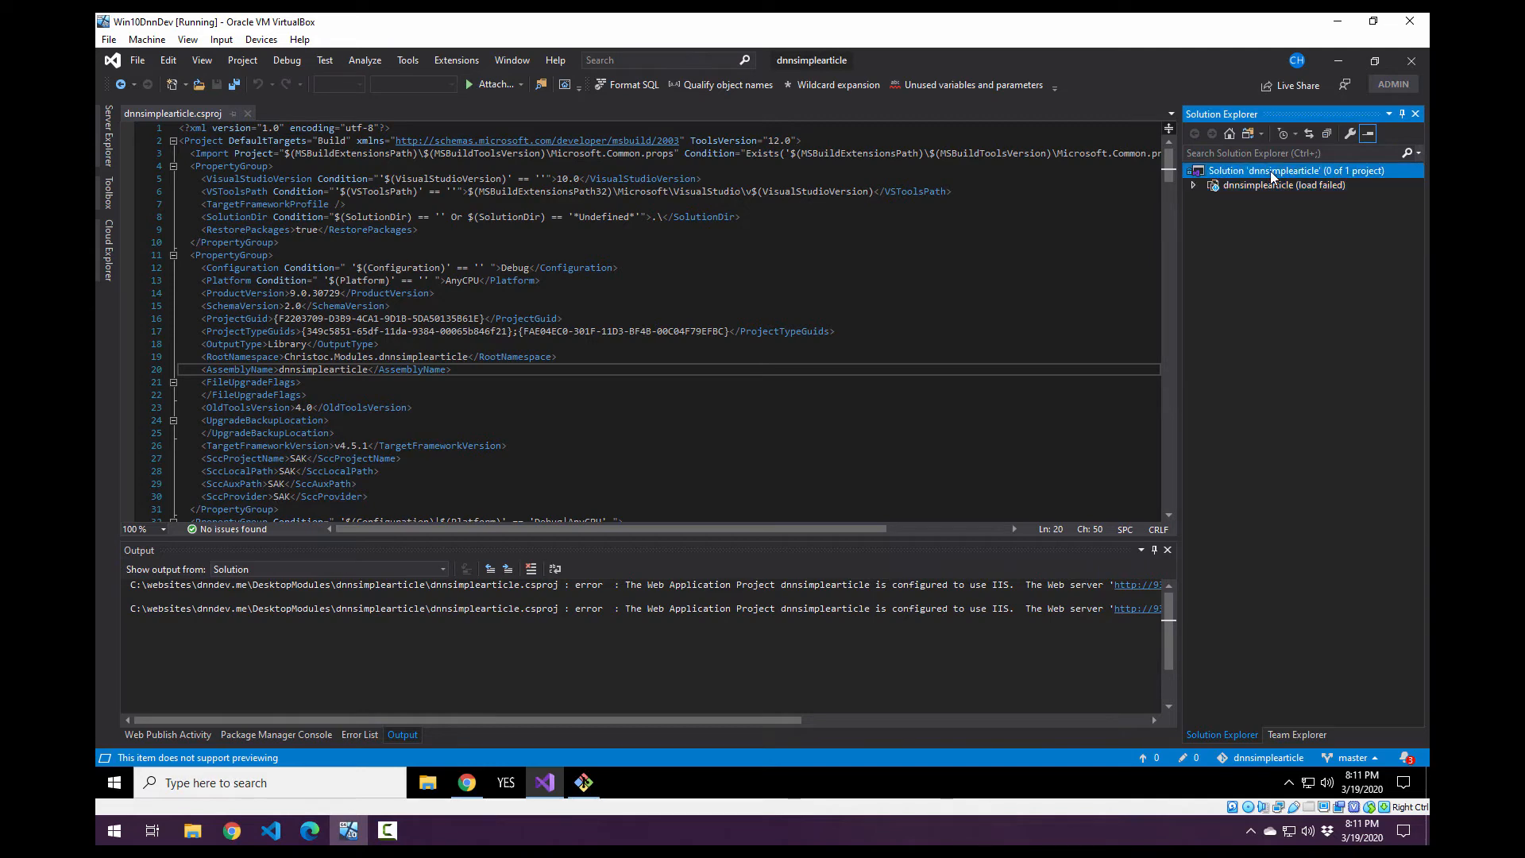
right_click(1272, 173)
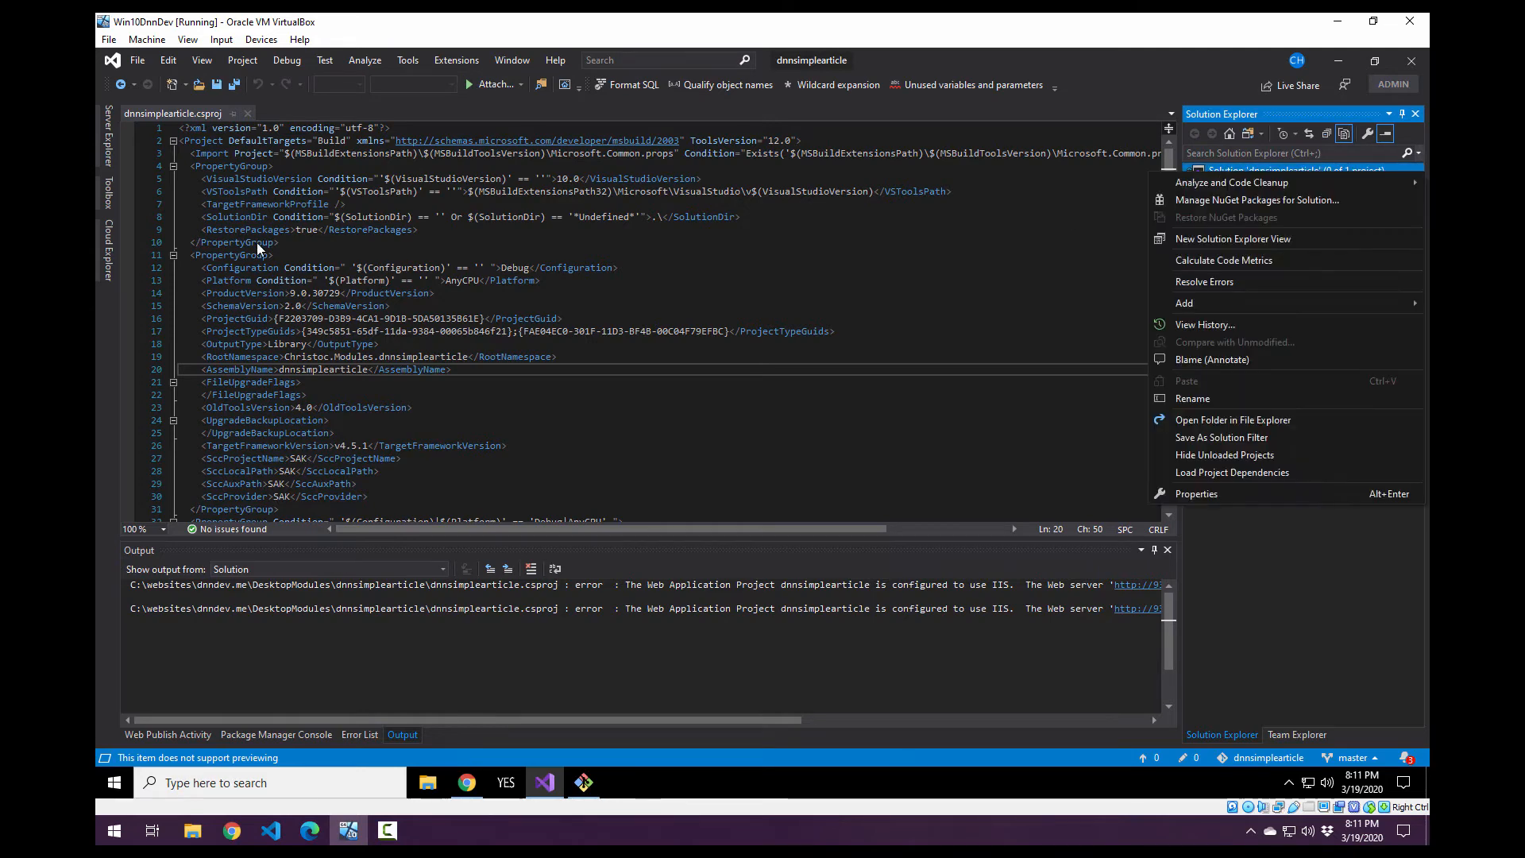
Close the dnnsimplearticle solution.
left_click(136, 59)
left_click(136, 58)
left_click(136, 58)
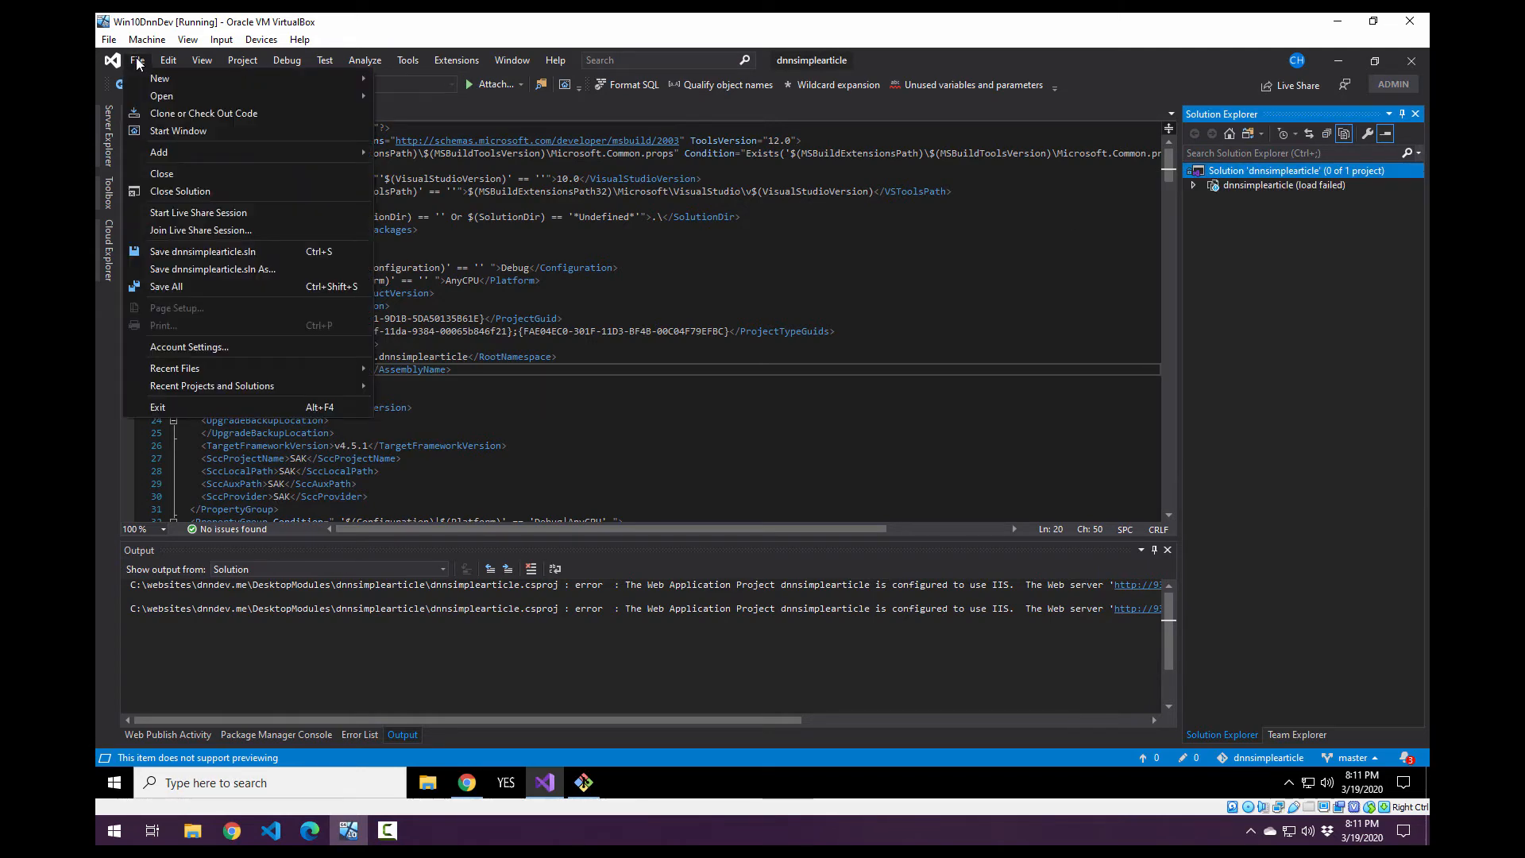
left_click(194, 192)
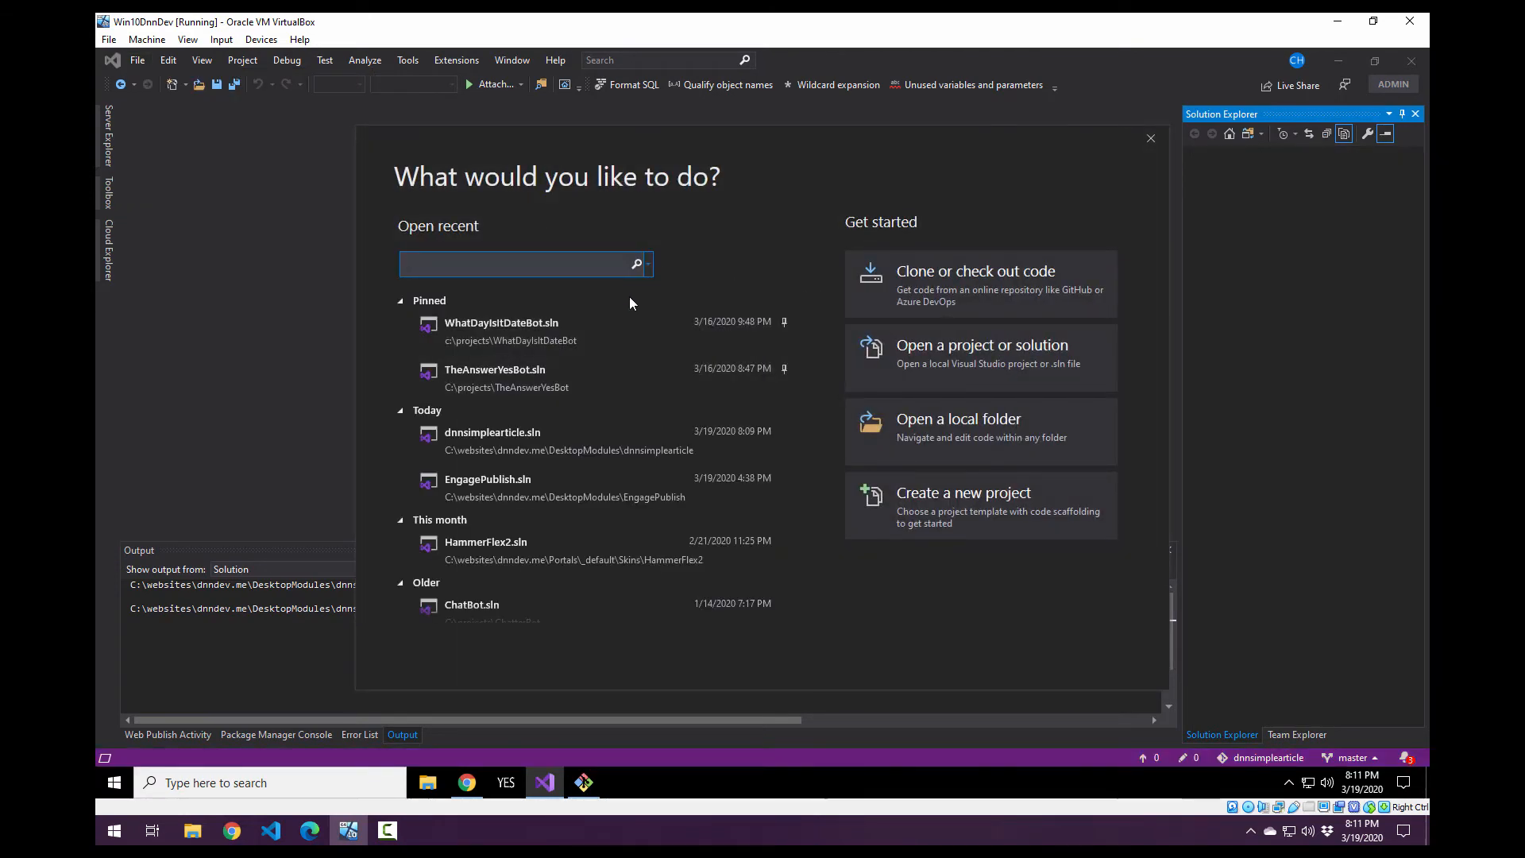
Switch to File Explorer and open the folder that contains the recent file dnnsimplearticle.sln.
left_click(423, 786)
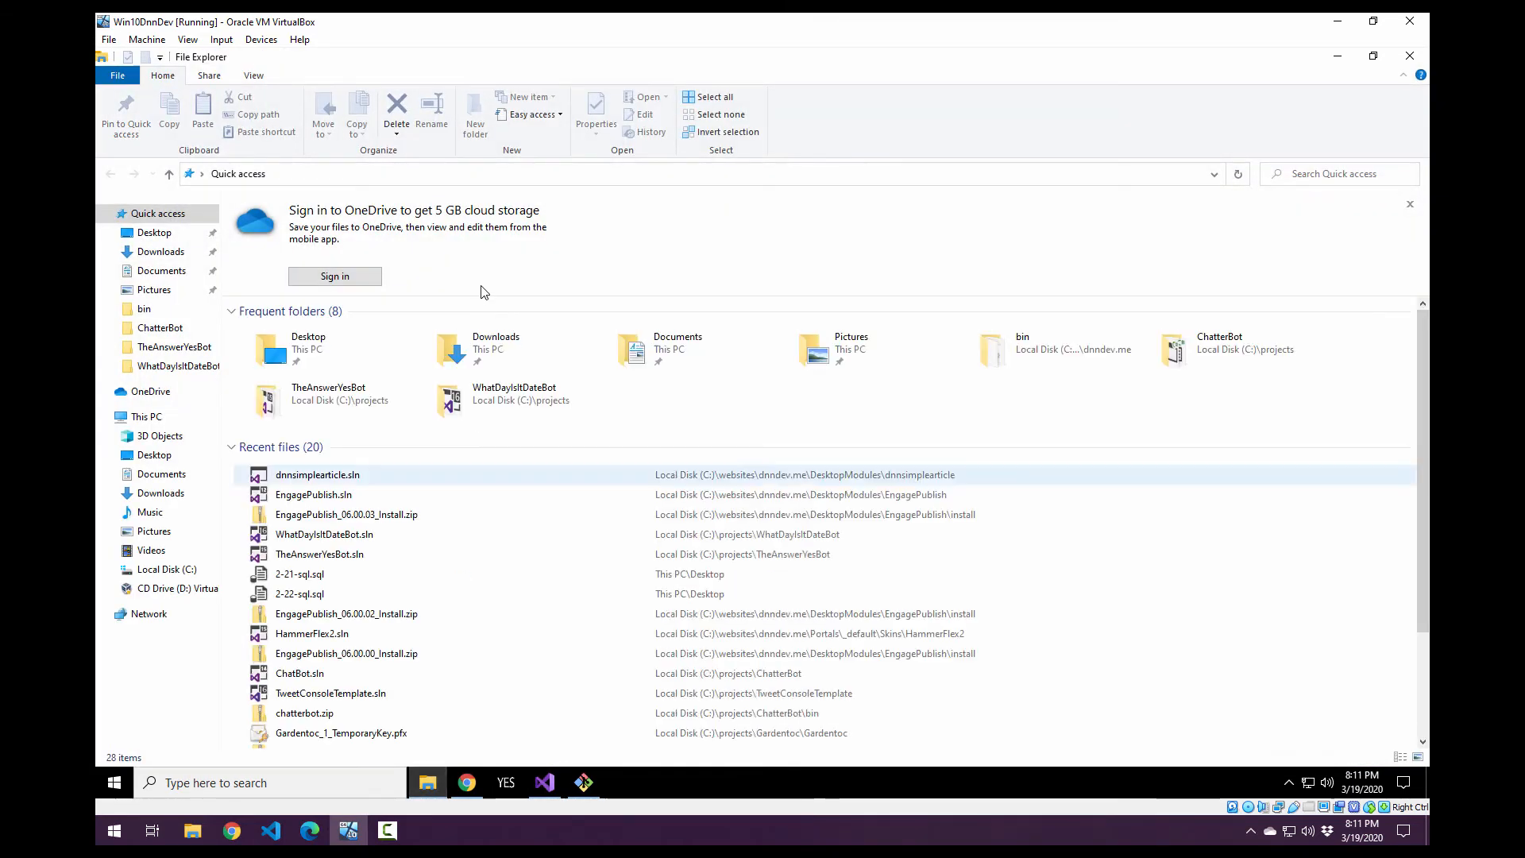
right_click(358, 472)
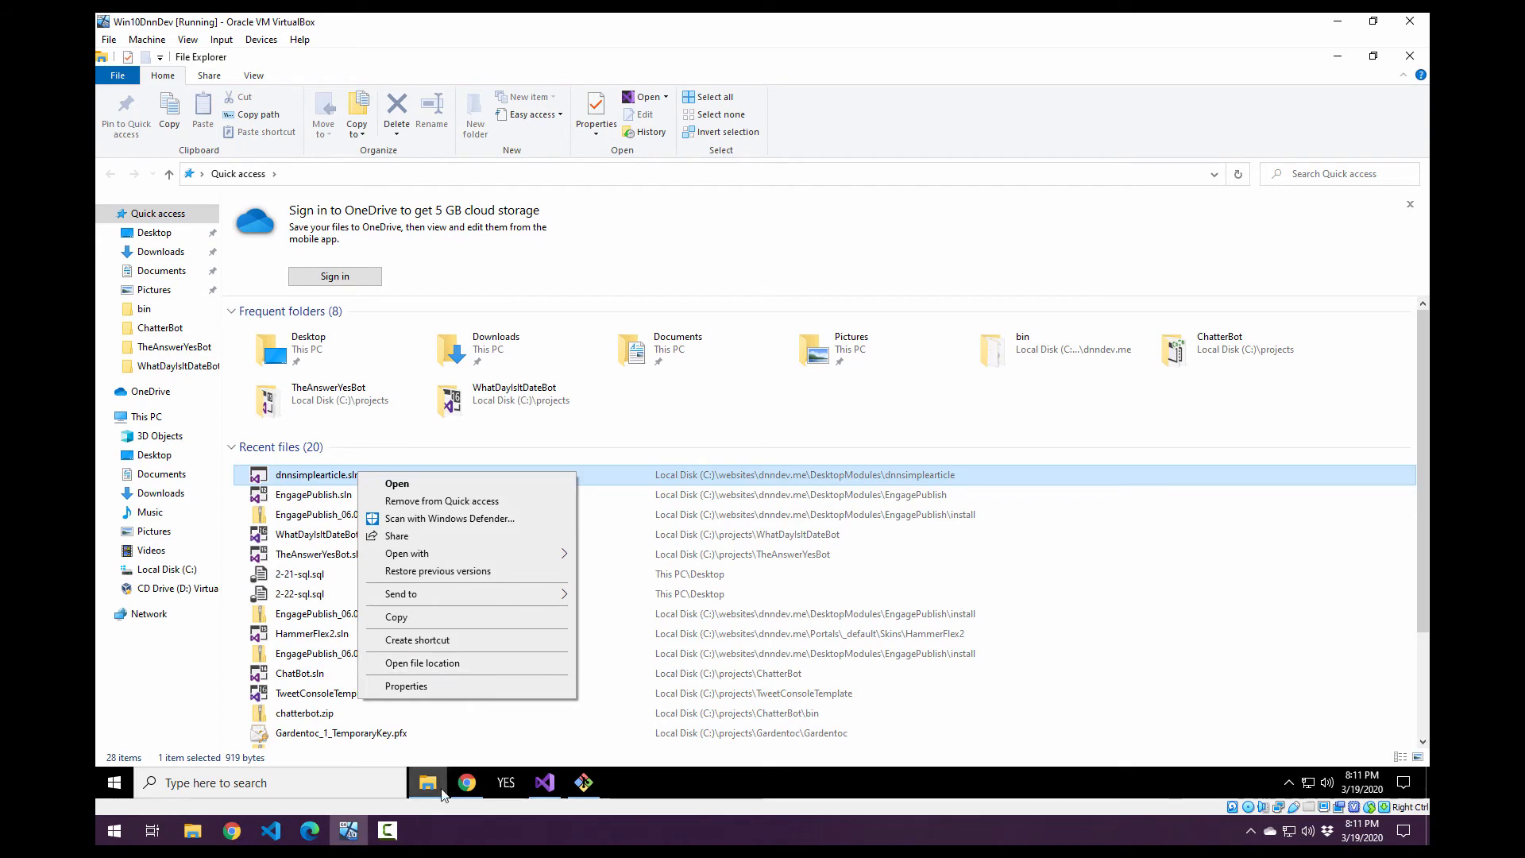
left_click(526, 663)
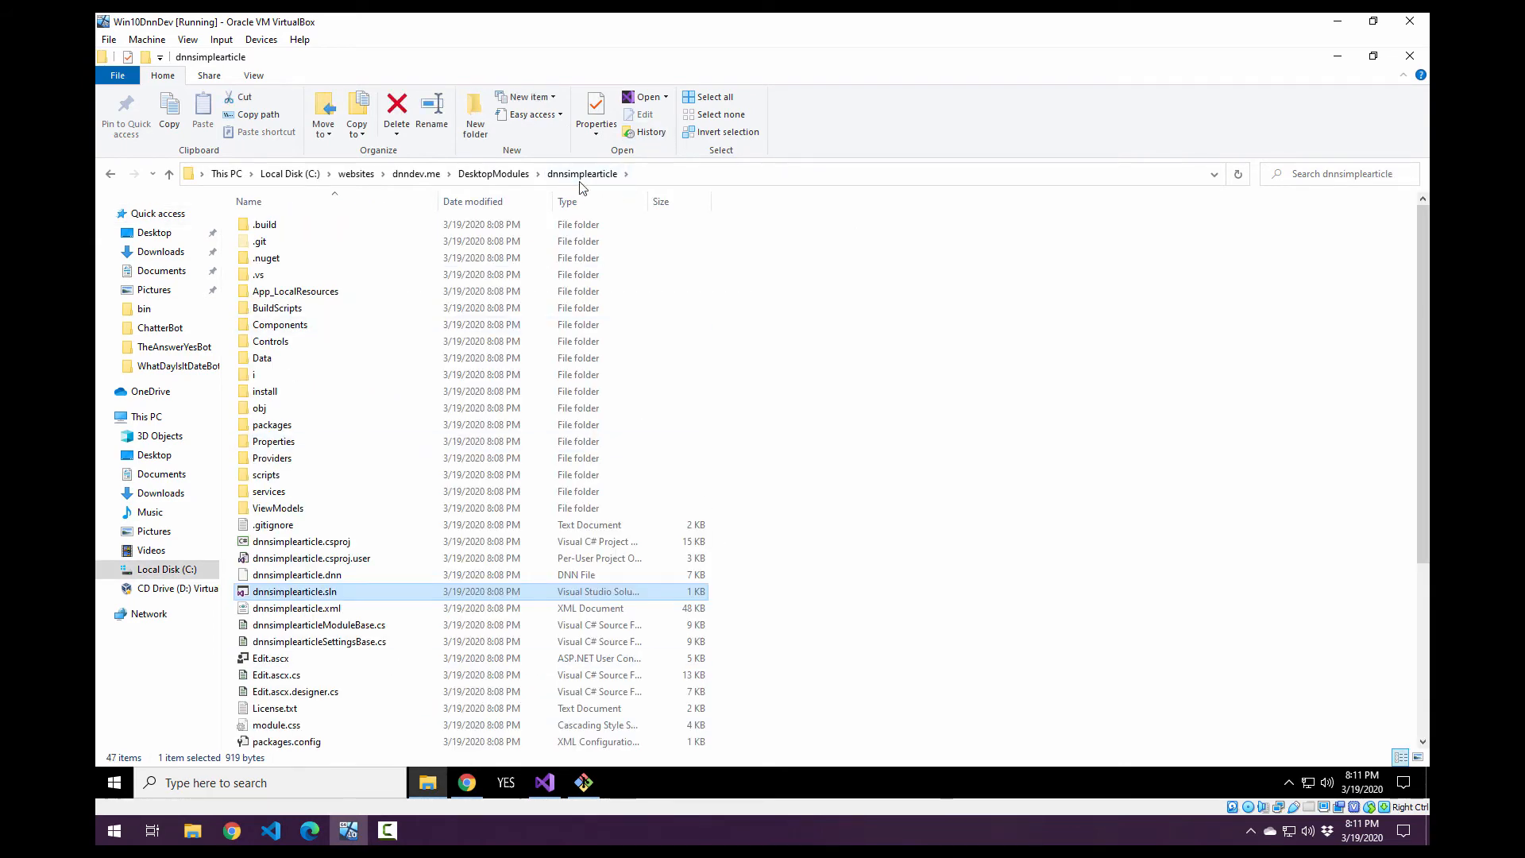
Open dnnsimplearticle.sln in Notepad without making it the default app, and widen the window to show the full project line.
right_click(324, 594)
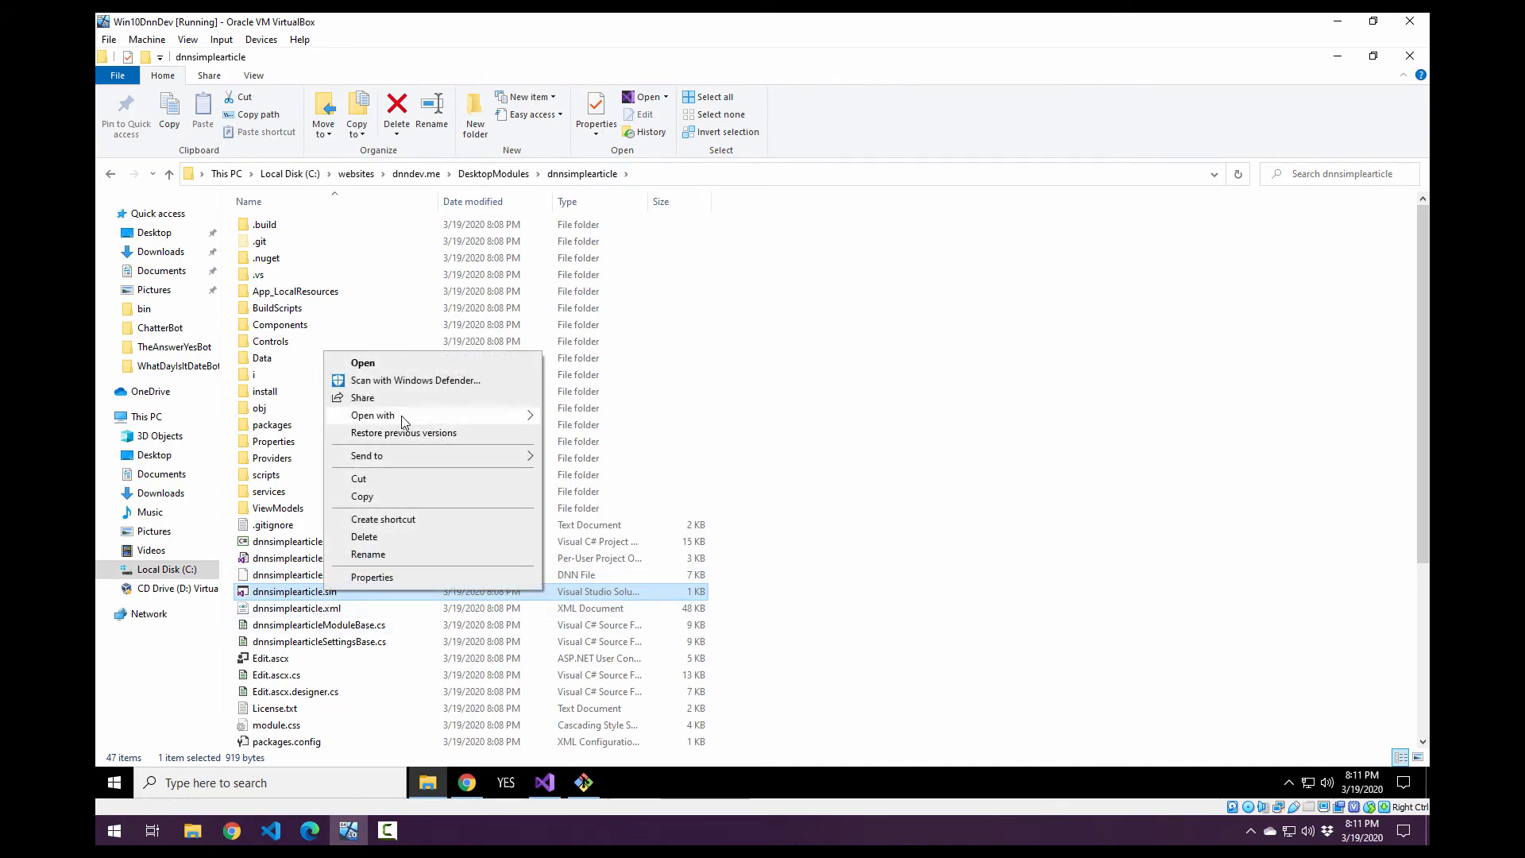
mouse_move(403, 418)
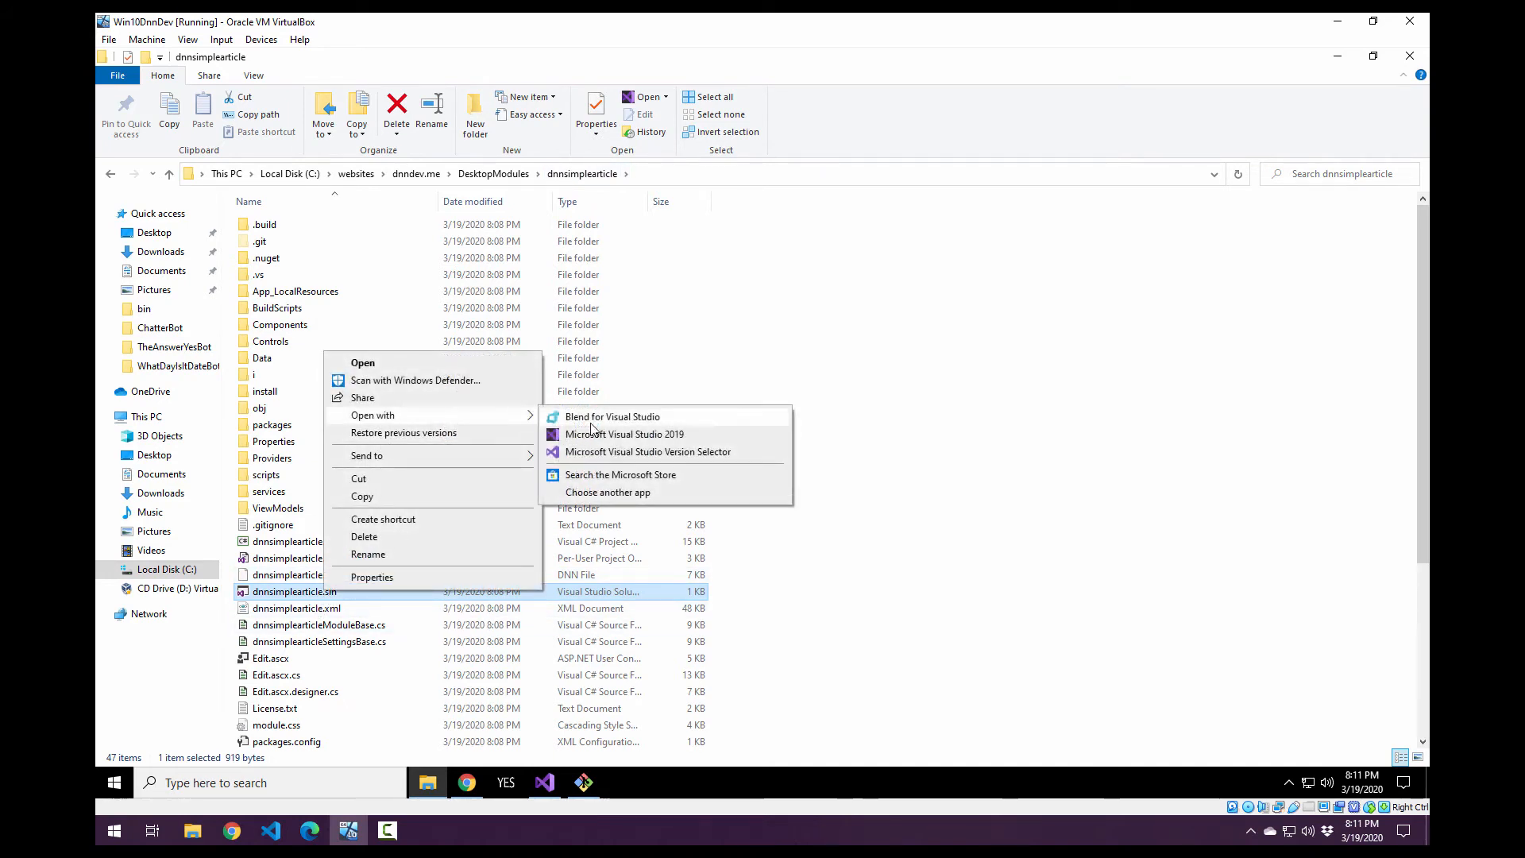
left_click(608, 493)
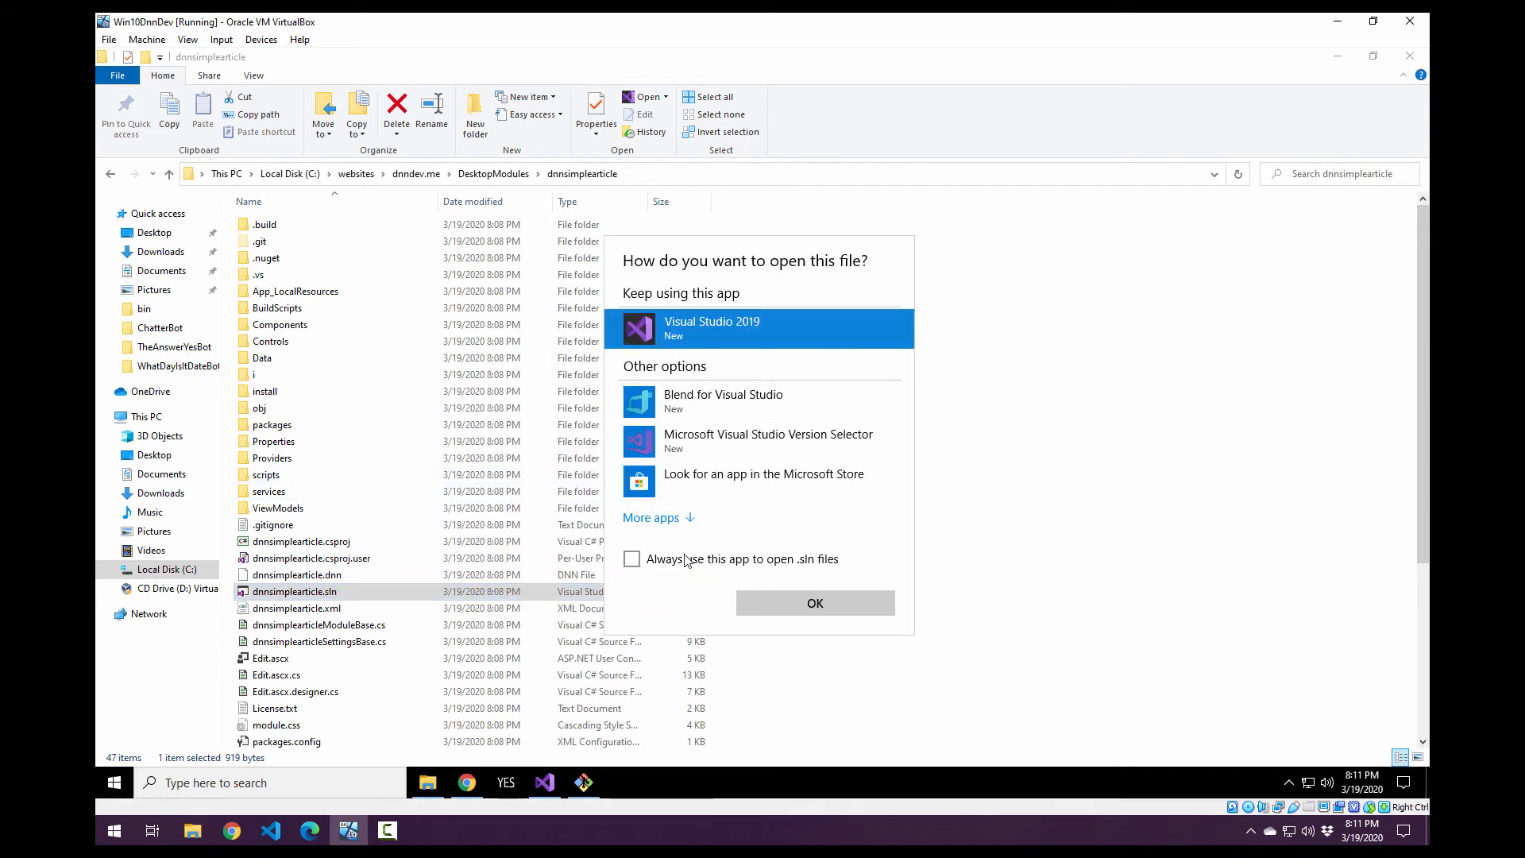
left_click(681, 564)
left_click(660, 518)
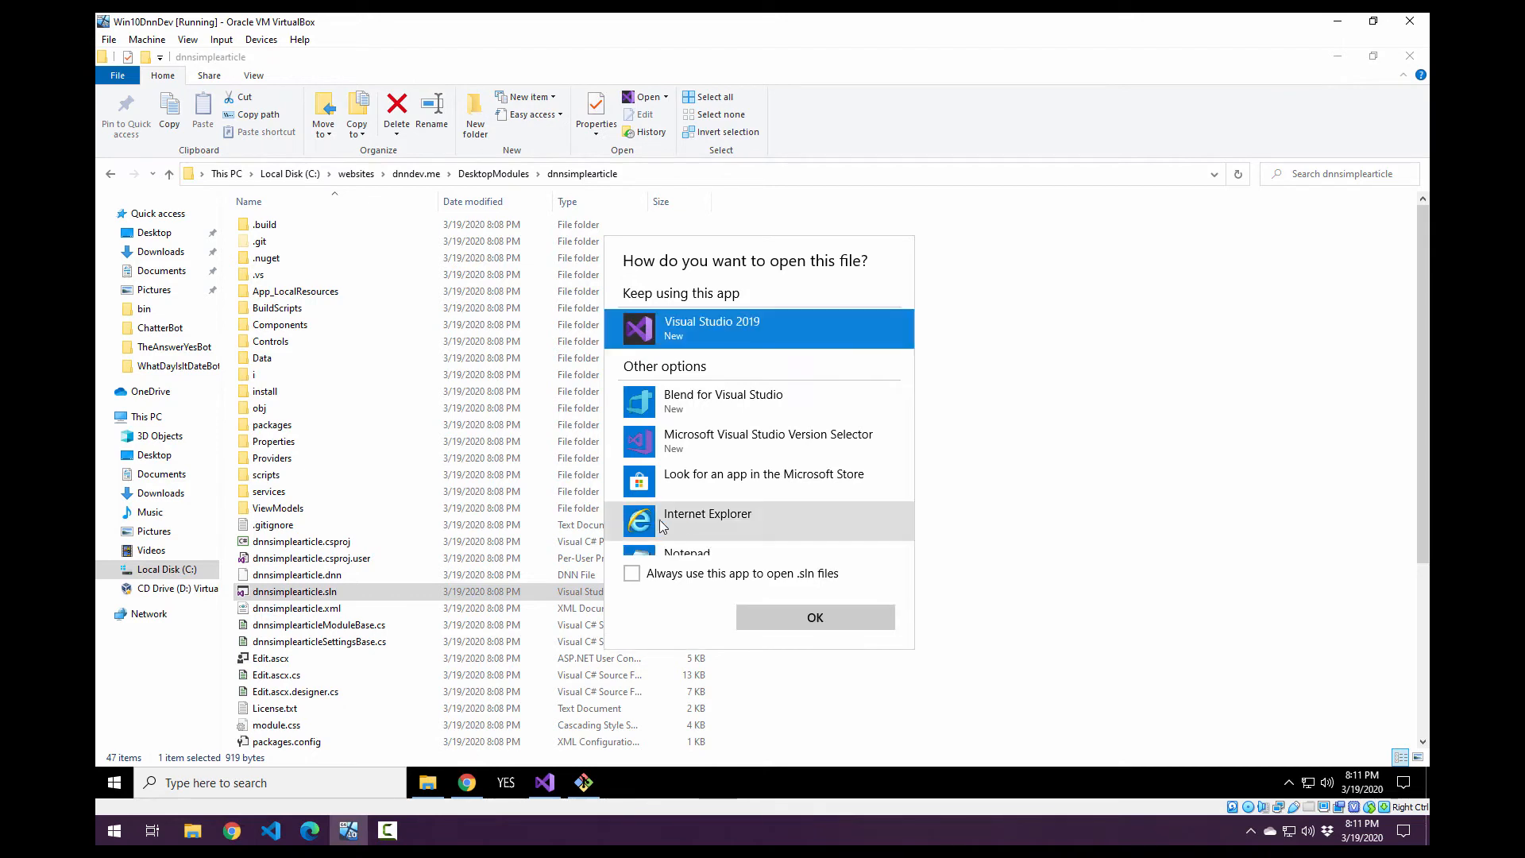
scroll(689, 511, "down", 1)
left_click(693, 515)
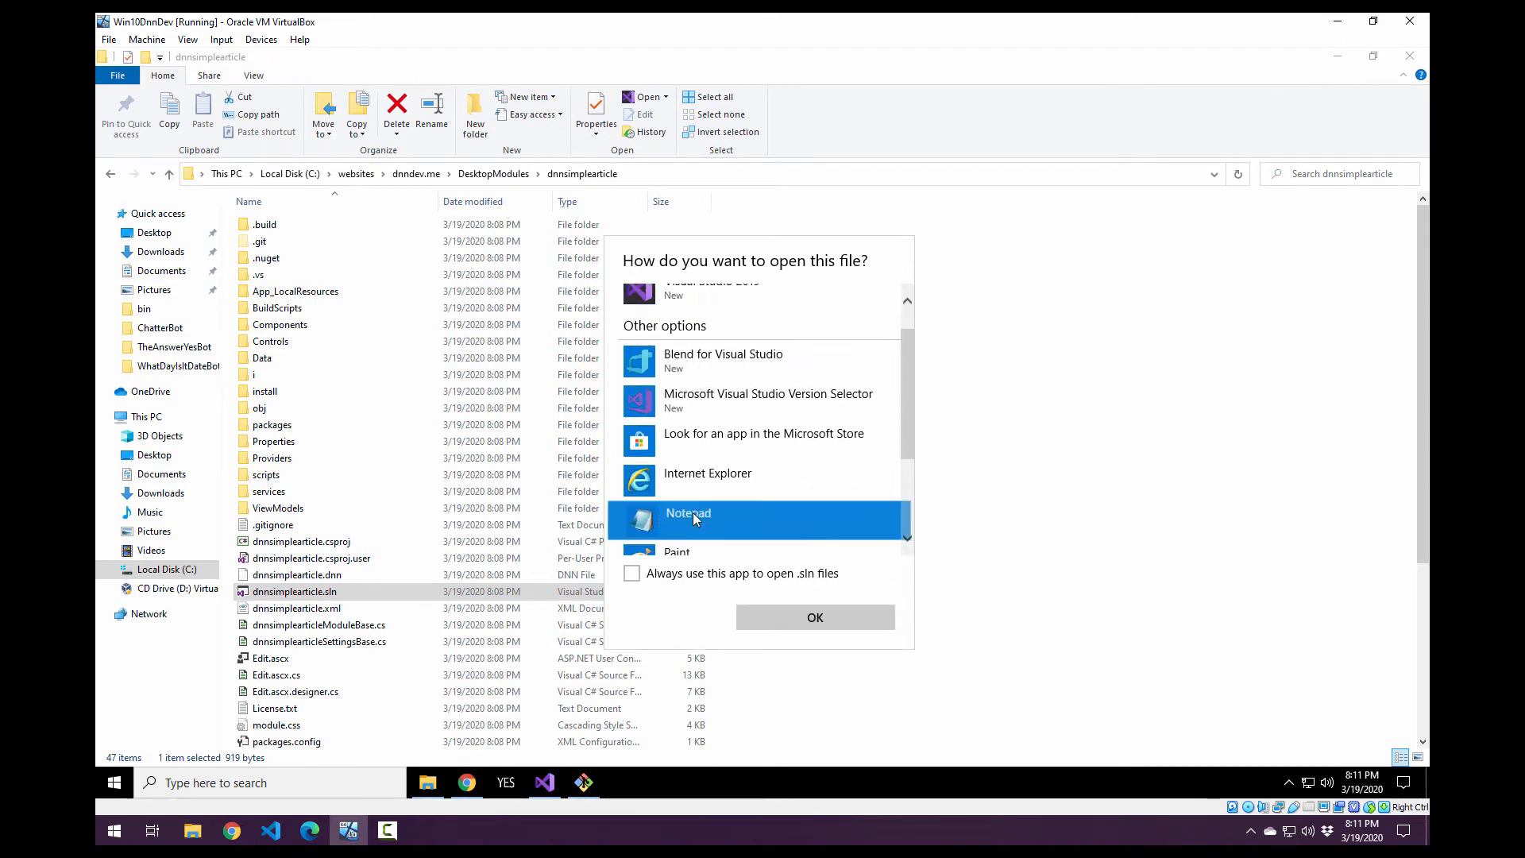
left_click(820, 613)
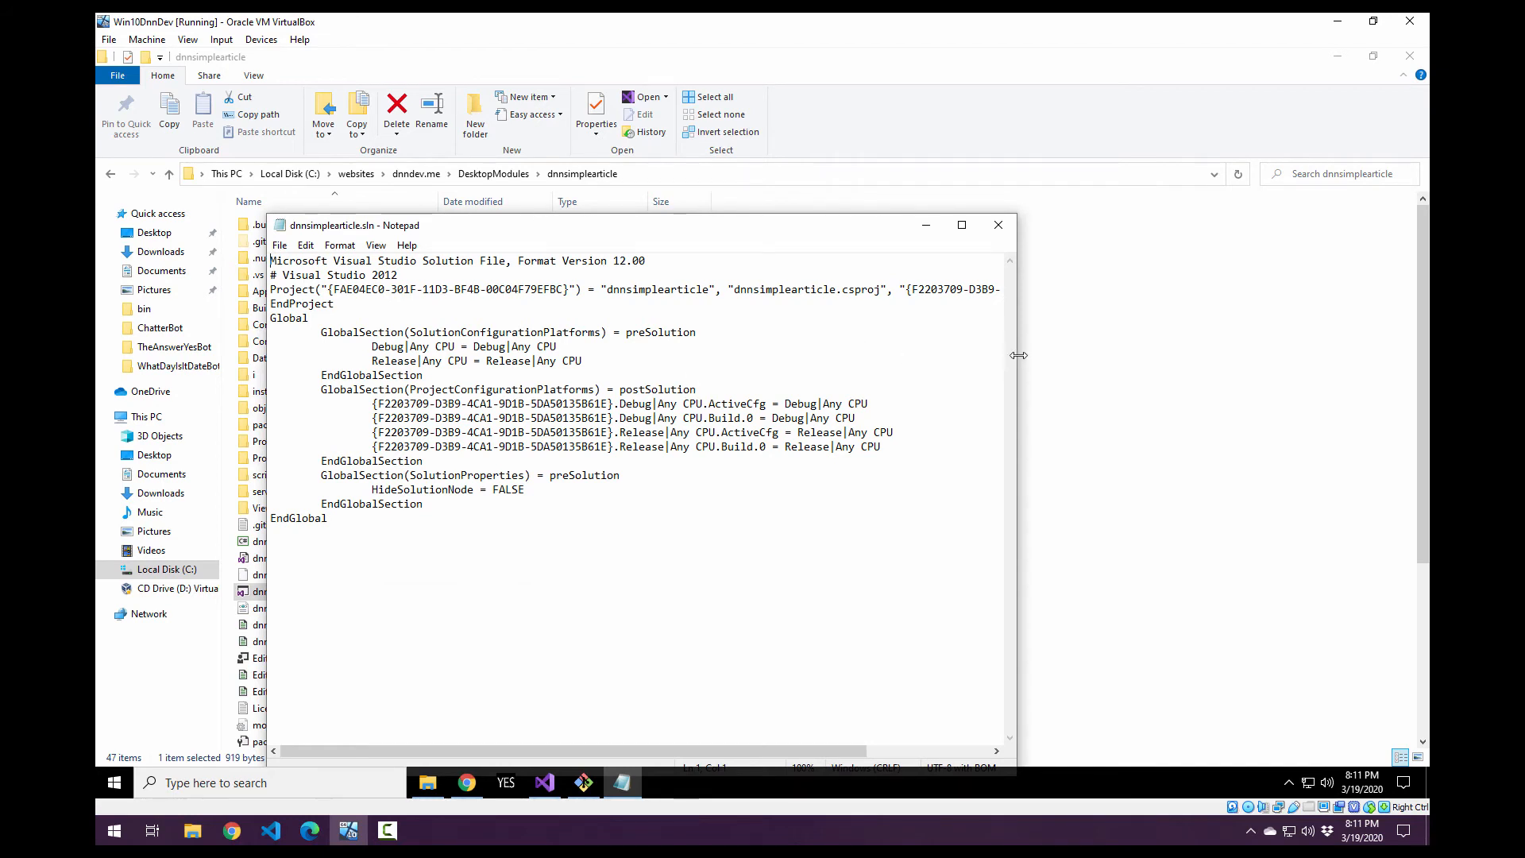
left_click_drag(1015, 354, 1293, 355)
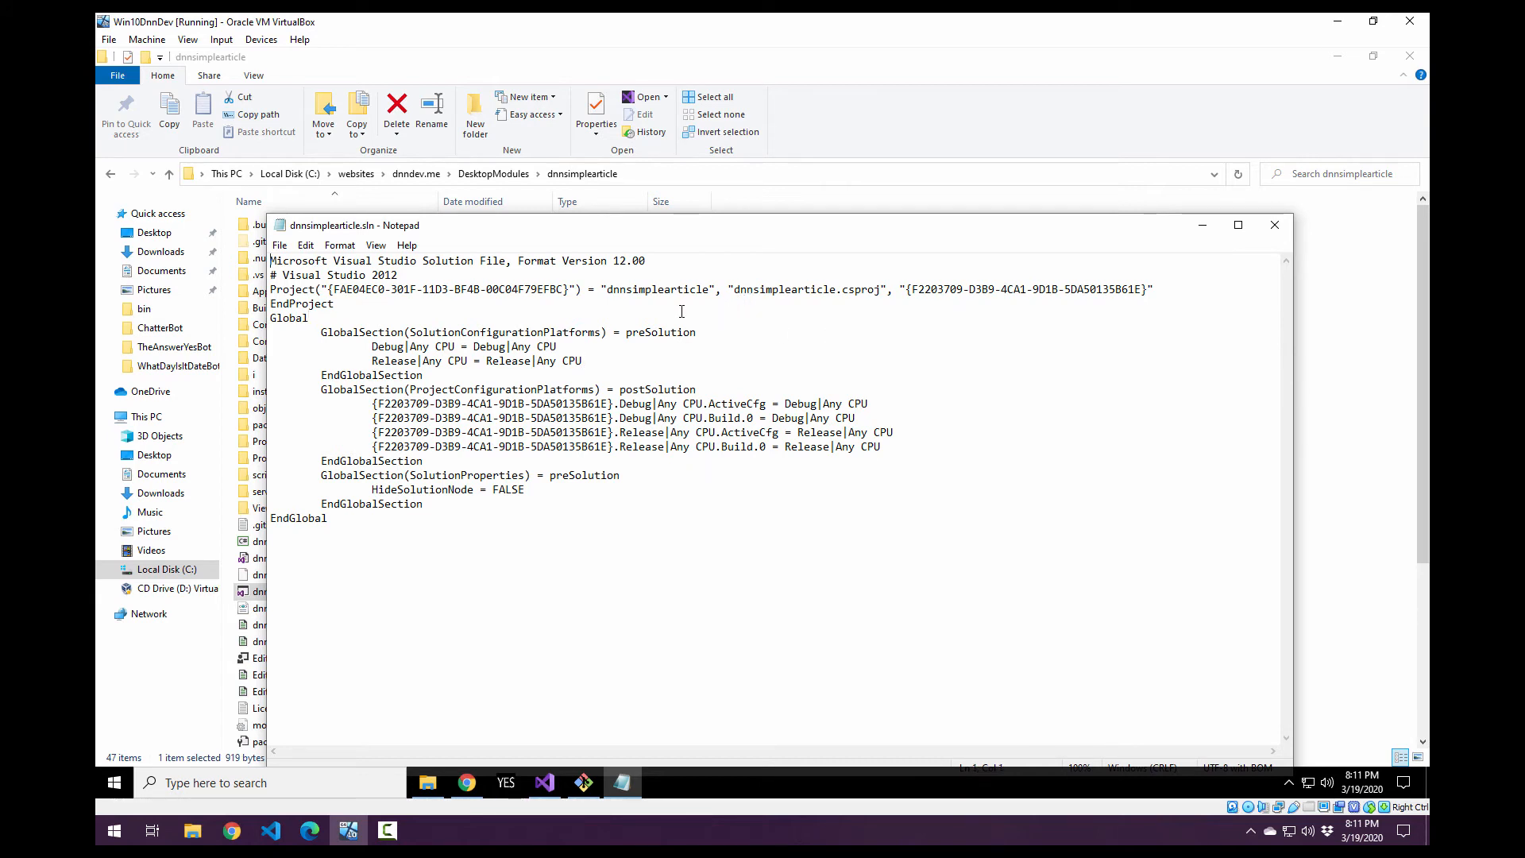
Search the solution file for dnnsim, go on to the next match, and close the search.
key("ctrl+f")
type("dnnsim")
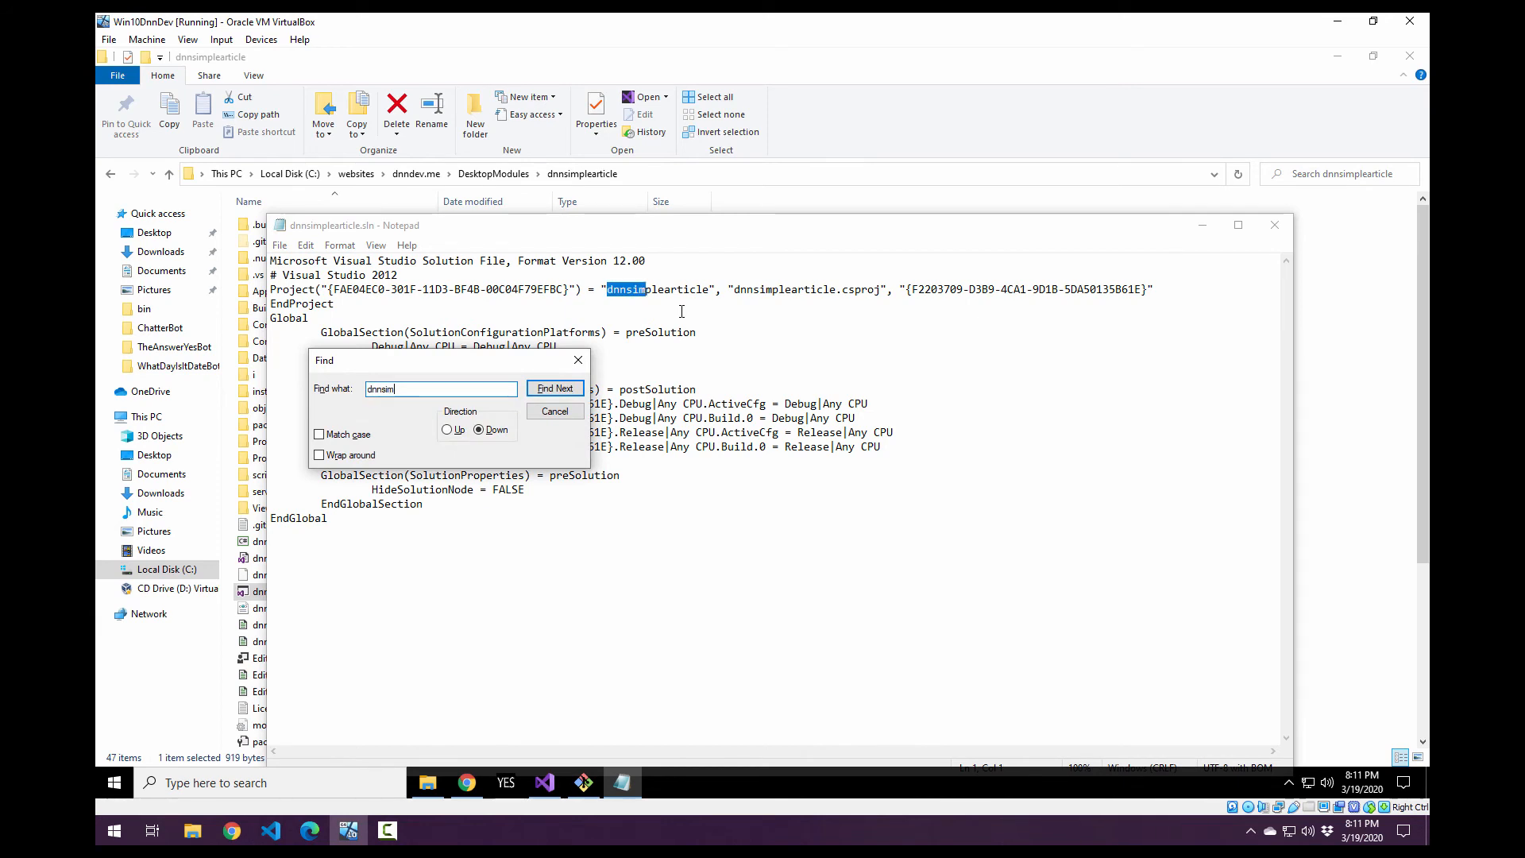
key("Return")
key("Return")
key("Escape")
key("Escape")
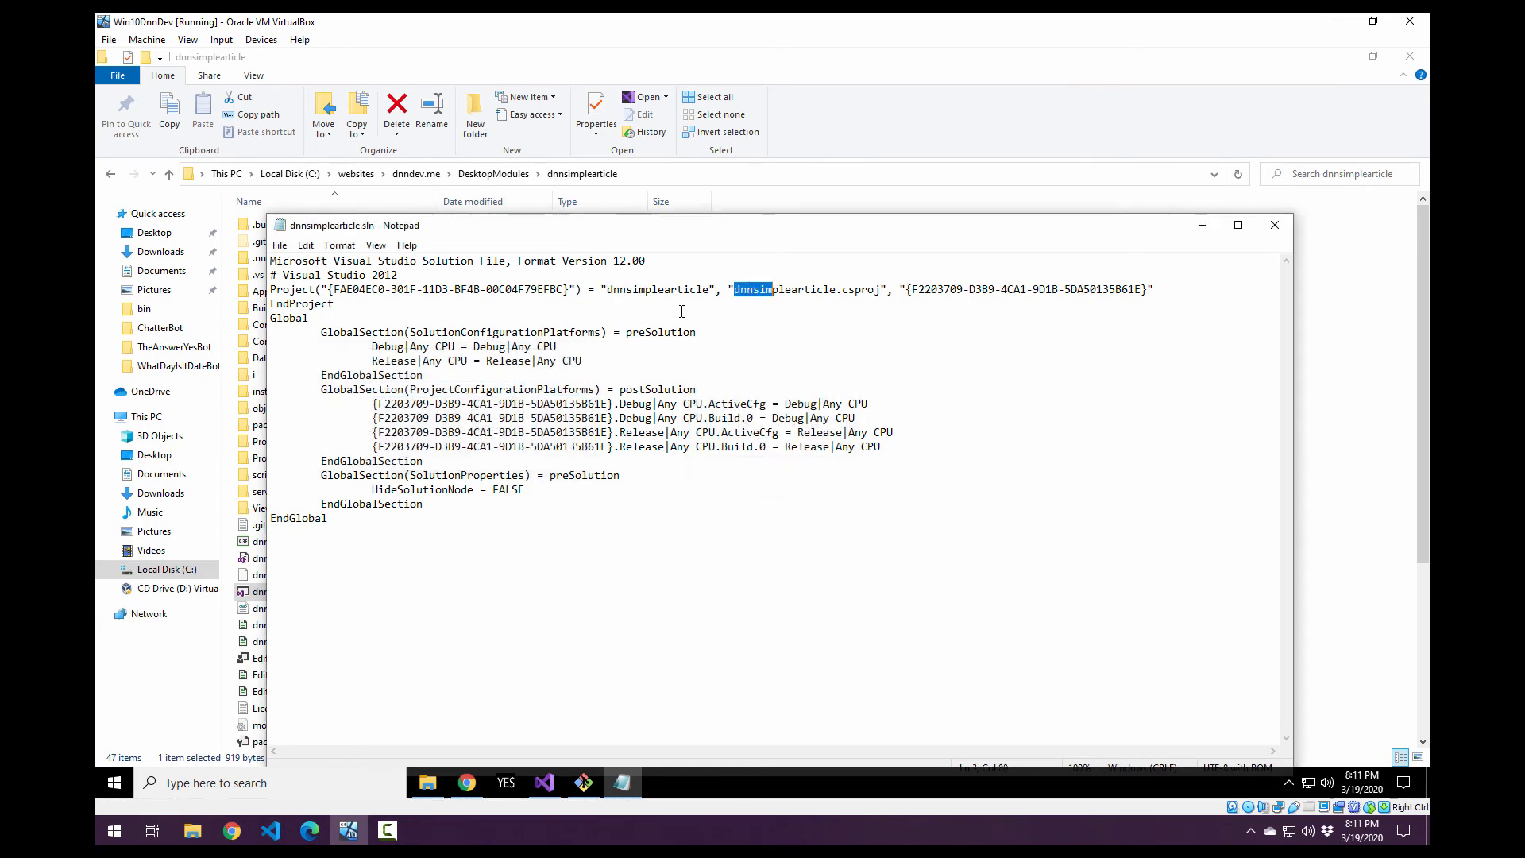
type("dnn")
key("ctrl+z")
key("ctrl+z")
key("BackSpace")
key("BackSpace")
key("ctrl+z")
key("ctrl+z")
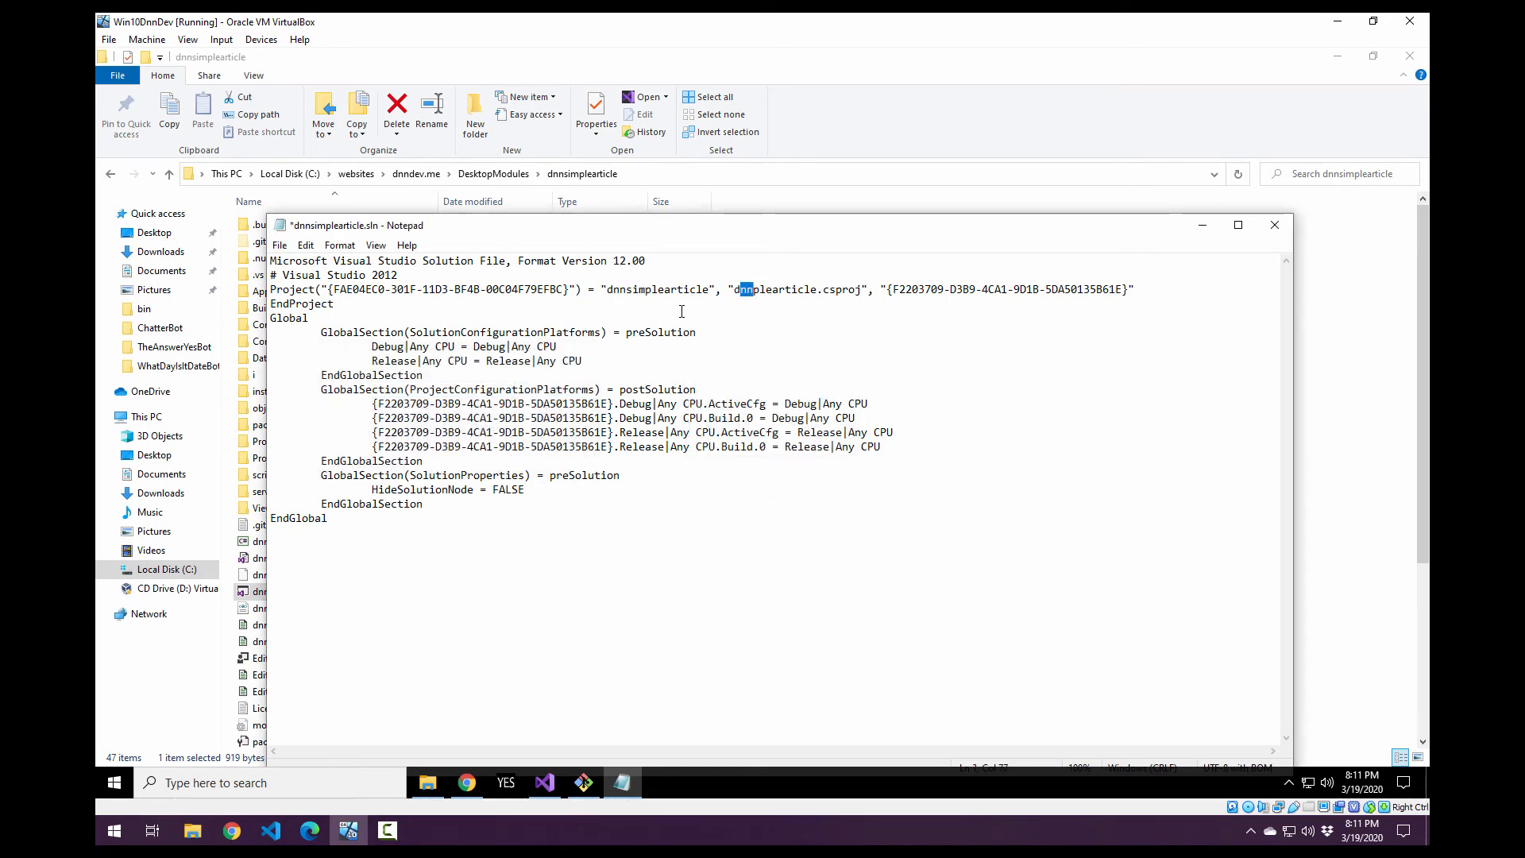
key("ctrl+z")
Search the solution file for dnn, and close the file without saving the accidental changes.
key("ctrl+f")
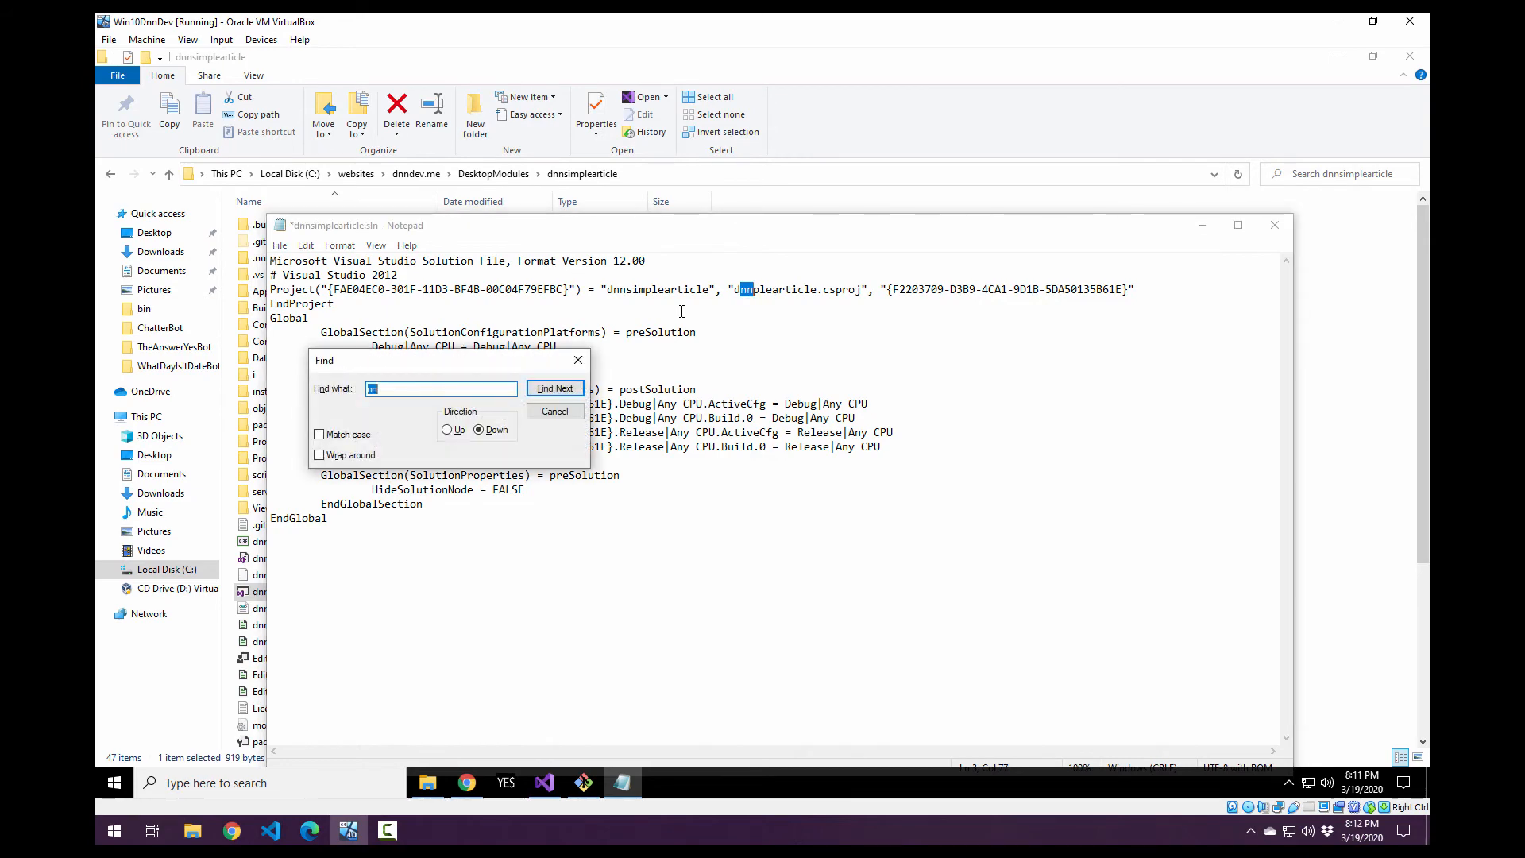
type("dnn")
key("Return")
key("Return")
key("Escape")
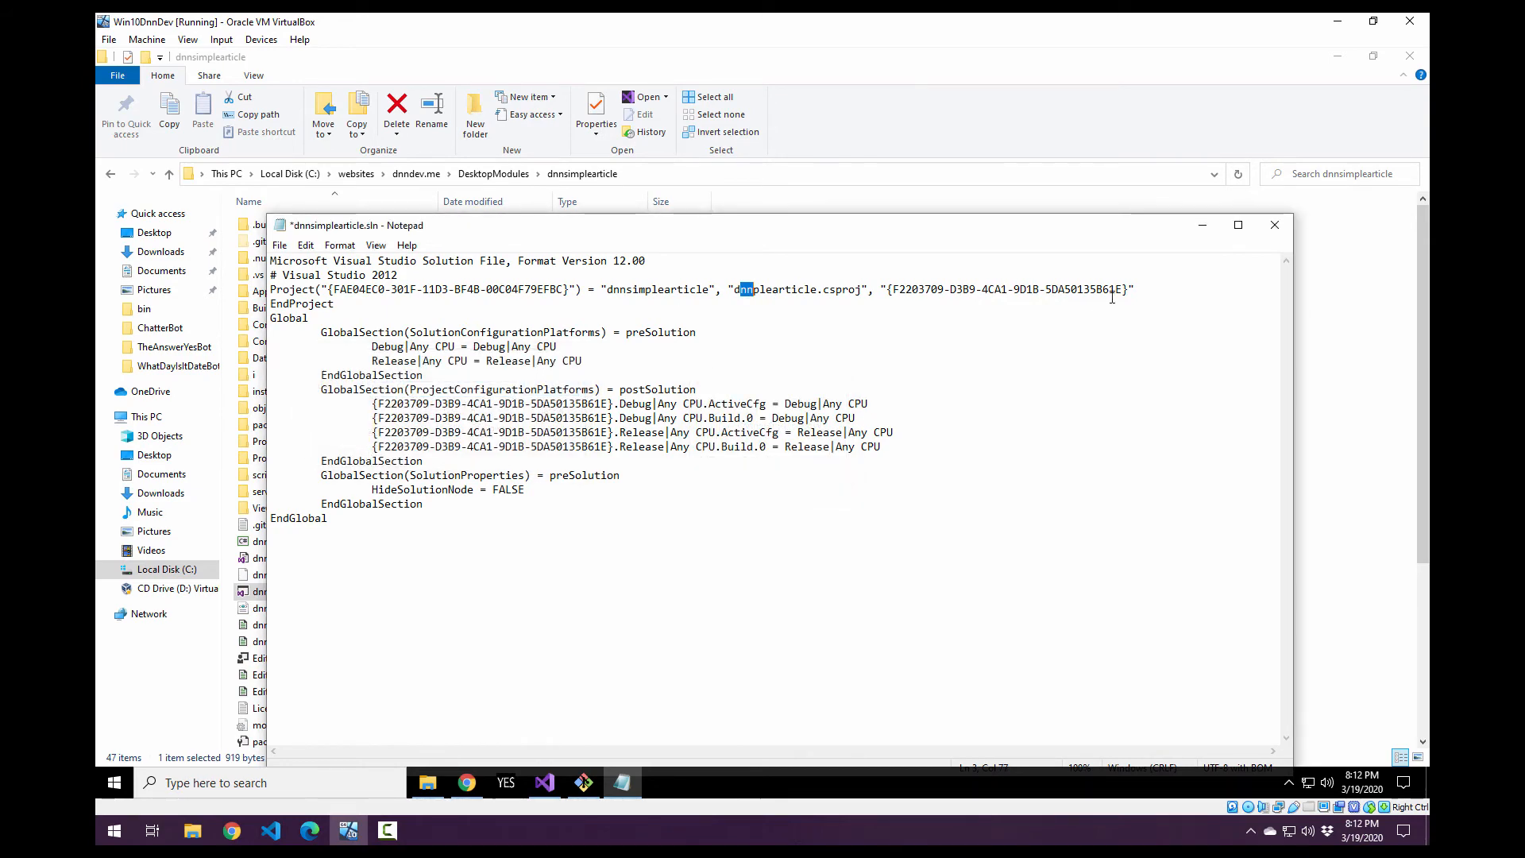
left_click(1275, 224)
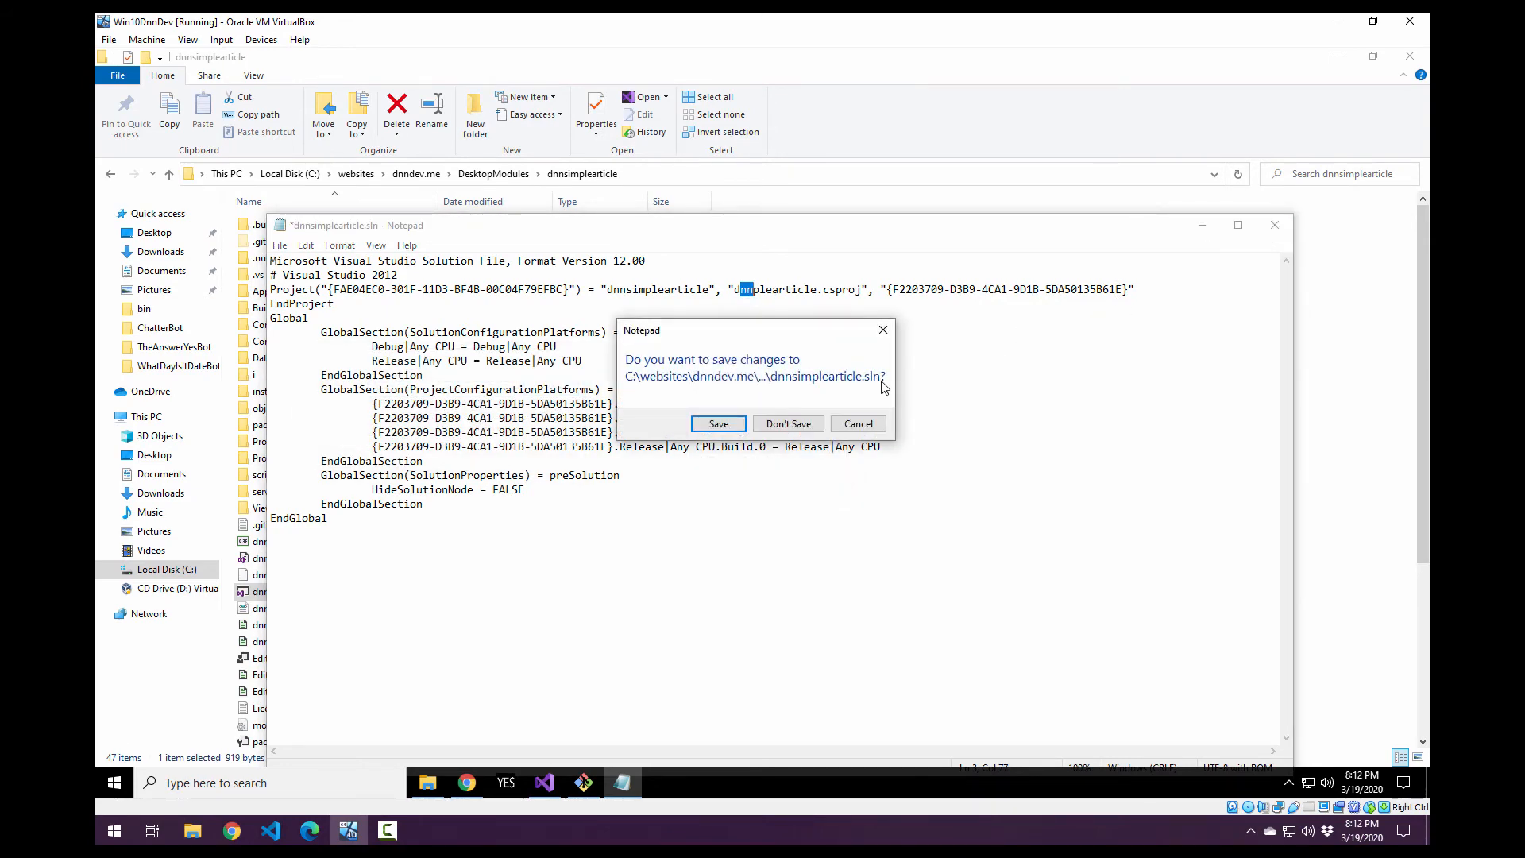
left_click(791, 427)
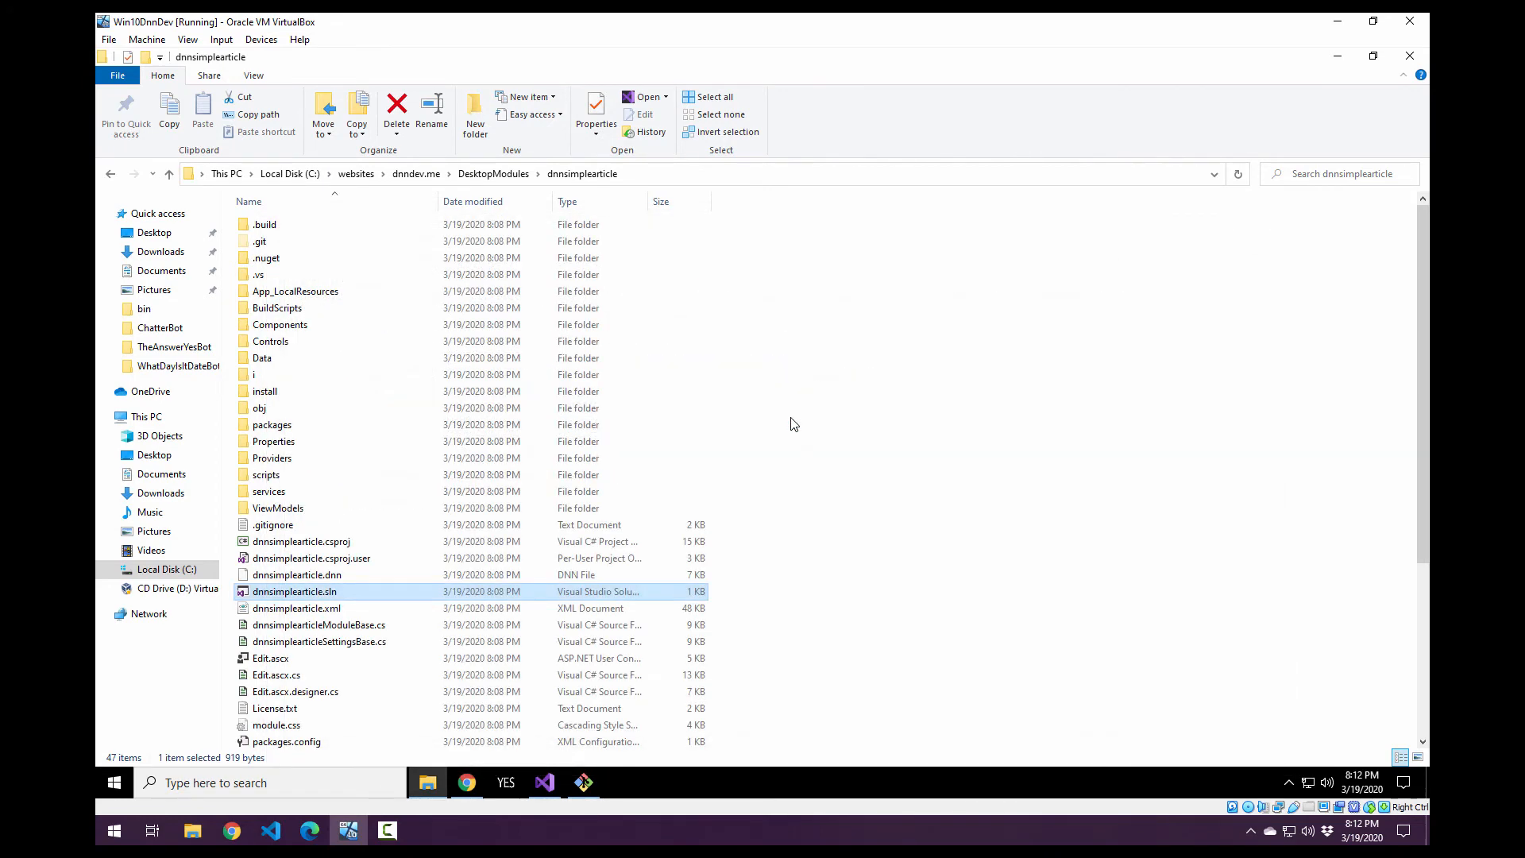
Check the dnnsimplearticle subfolder inside .vs, and look through the module folder's files for one storing the web server setting.
left_click(866, 482)
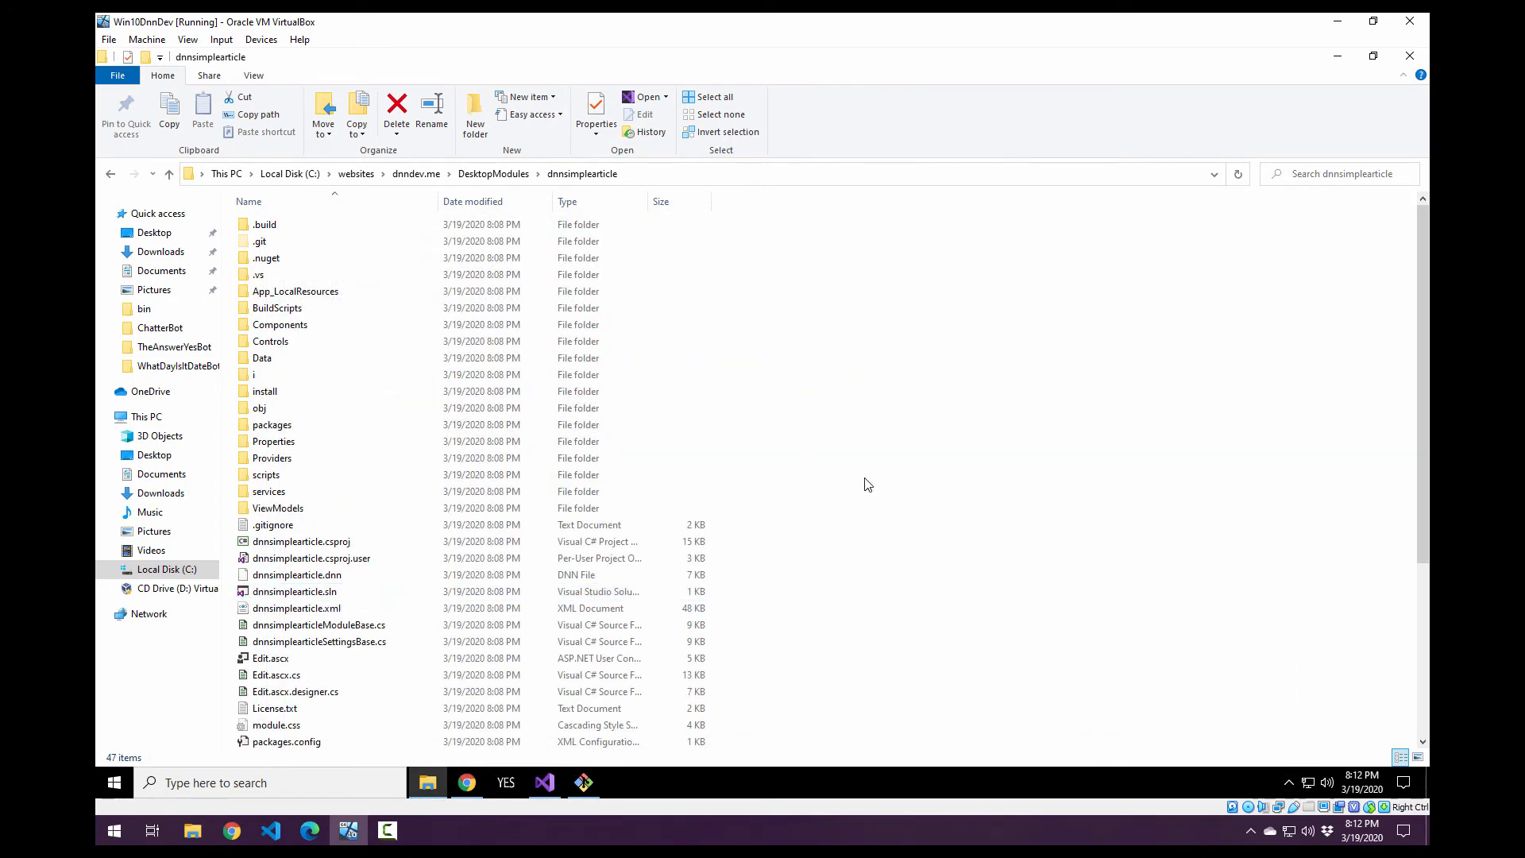
double_click(266, 276)
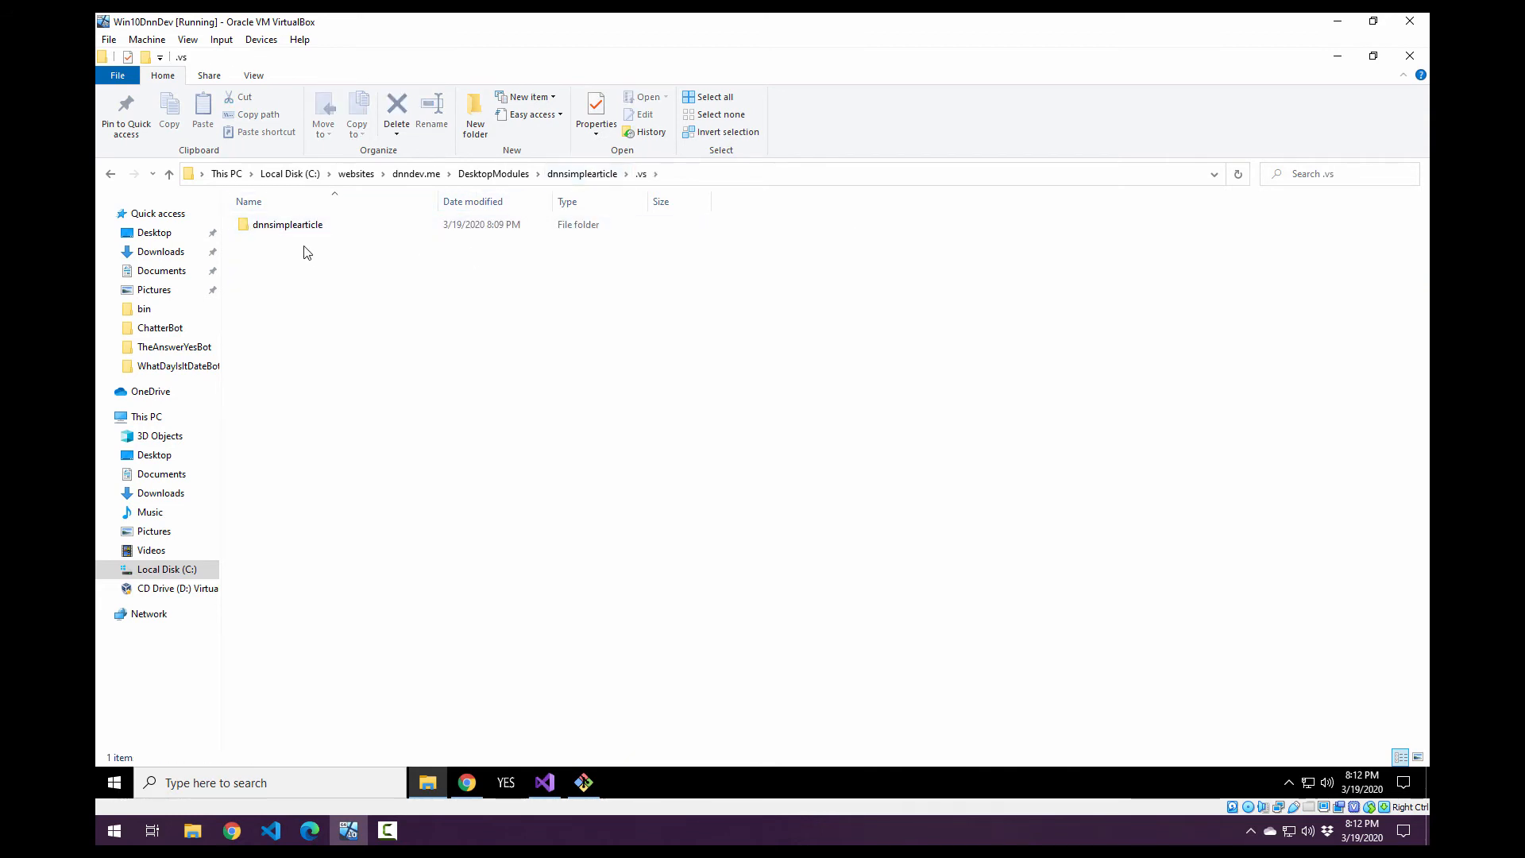
double_click(303, 227)
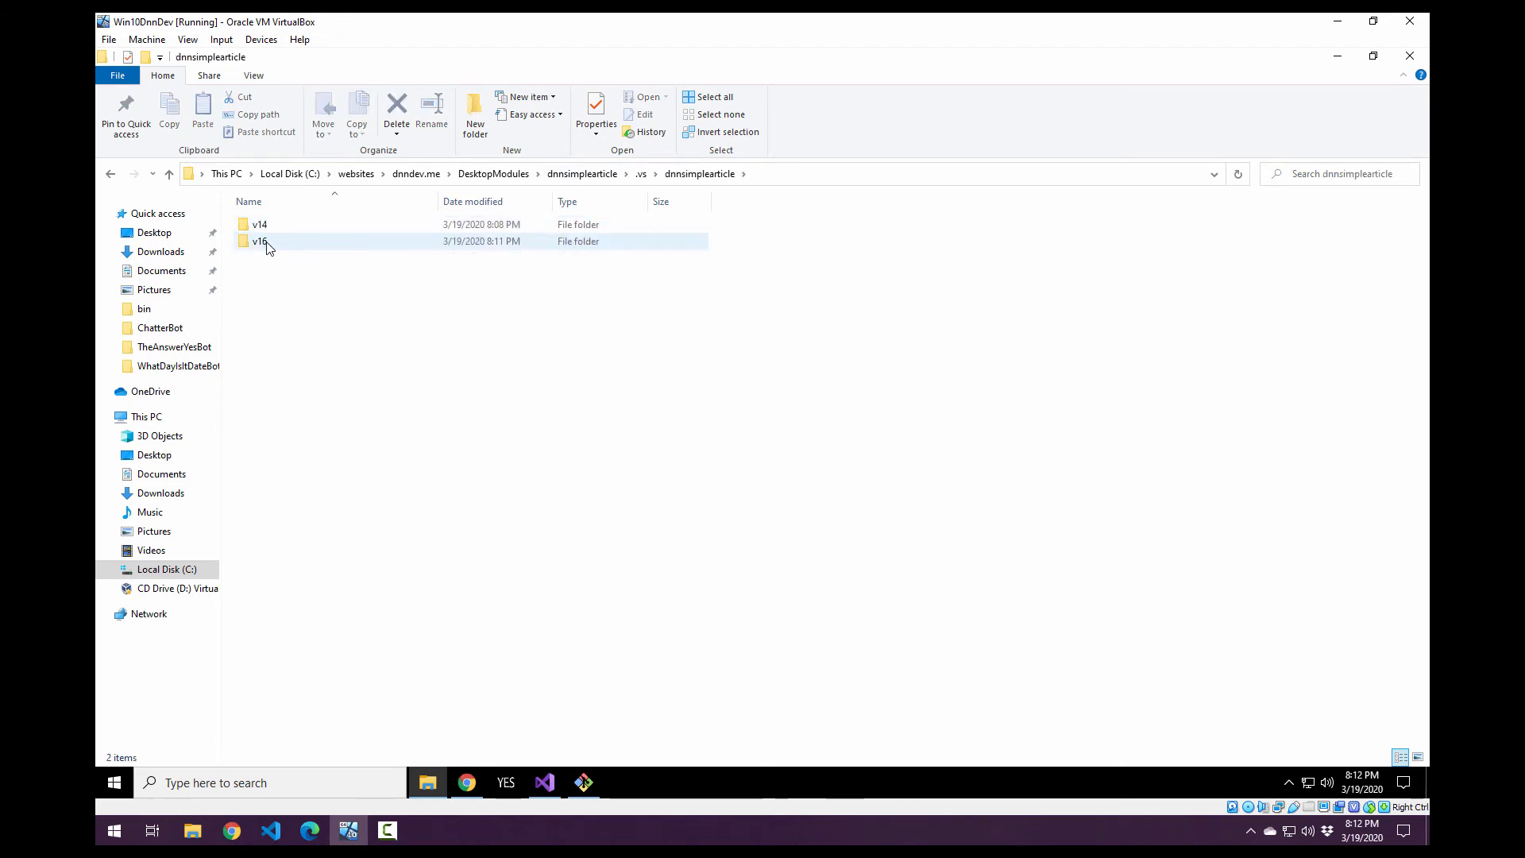
left_click(583, 173)
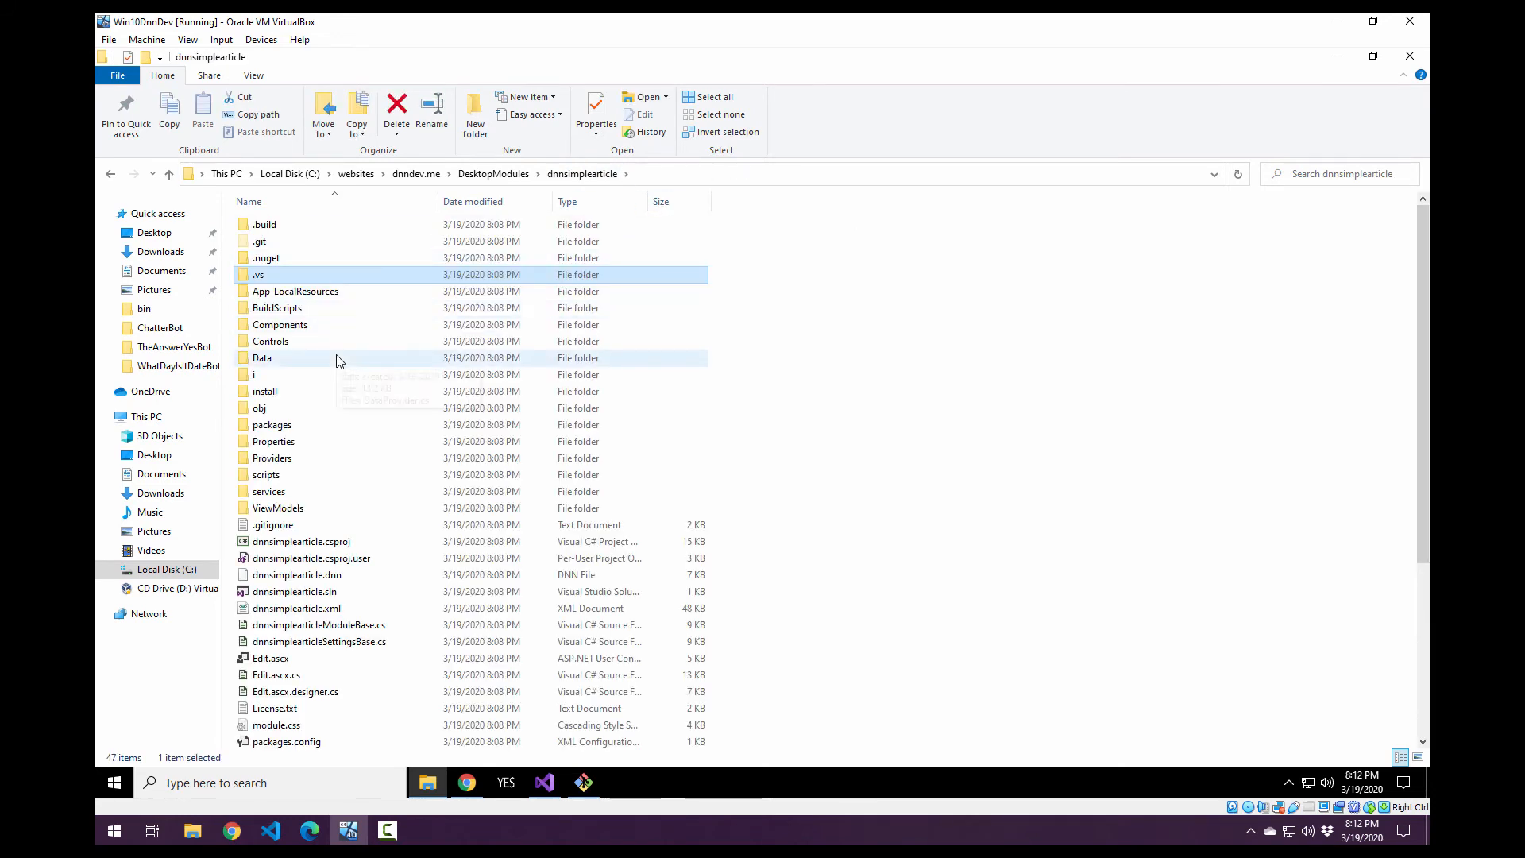
scroll(339, 361, "down", 5)
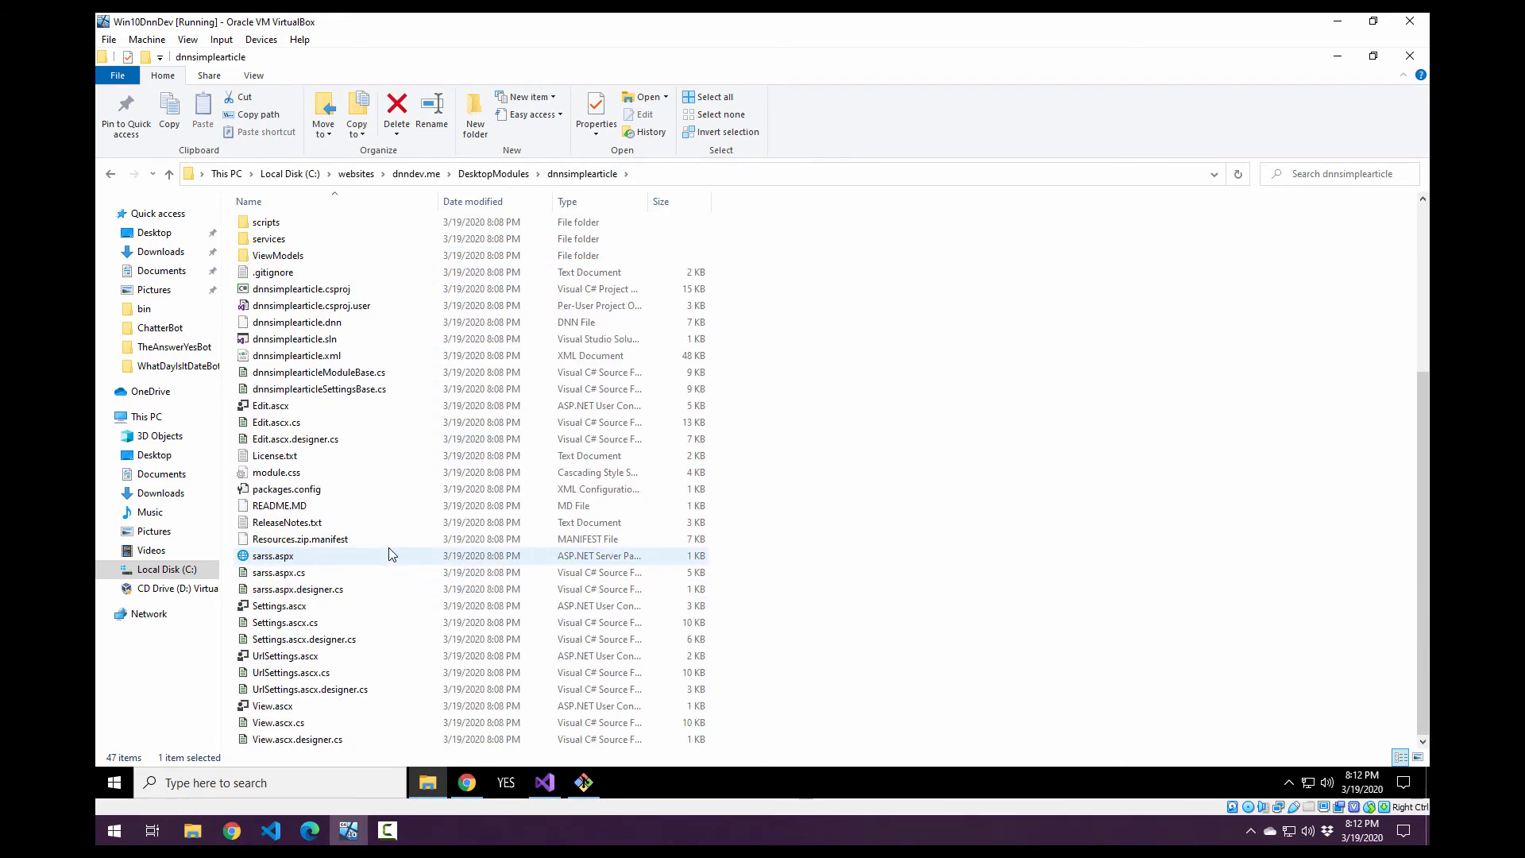
scroll(387, 592, "up", 5)
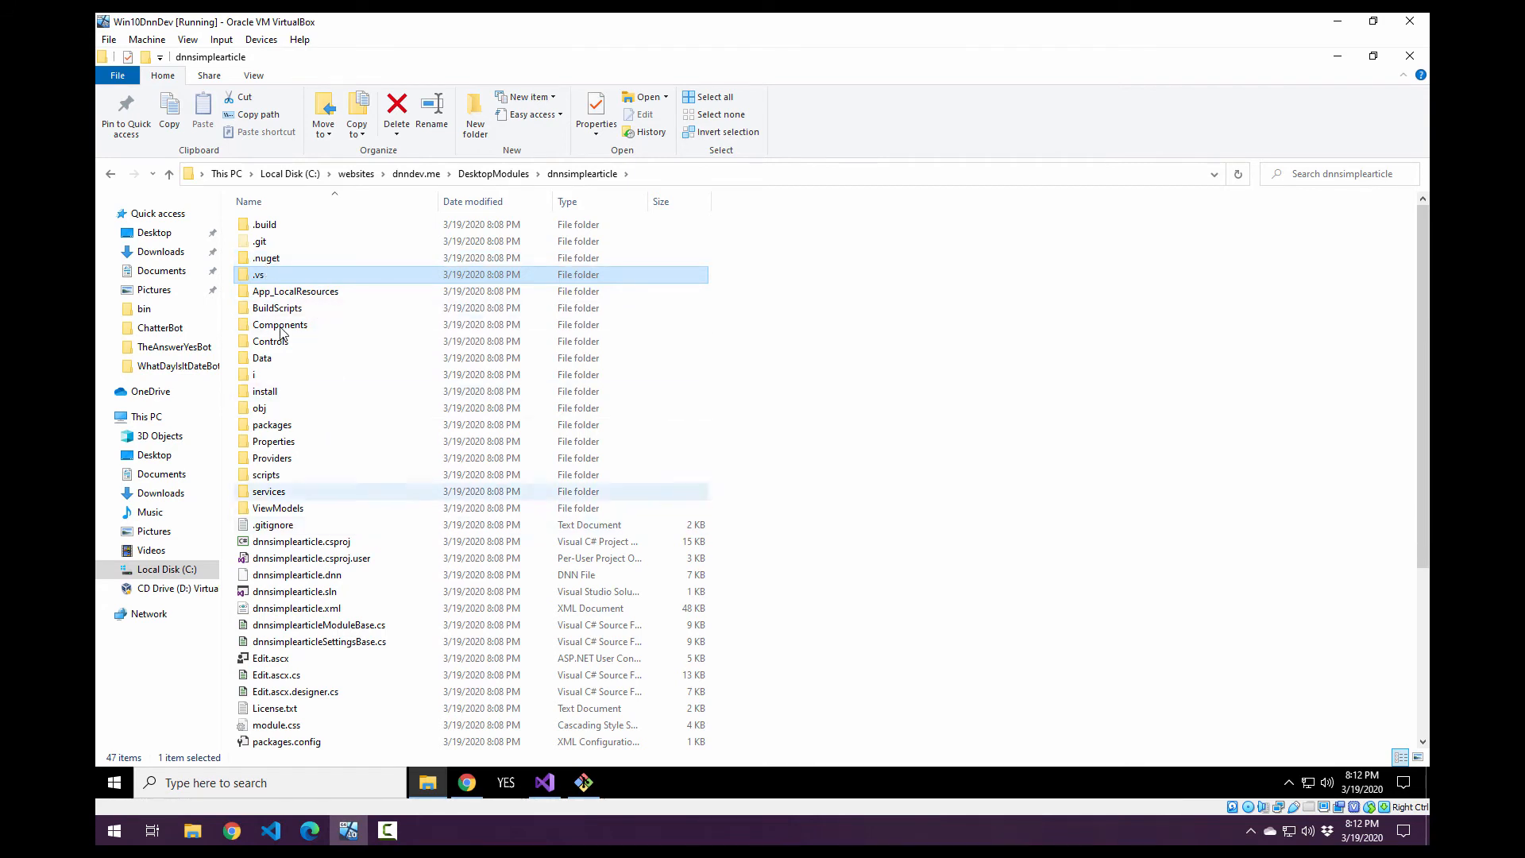
Rename the .vs folder in the module folder to .vssav.
left_click(264, 261)
left_click(262, 277)
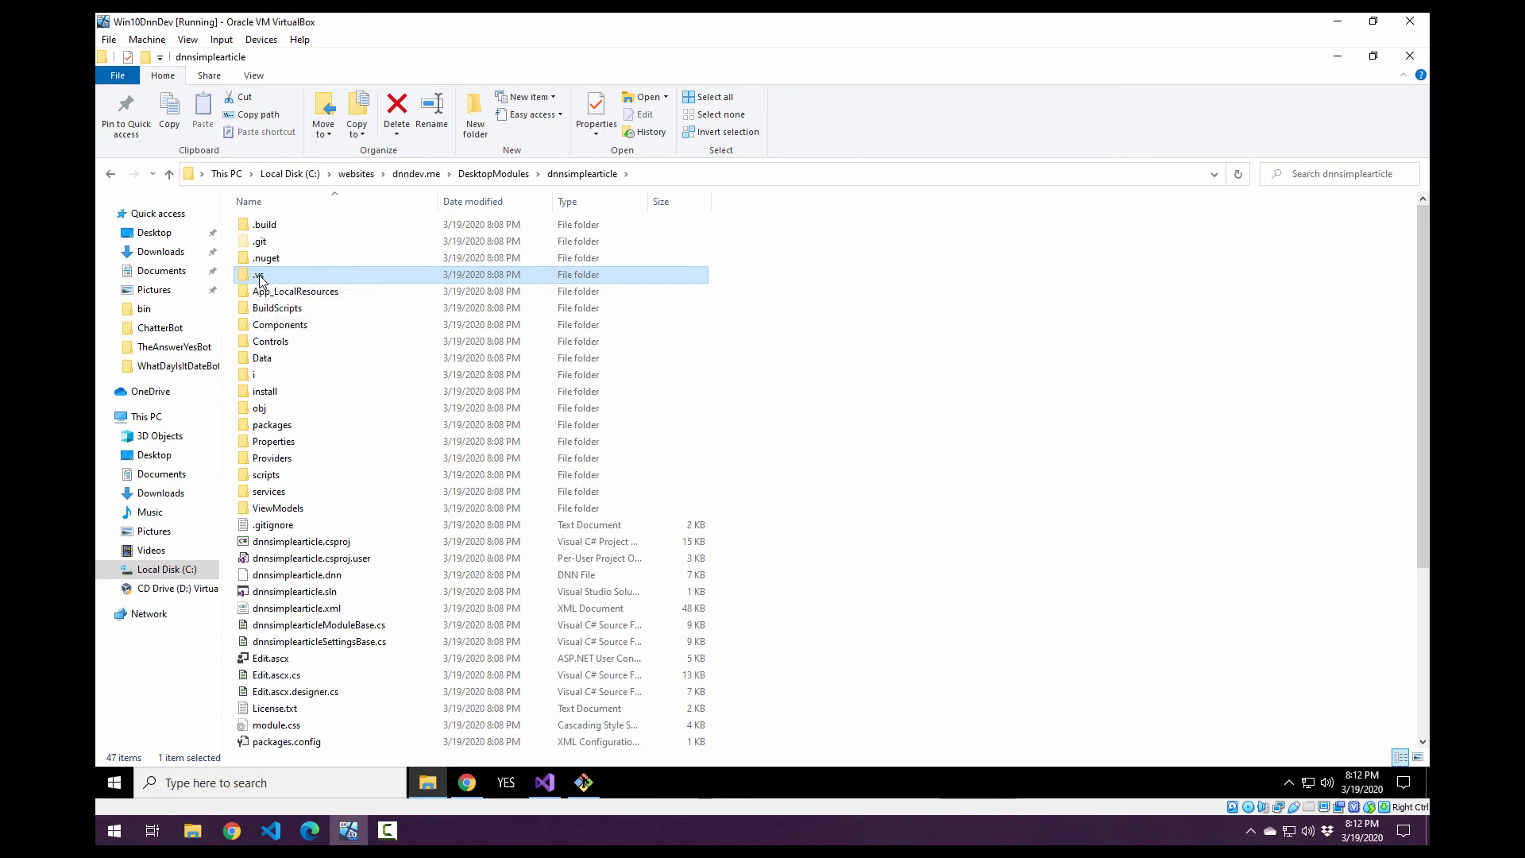
left_click(265, 277)
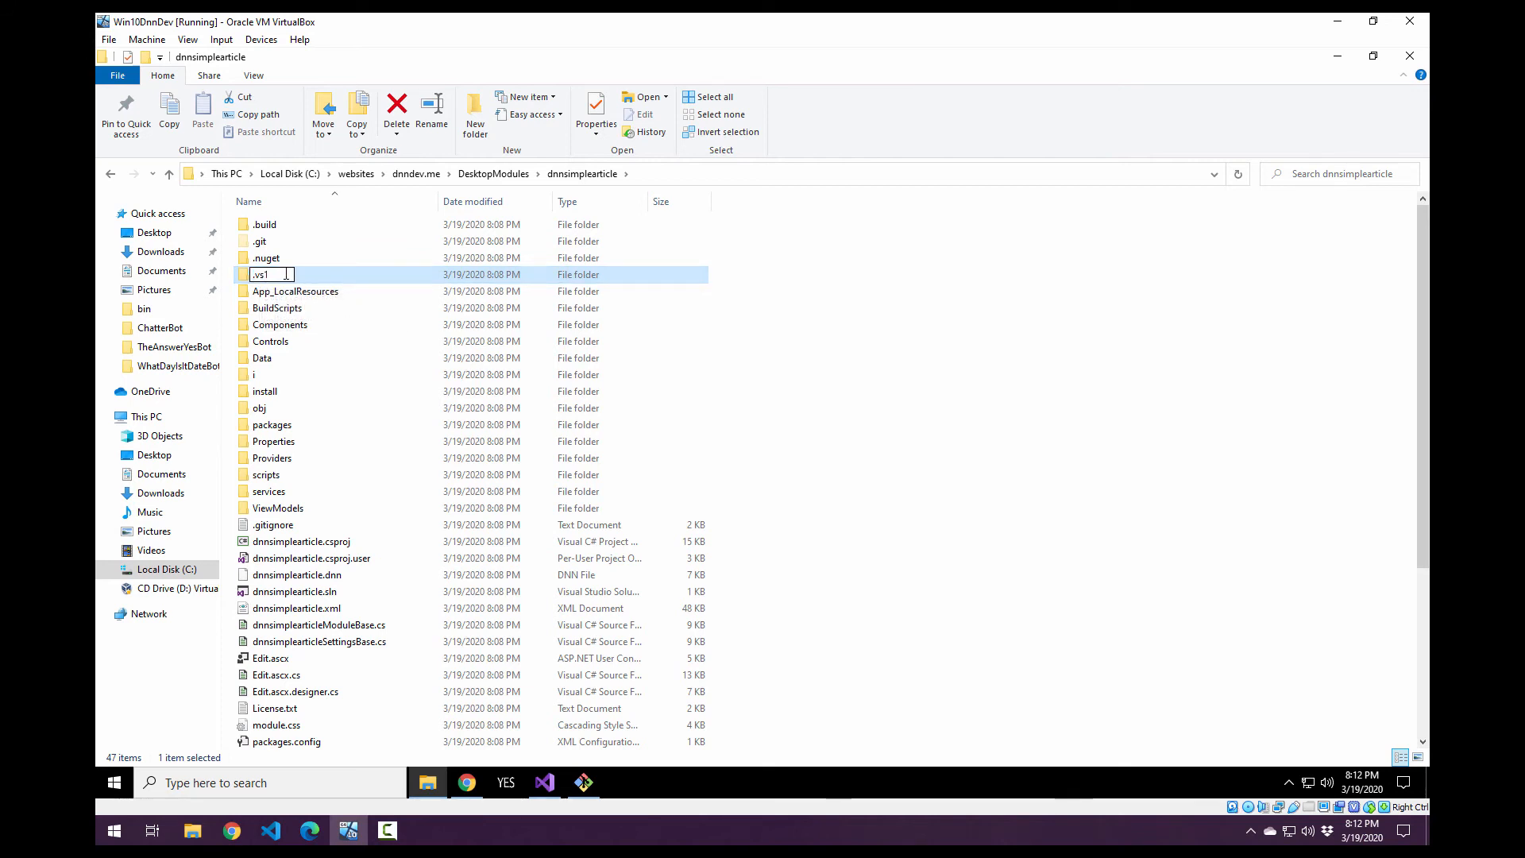
key("Return")
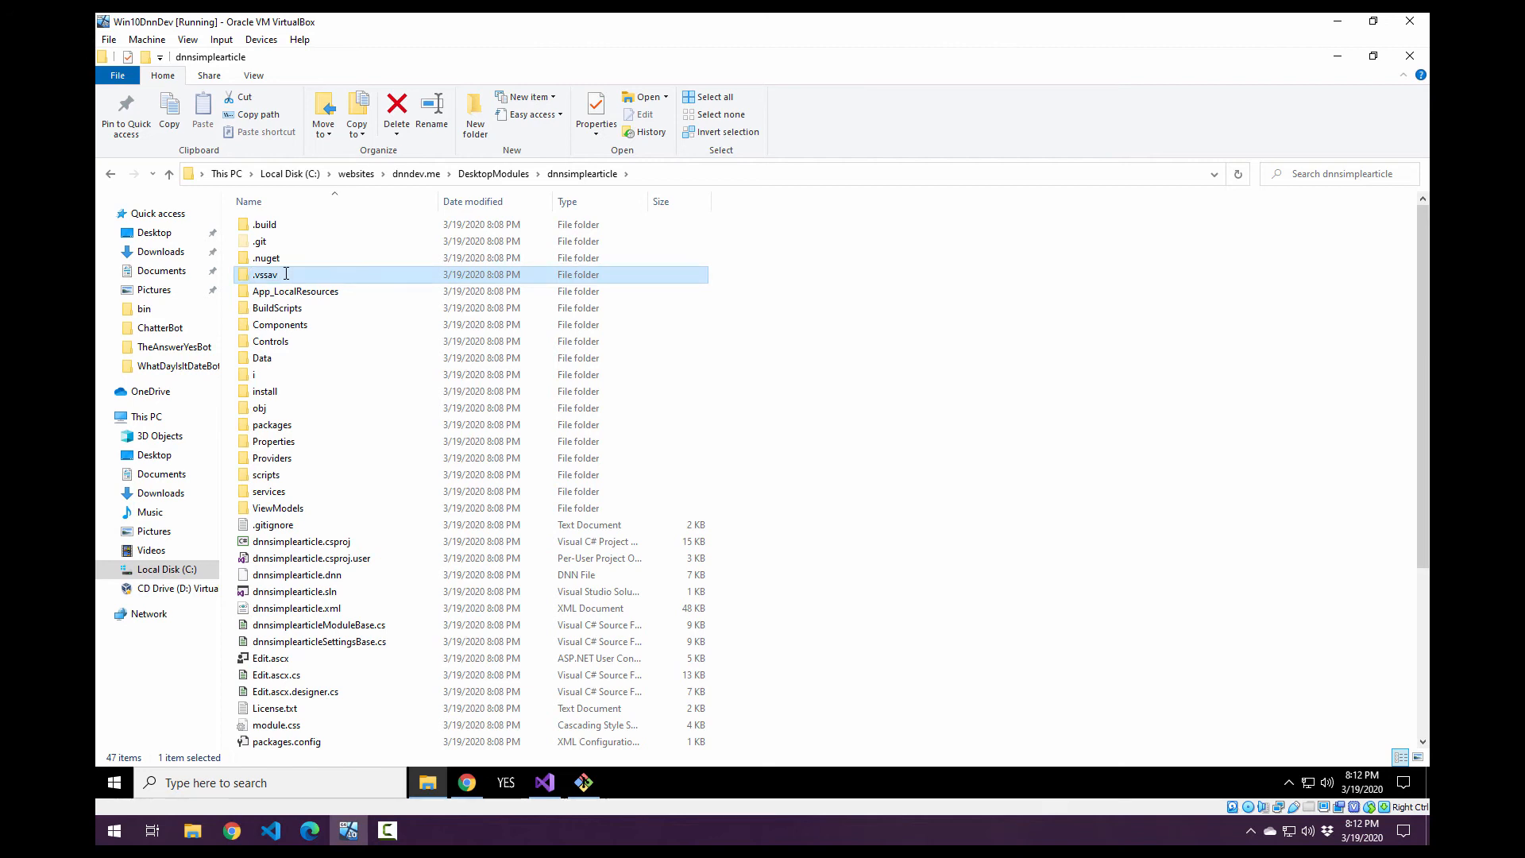
left_click(930, 417)
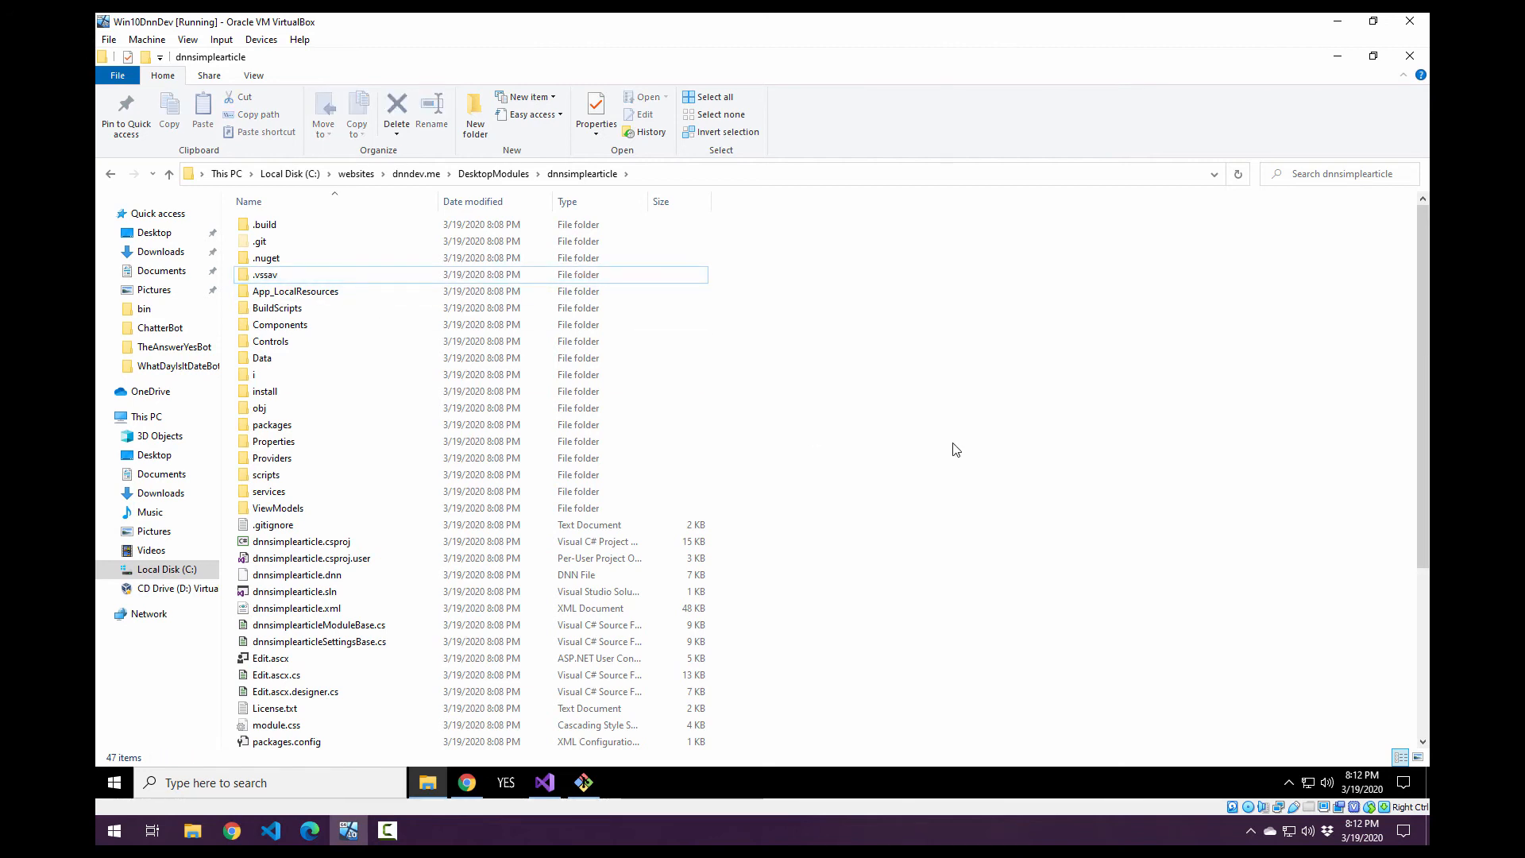
Open dnnsimplearticle.csproj.user in Notepad without making it the default app for .user files.
scroll(955, 449, "down", 4)
right_click(339, 378)
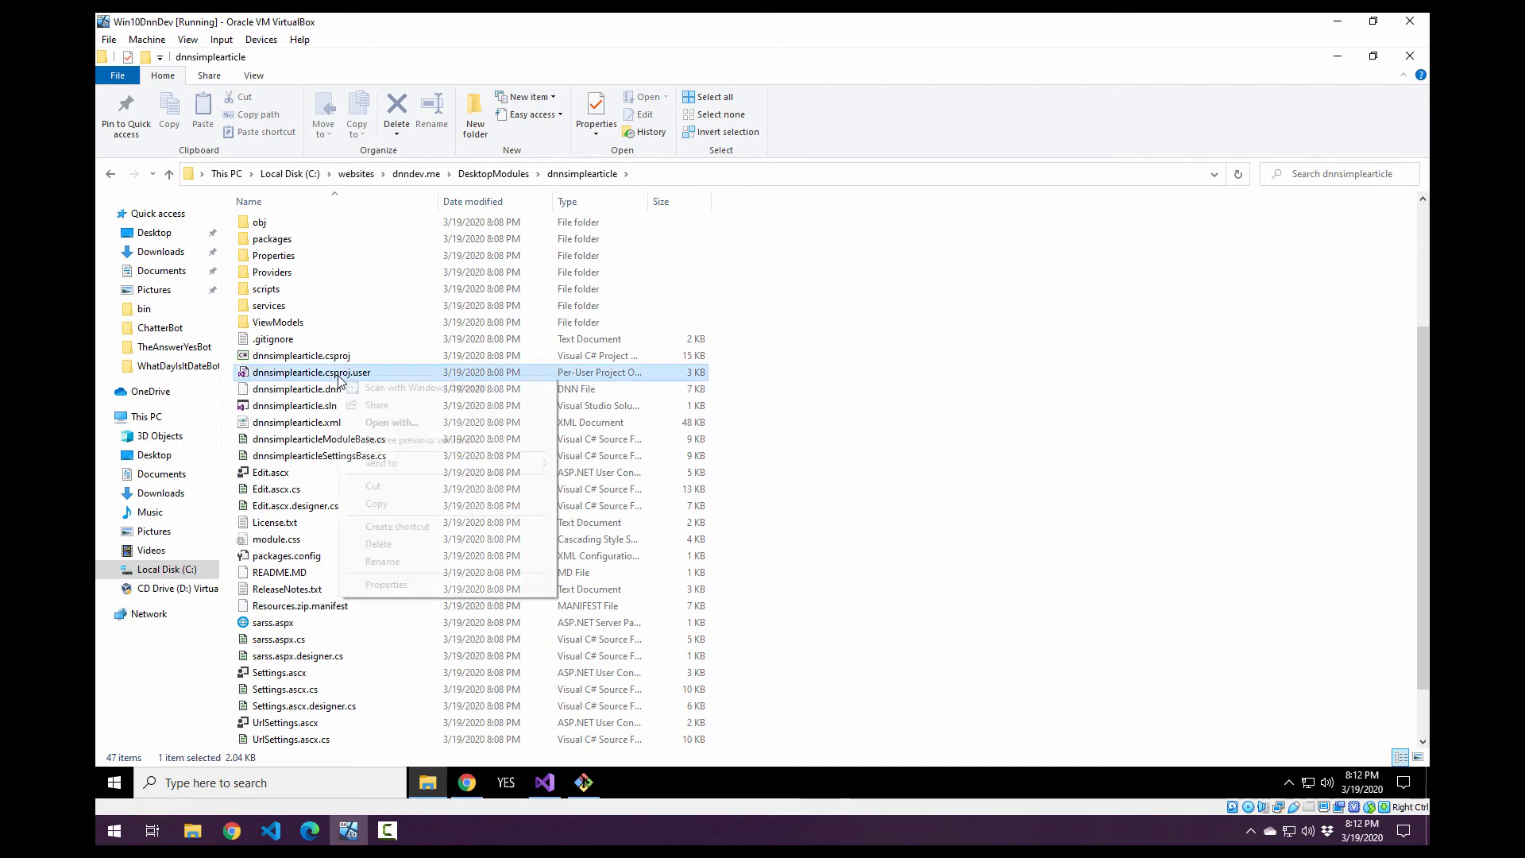
left_click(362, 378)
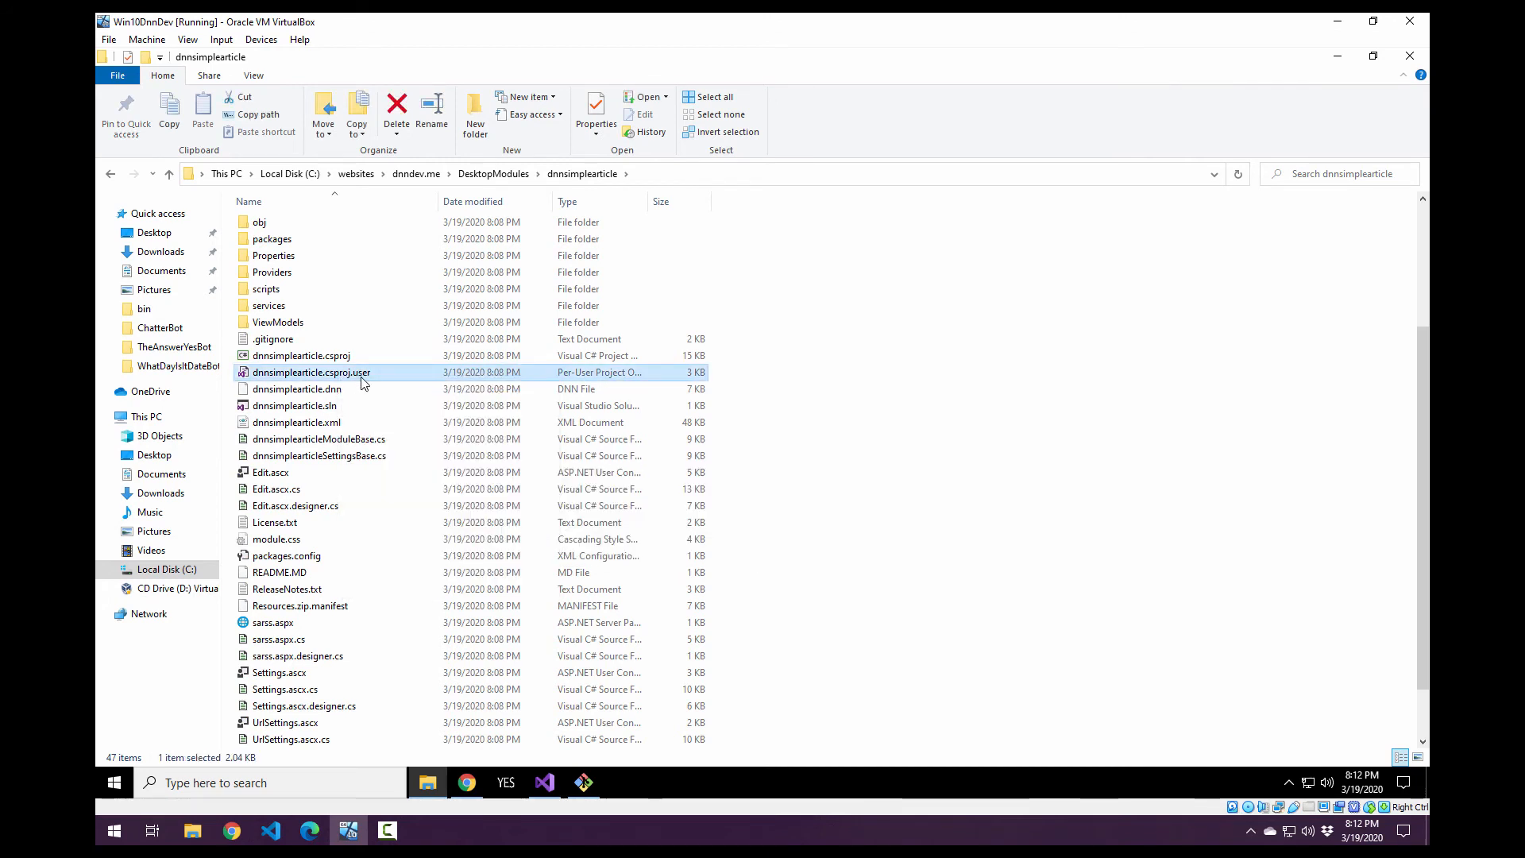
right_click(349, 379)
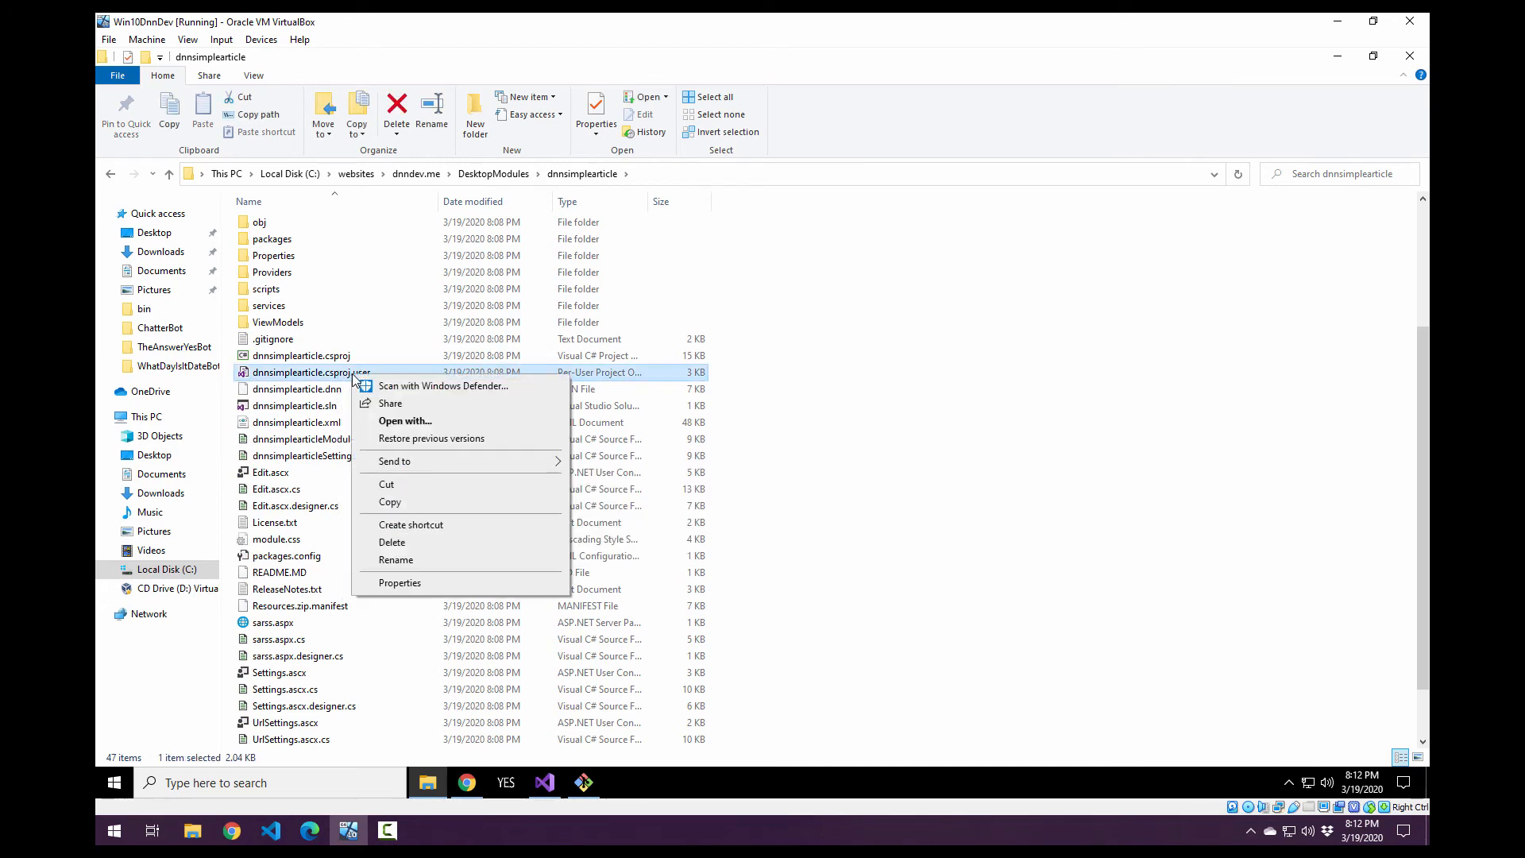
left_click(406, 421)
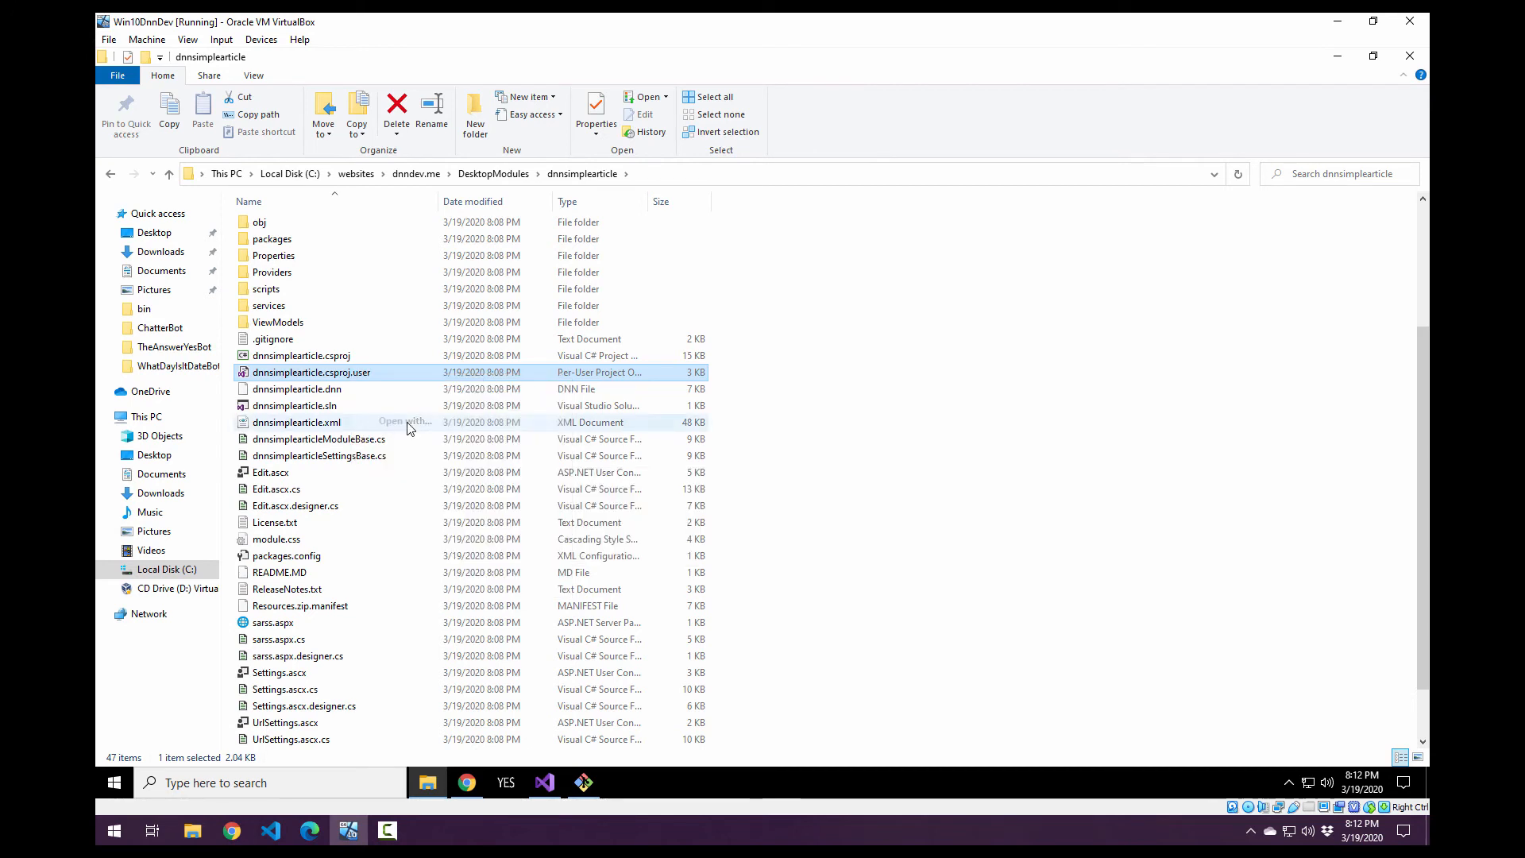
left_click(632, 382)
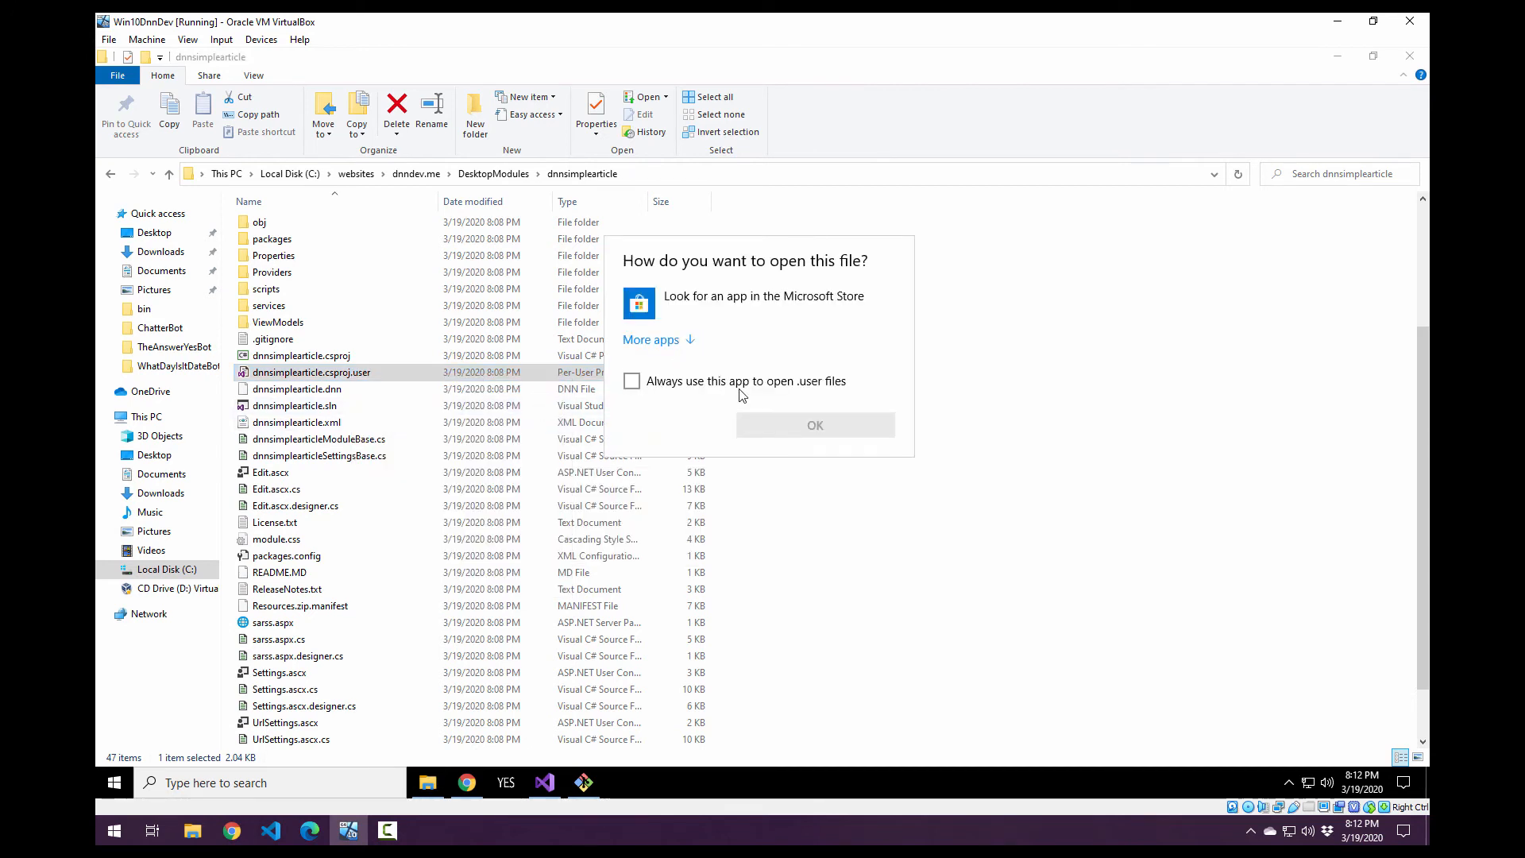
left_click(665, 342)
scroll(715, 374, "down", 2)
left_click(699, 373)
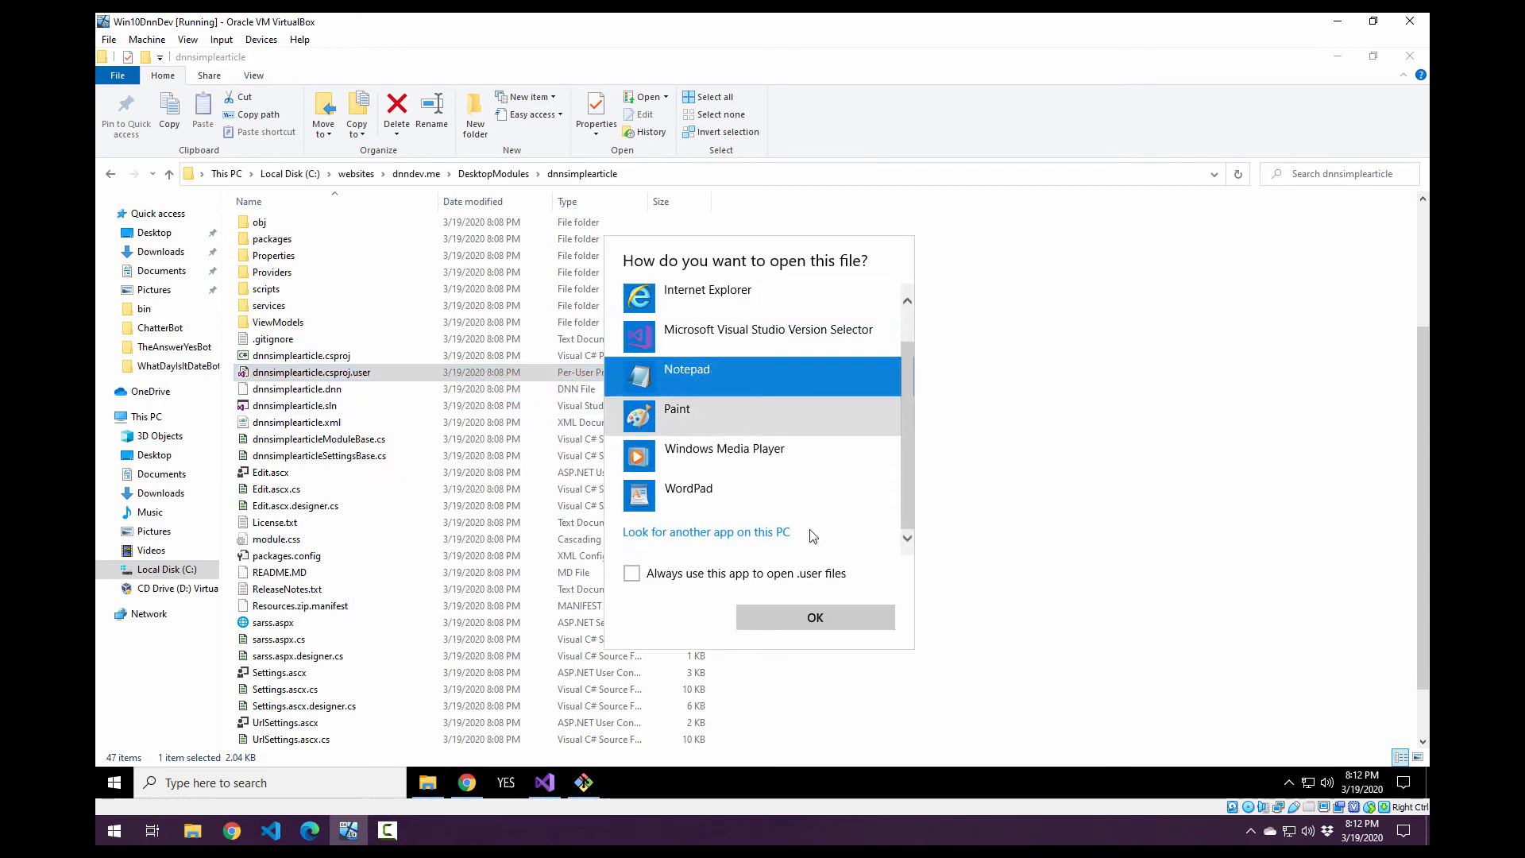
left_click(830, 627)
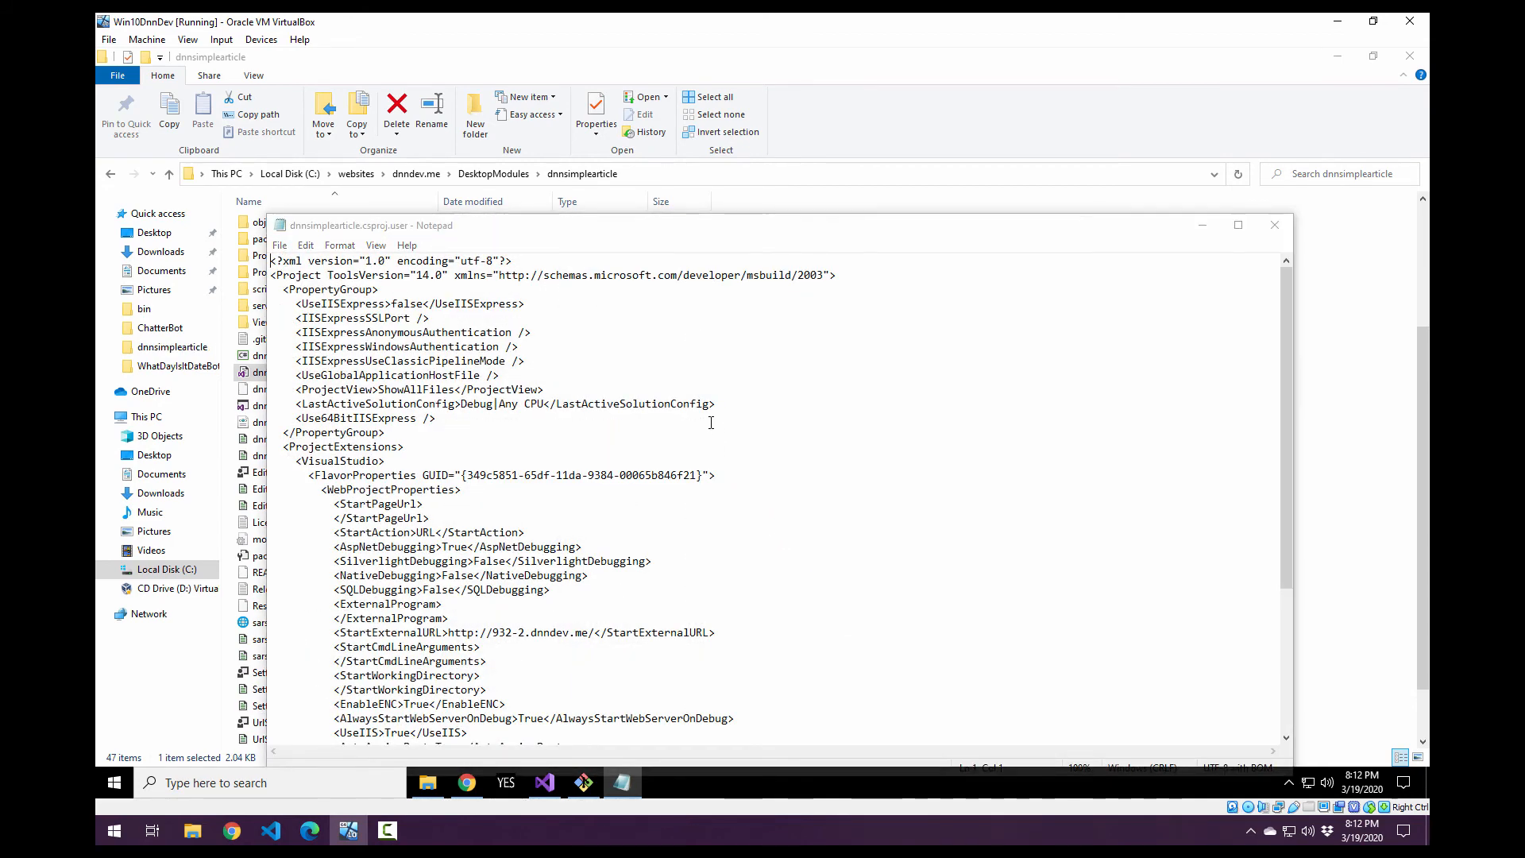
Maximize the file's window and search the text for dnndev.me, closing the search at the first match.
key("ctrl+f")
type("dnndev")
key("Escape")
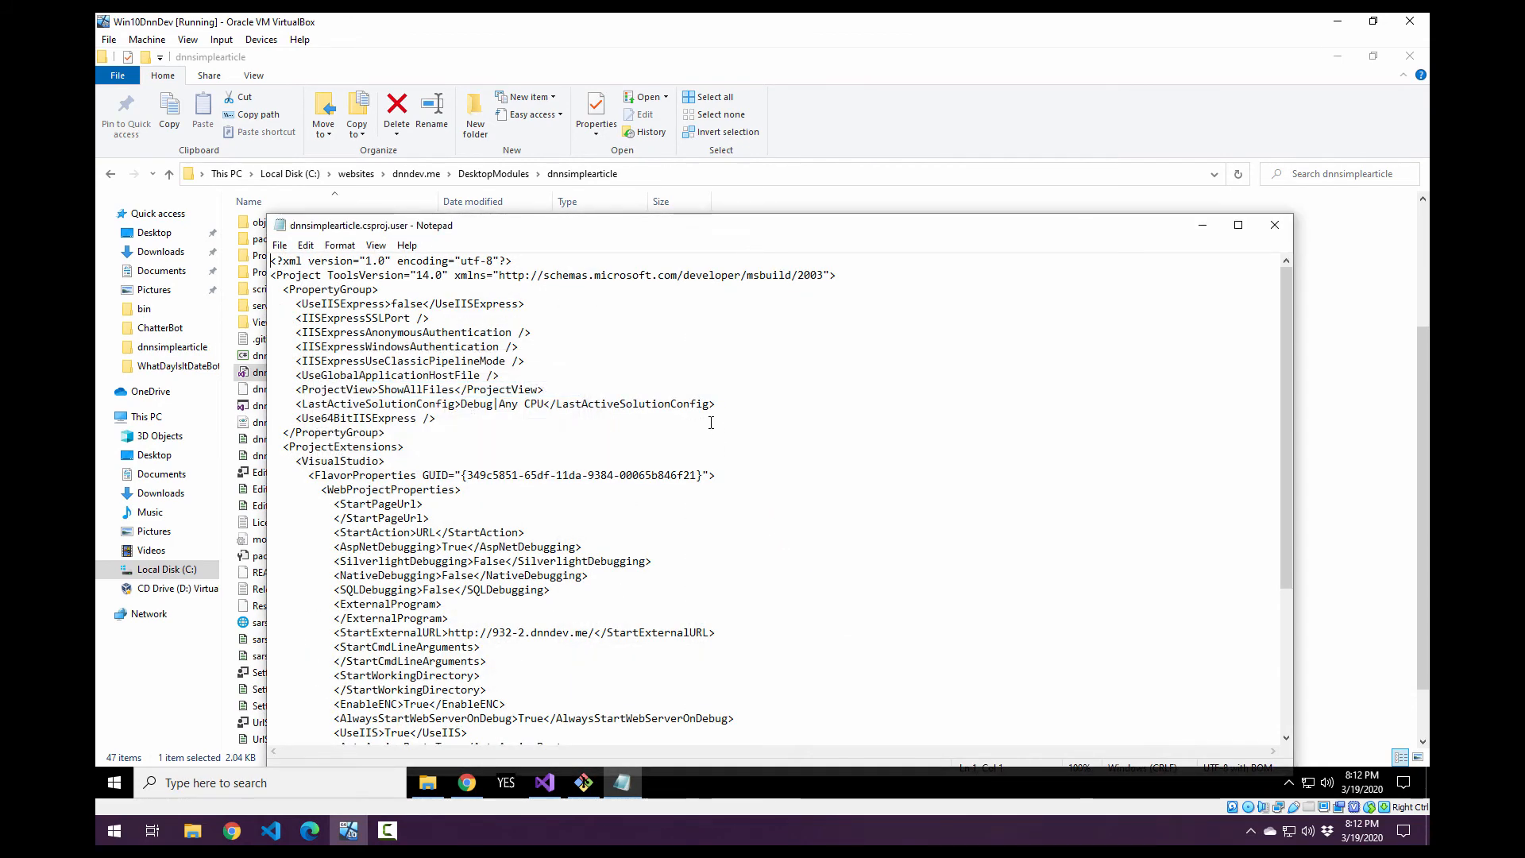
double_click(595, 227)
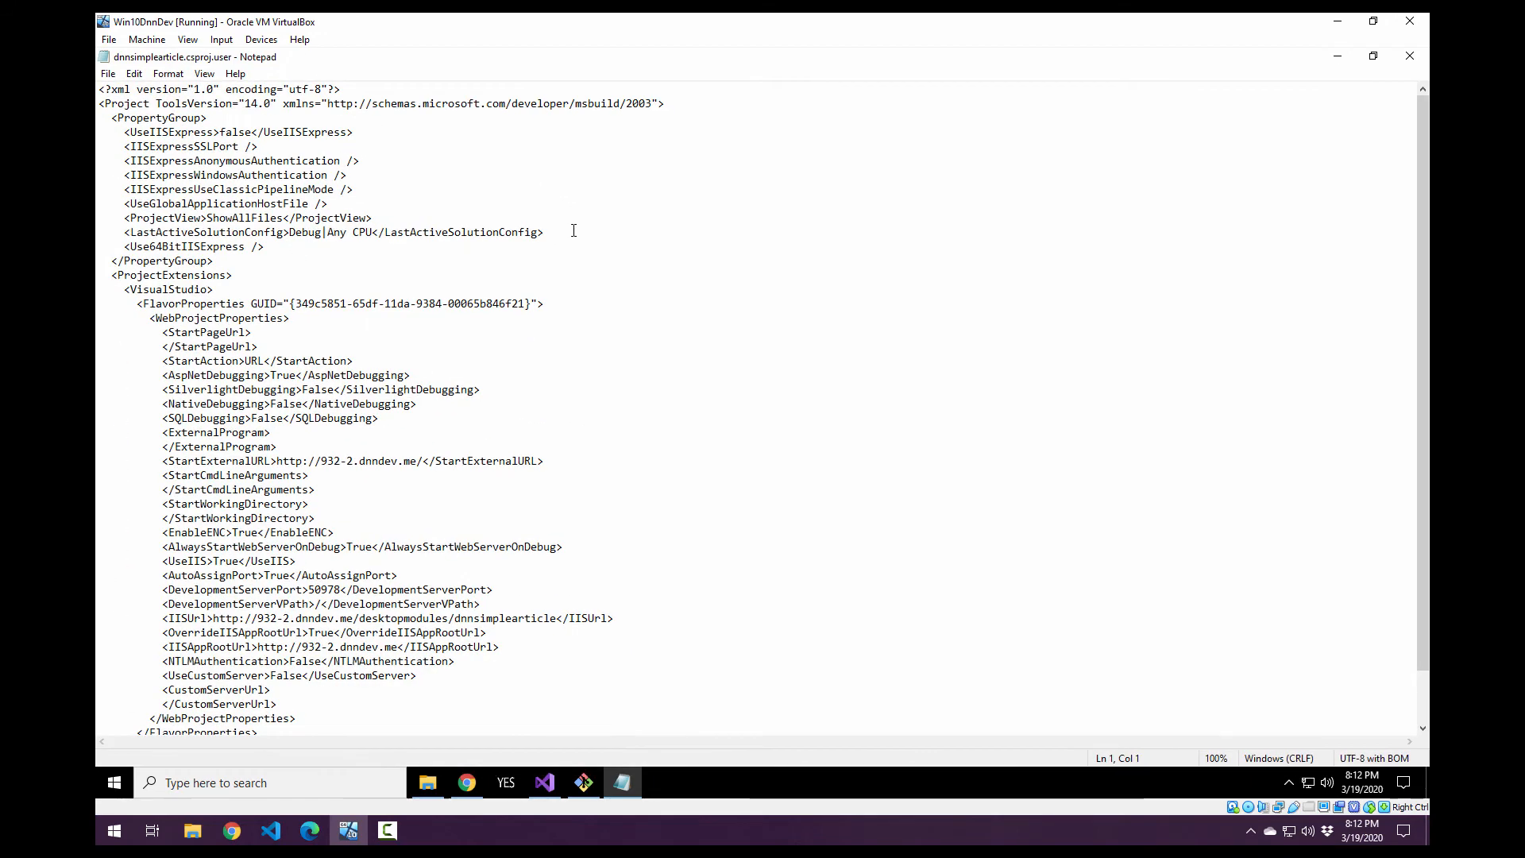
key("ctrl+f")
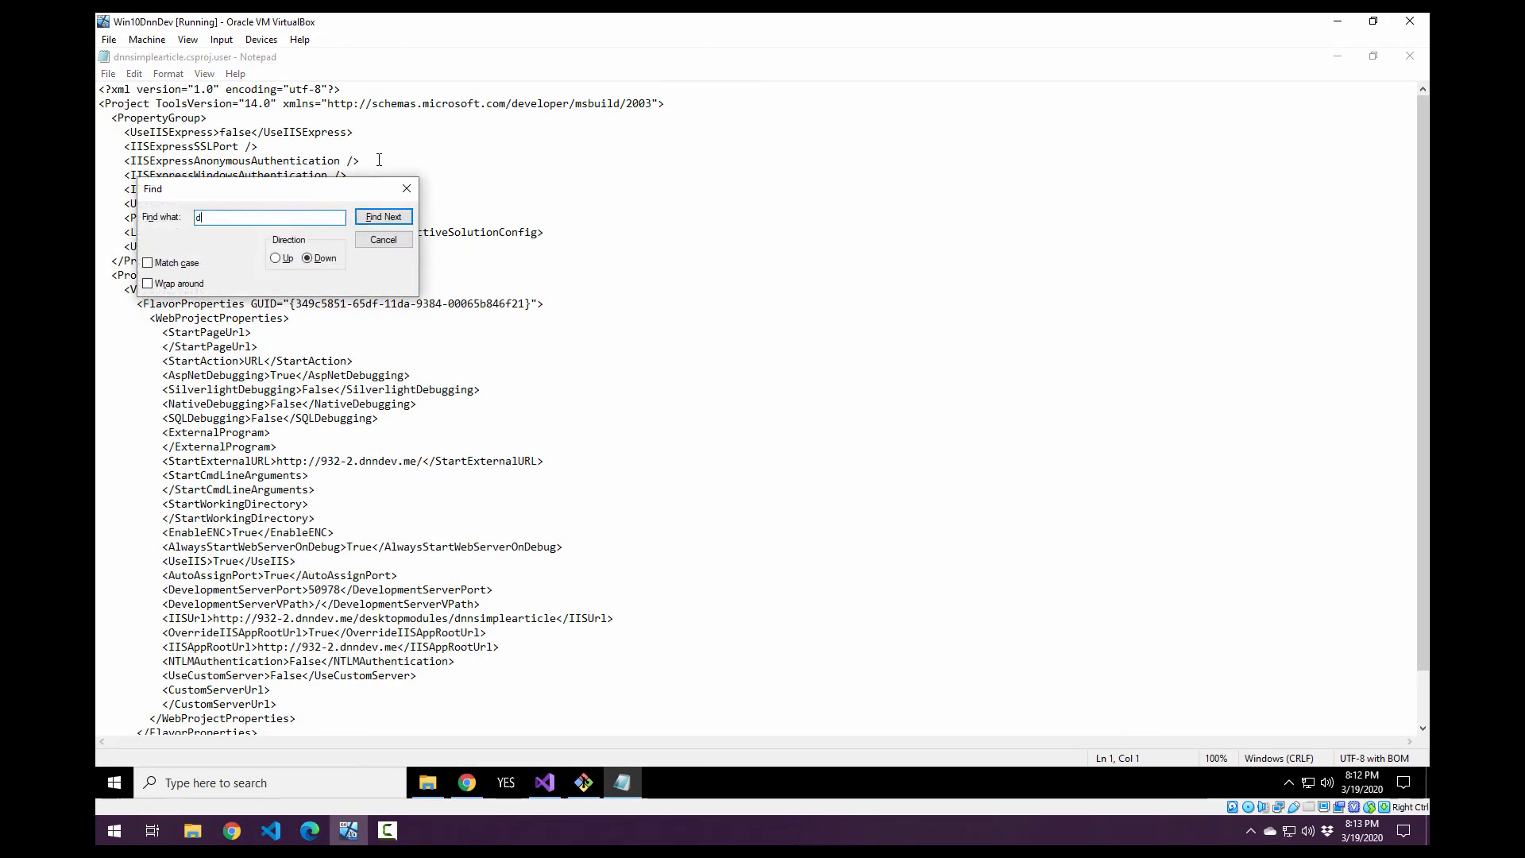
type("dnndev.me")
key("Return")
key("Escape")
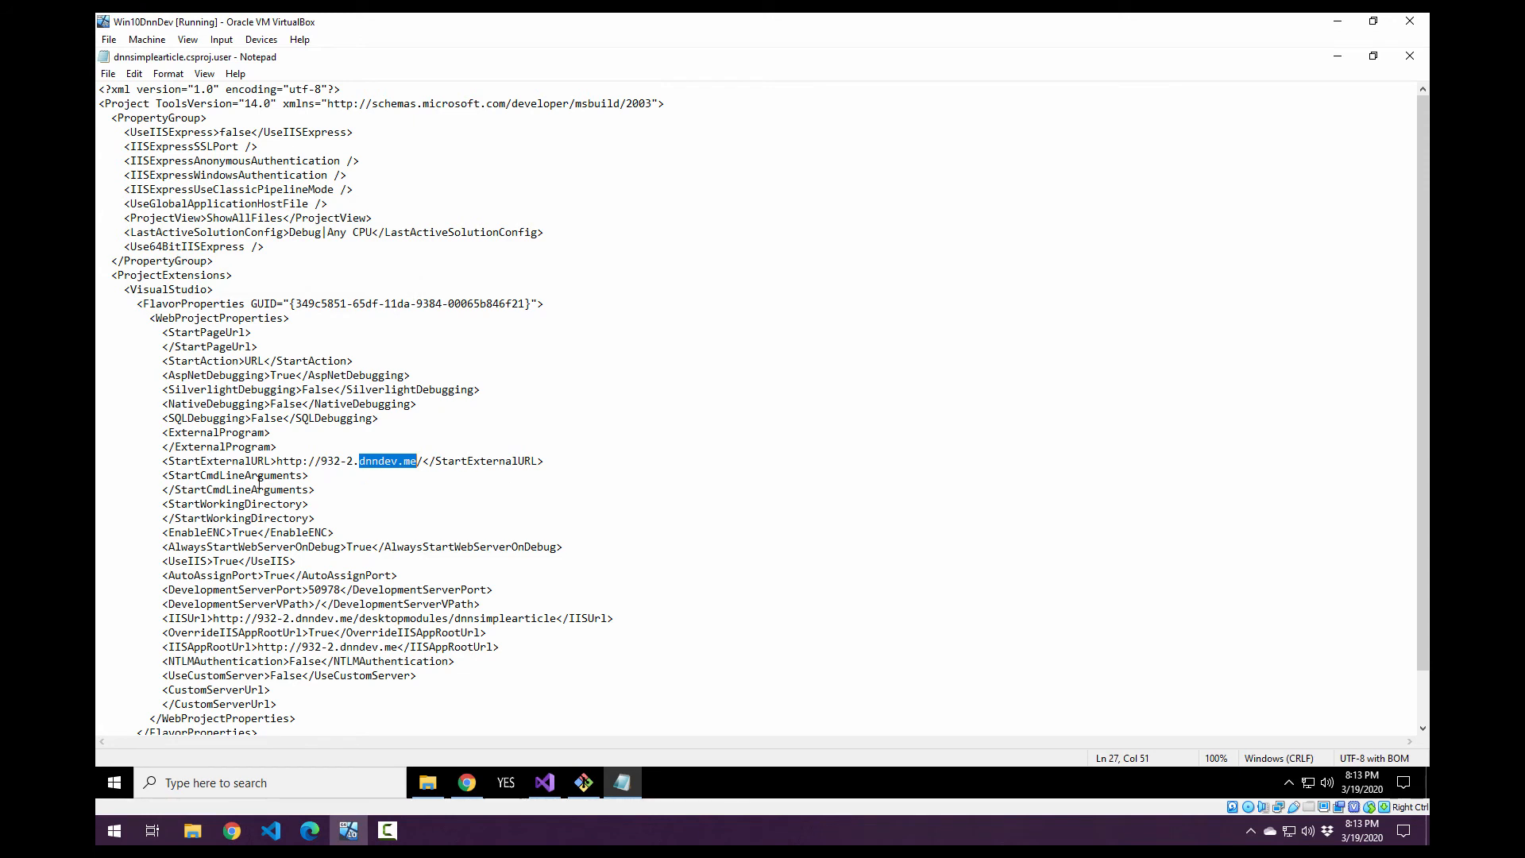
left_click(160, 465)
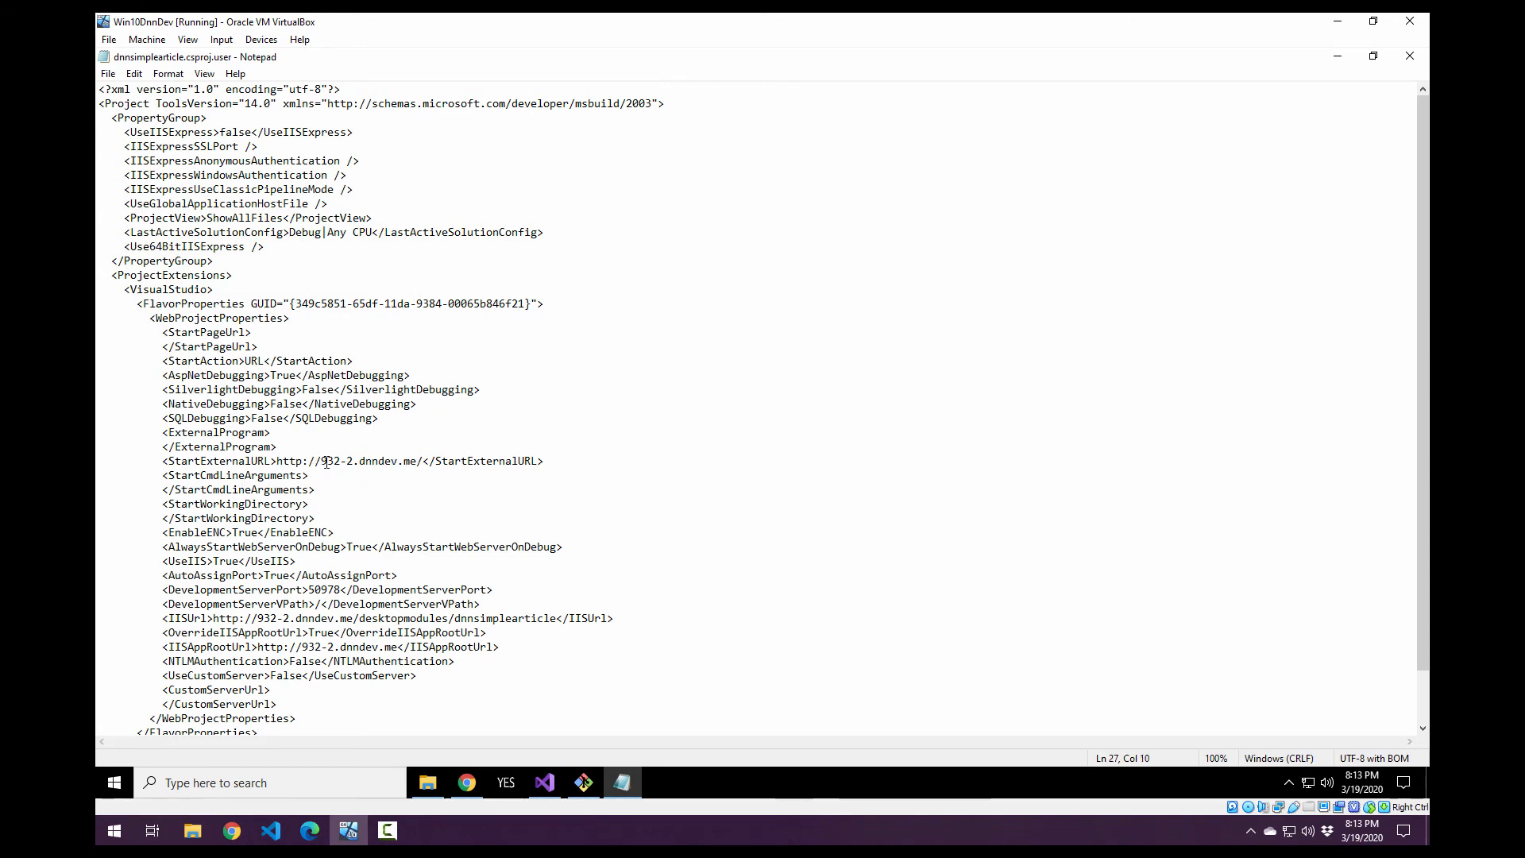
key("Delete")
key("Delete")
key("Delete")
key("Delete")
key("Delete")
key("Delete")
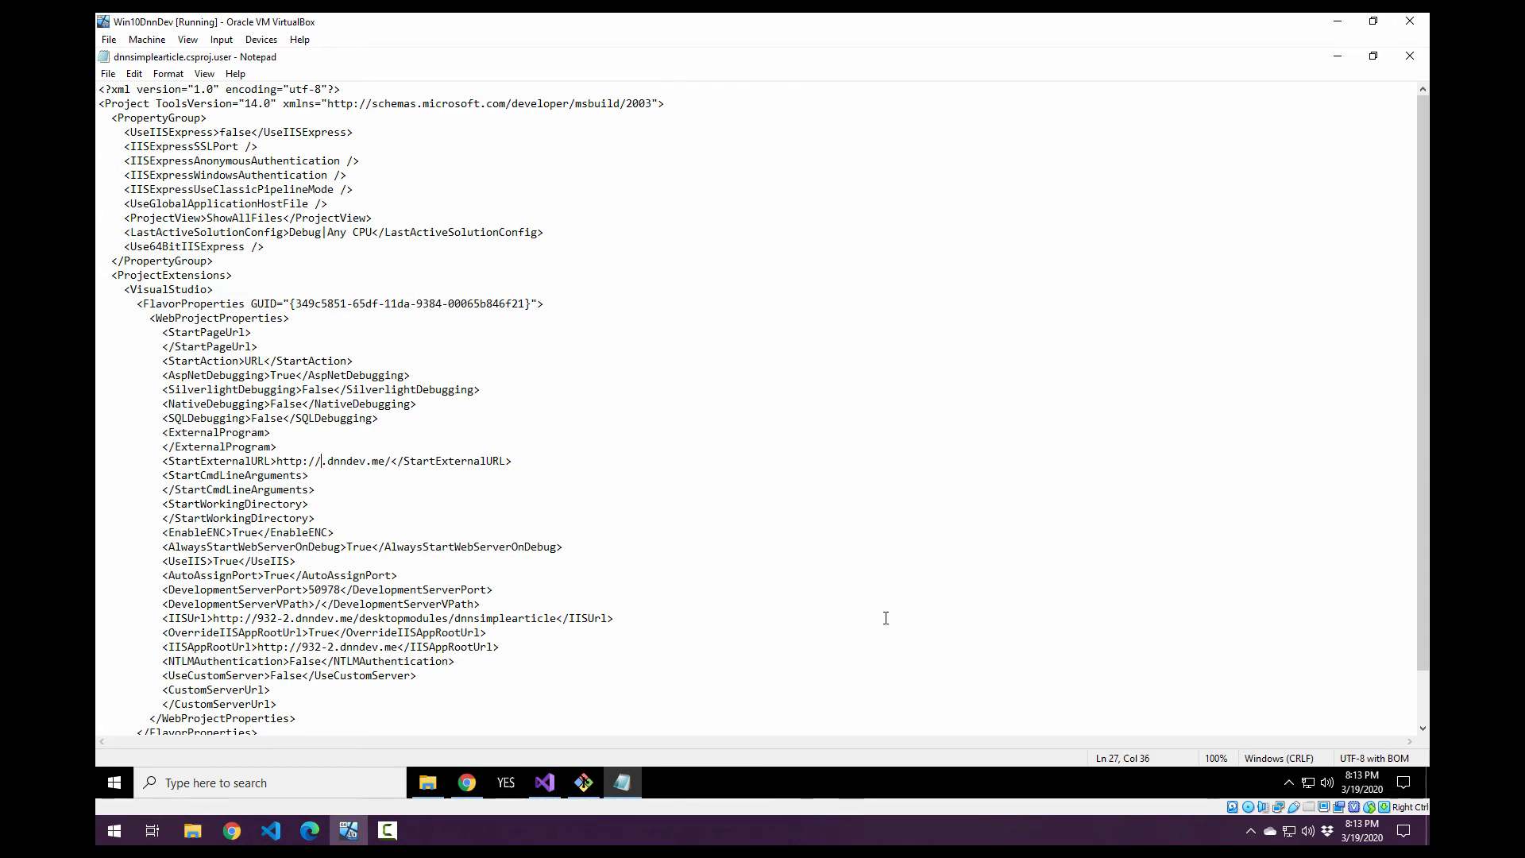
key("End")
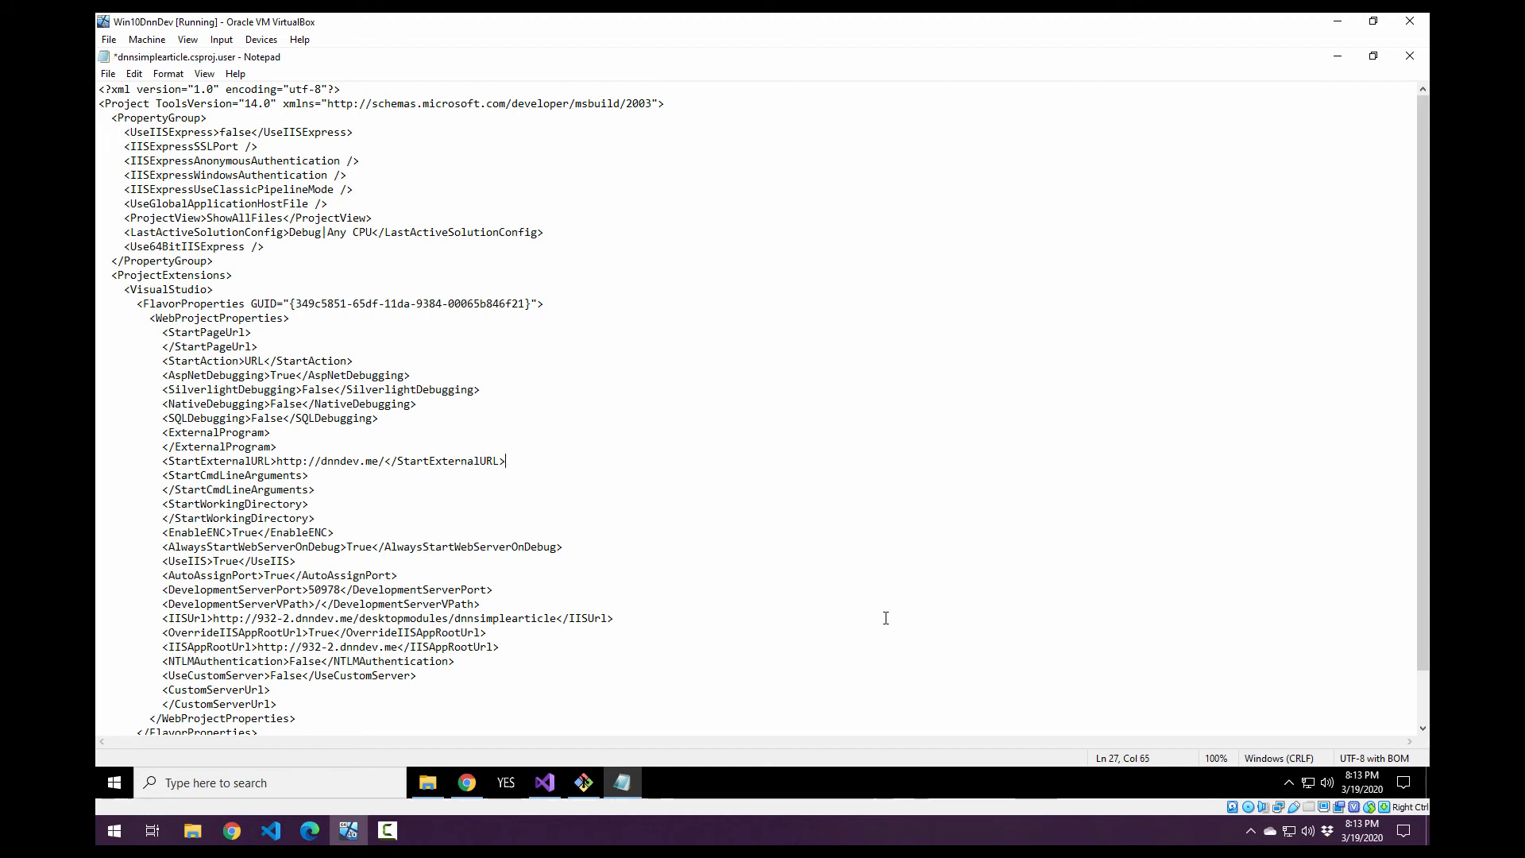
left_click(288, 619)
key("BackSpace")
key("BackSpace")
key("BackSpace")
key("BackSpace")
key("BackSpace")
key("Delete")
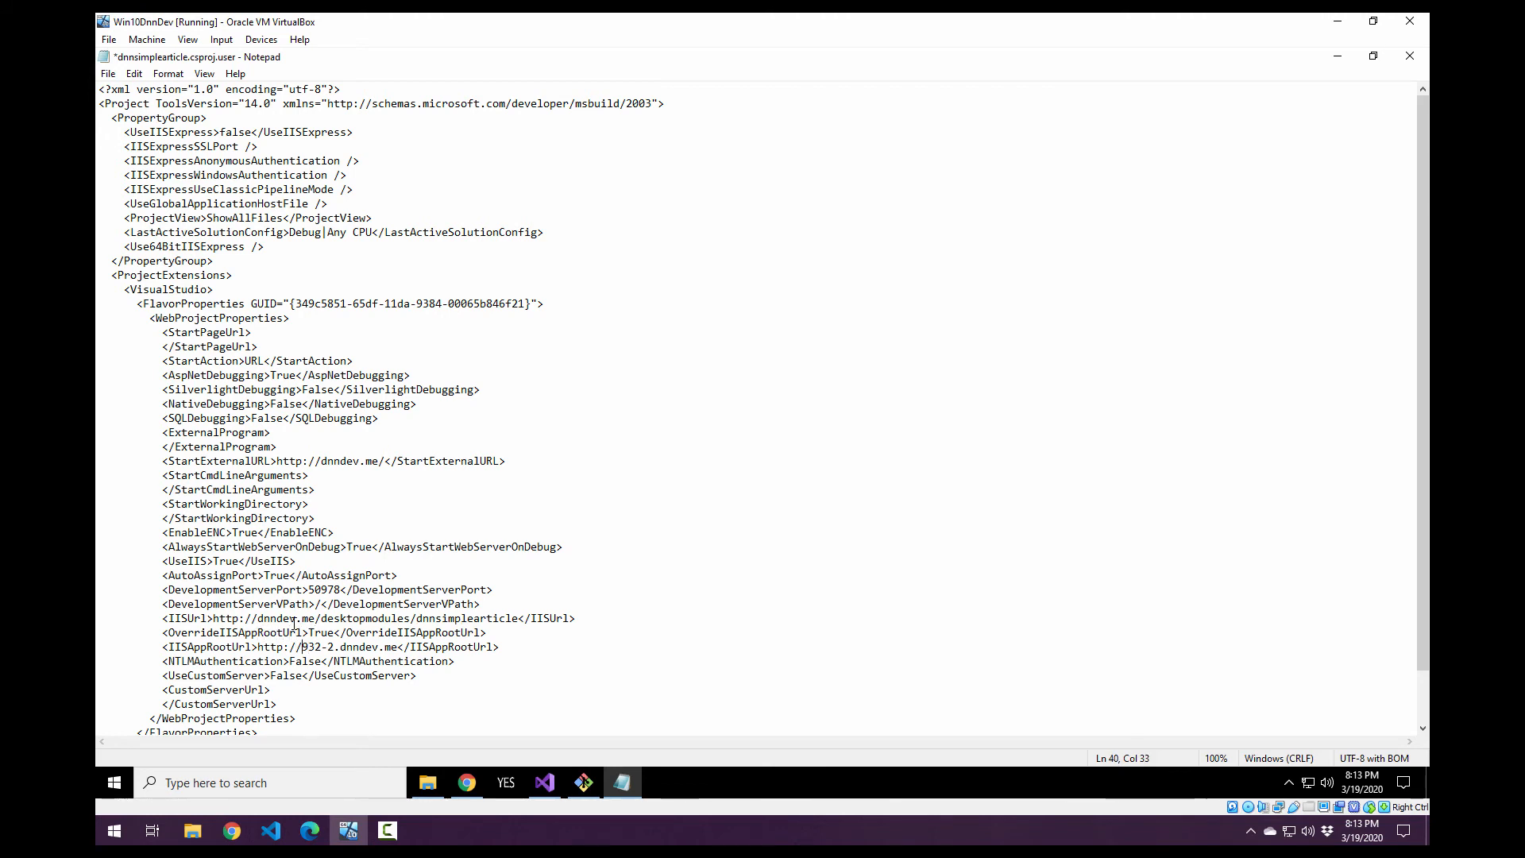
key("Delete")
key("Delete")
key("Delete")
key("Delete")
key("Delete")
key("Delete")
key("End")
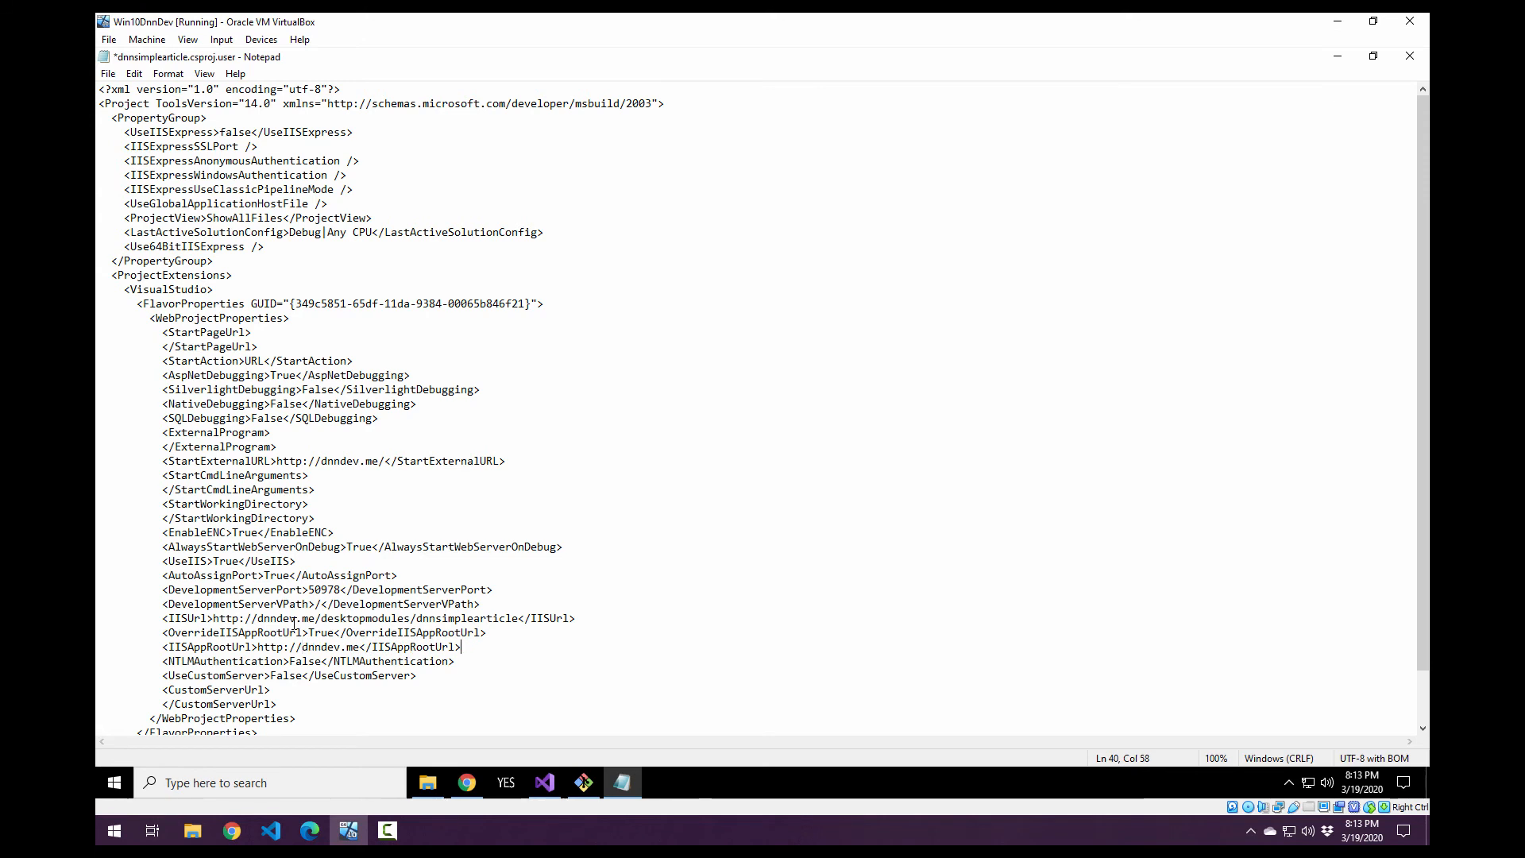
Save the edited dnnsimplearticle.csproj.user file, check its URLs, and close it.
scroll(294, 625, "down", 2)
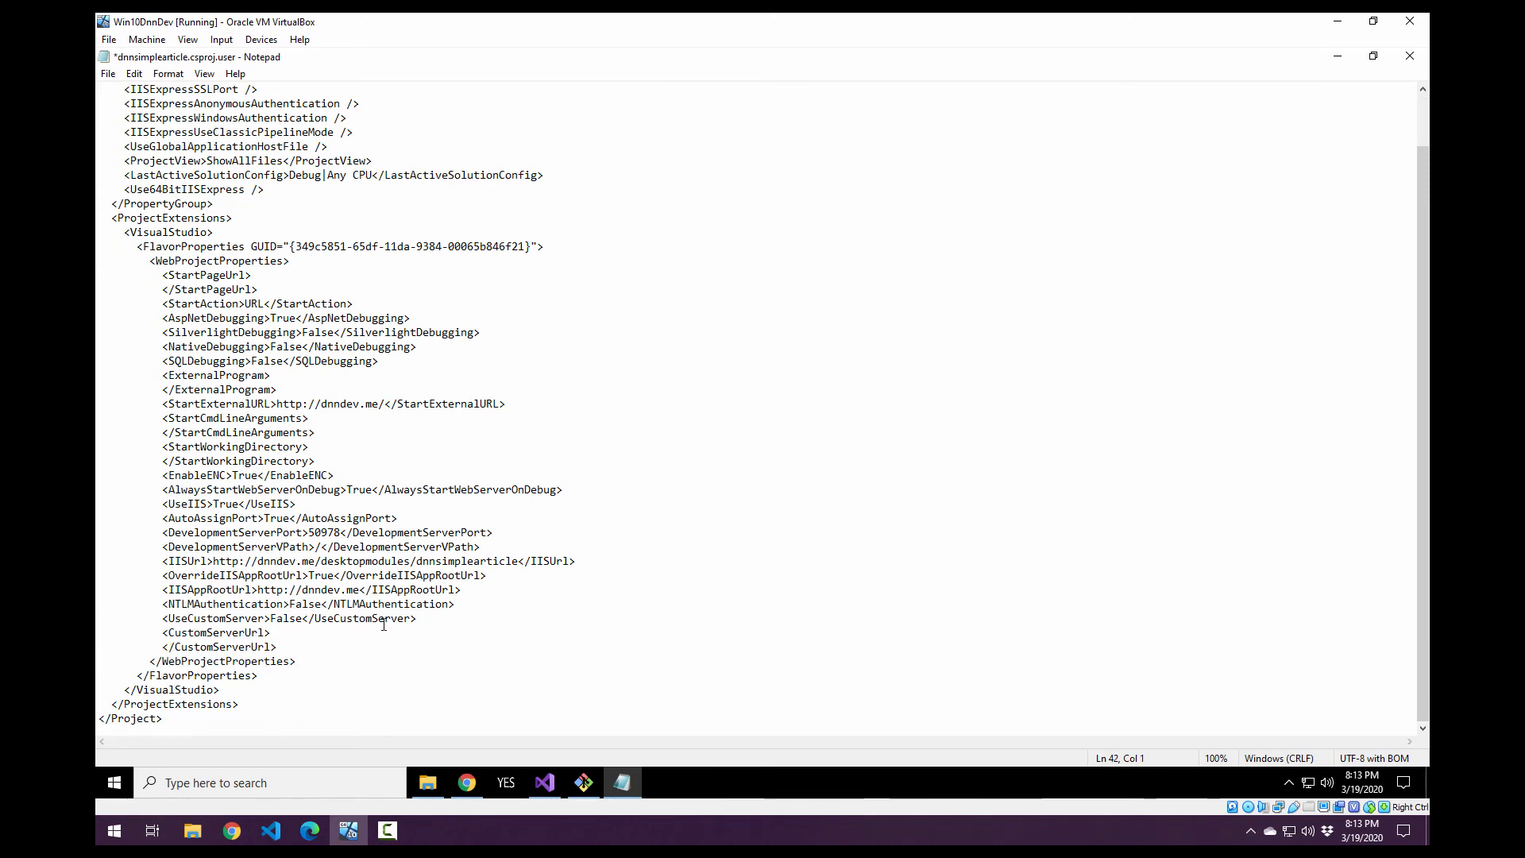
key("ctrl+s")
left_click(402, 459)
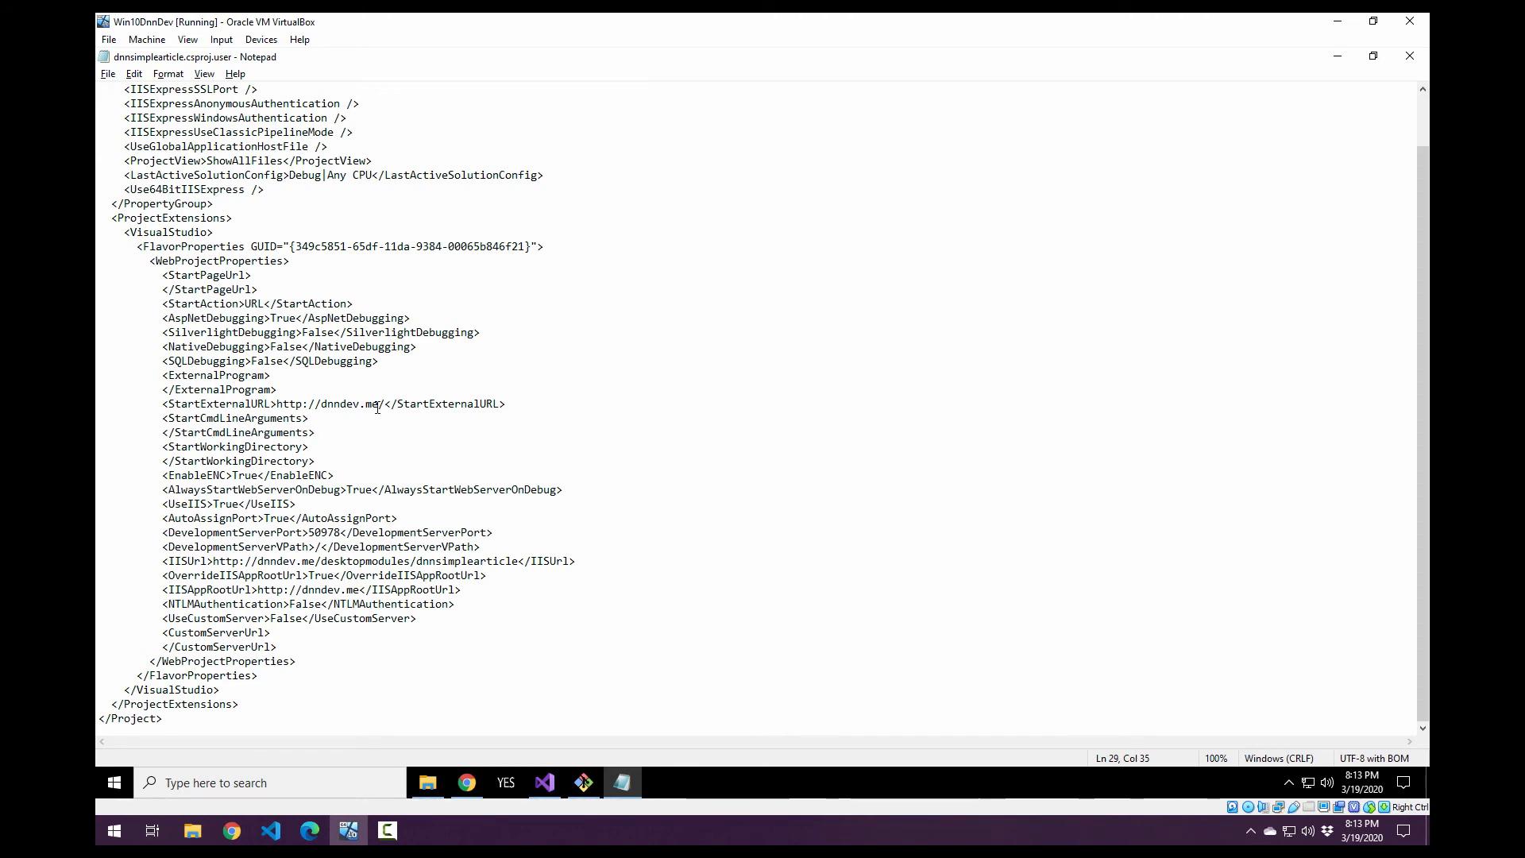
key("alt+F4")
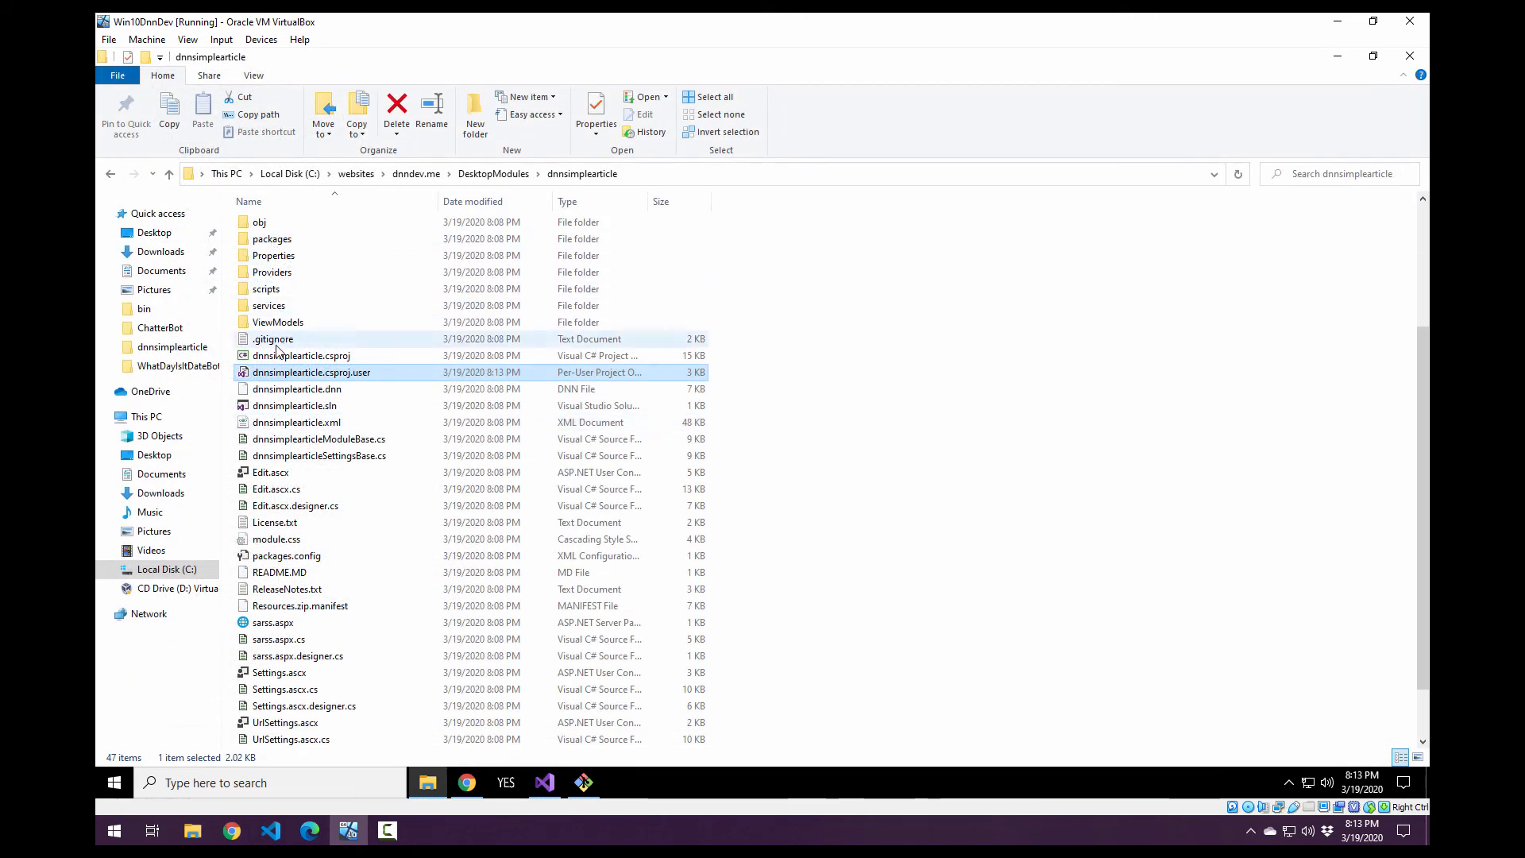
Rename the .vssav folder back to .vs.
scroll(274, 342, "up", 4)
left_click(268, 275)
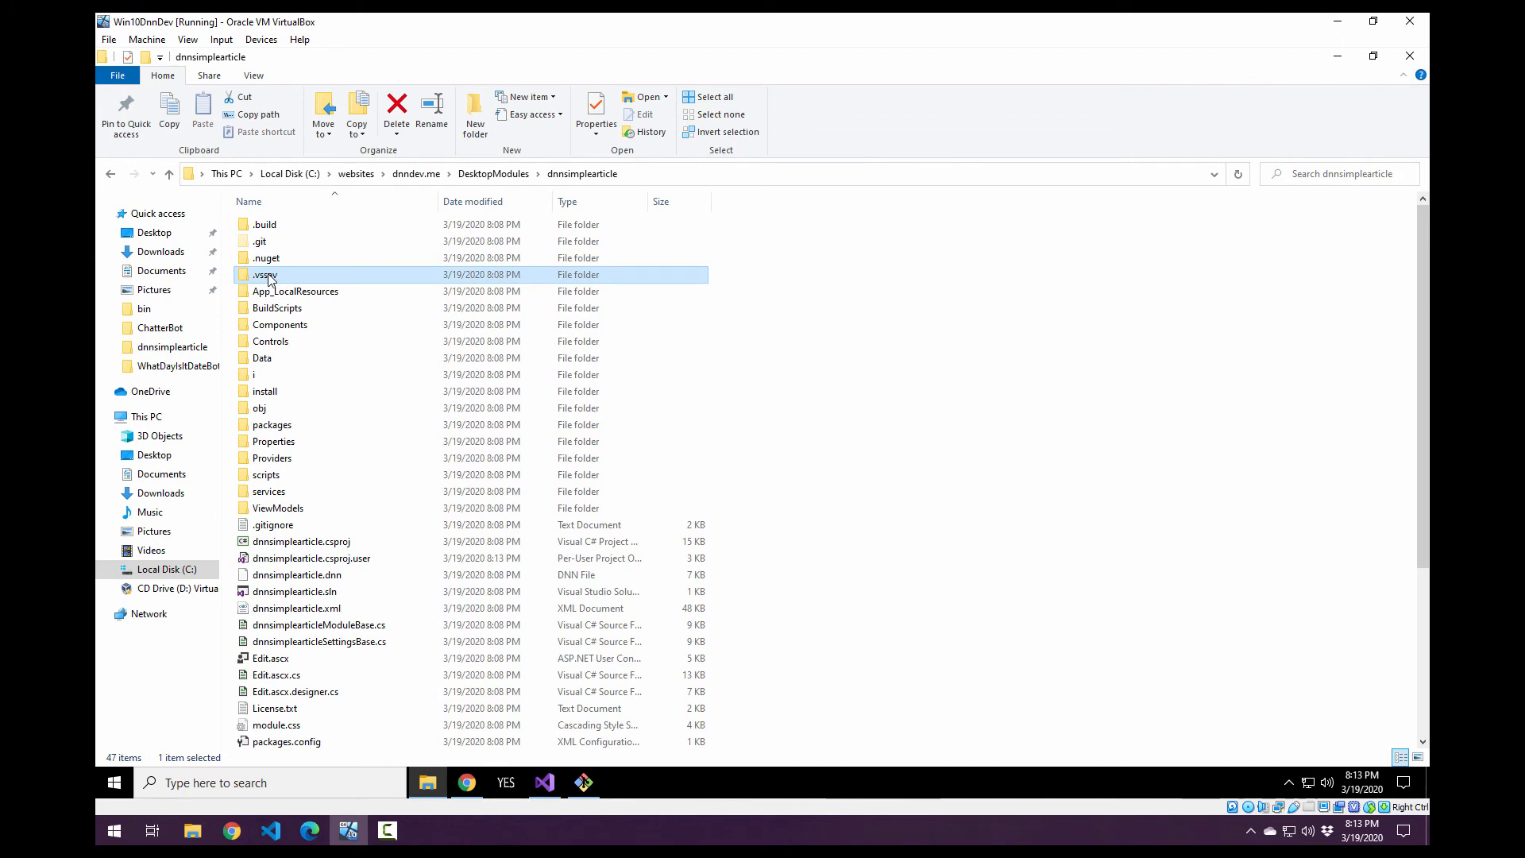
left_click(268, 275)
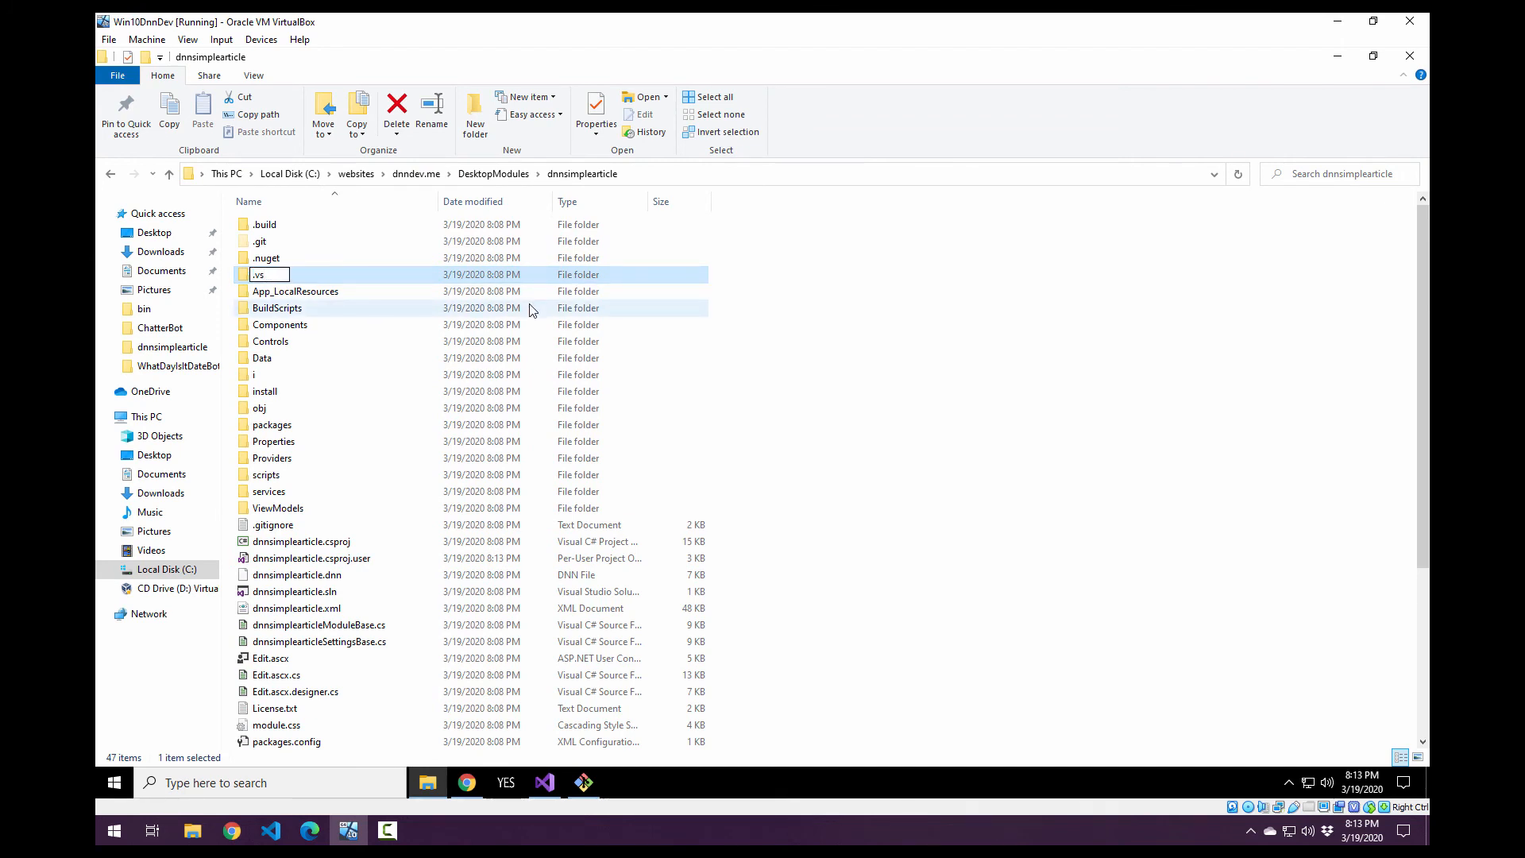
left_click(897, 460)
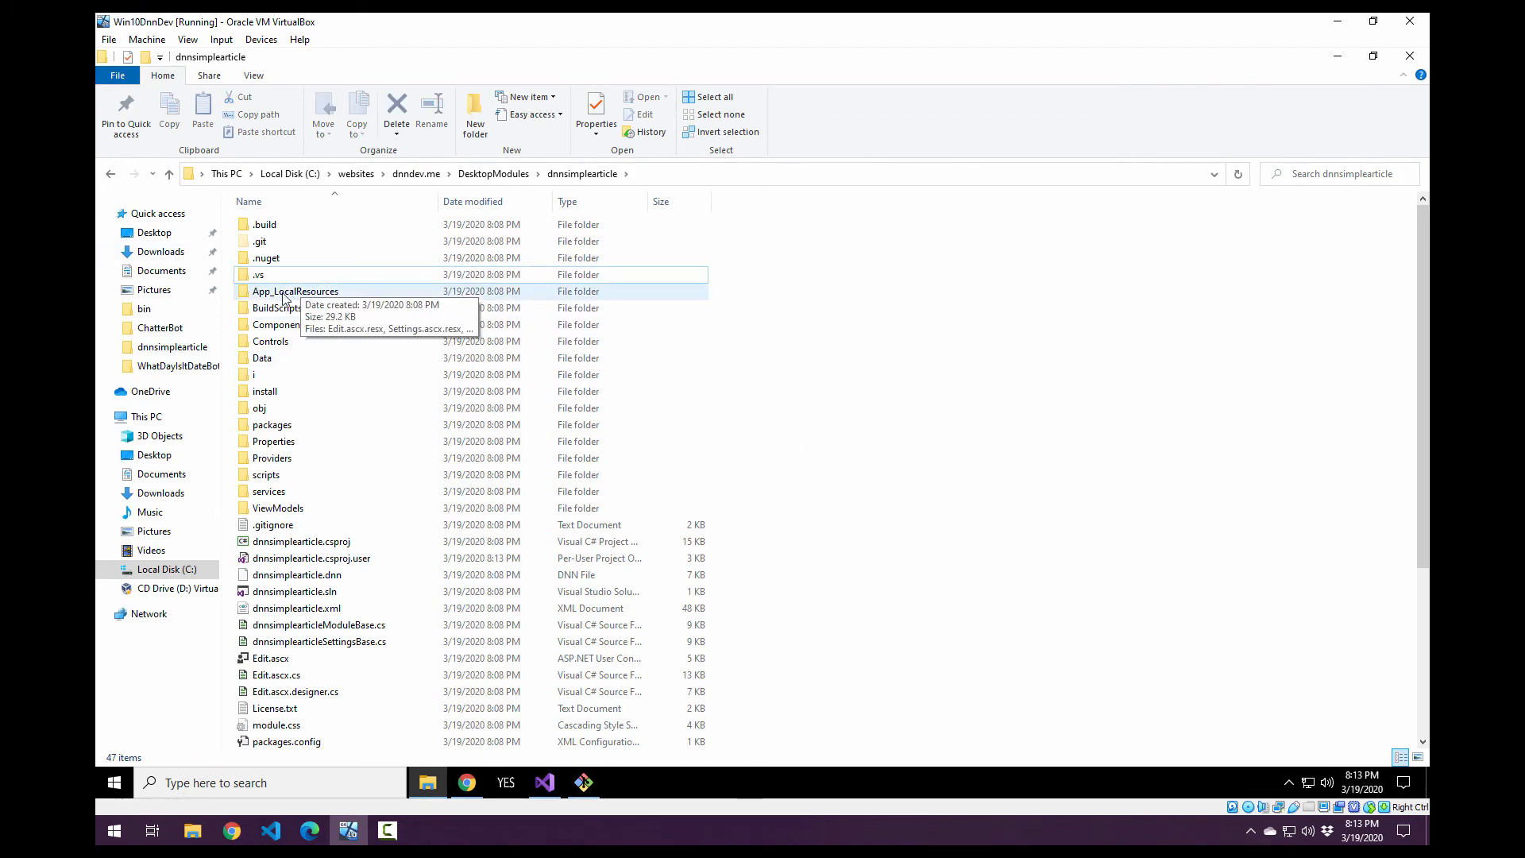
Switch to Visual Studio's start window.
left_click(545, 783)
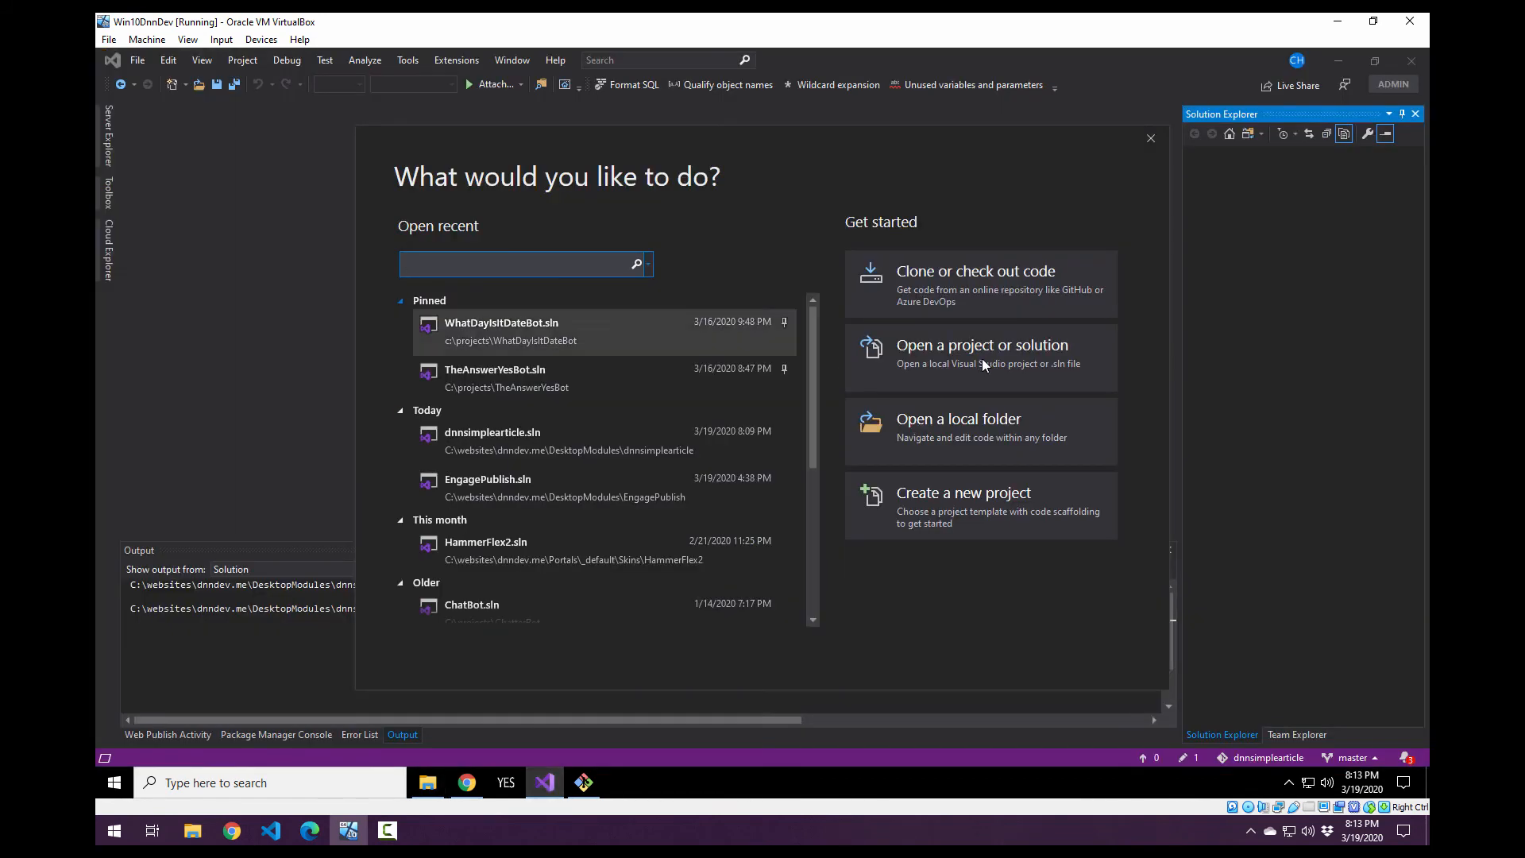
left_click(975, 421)
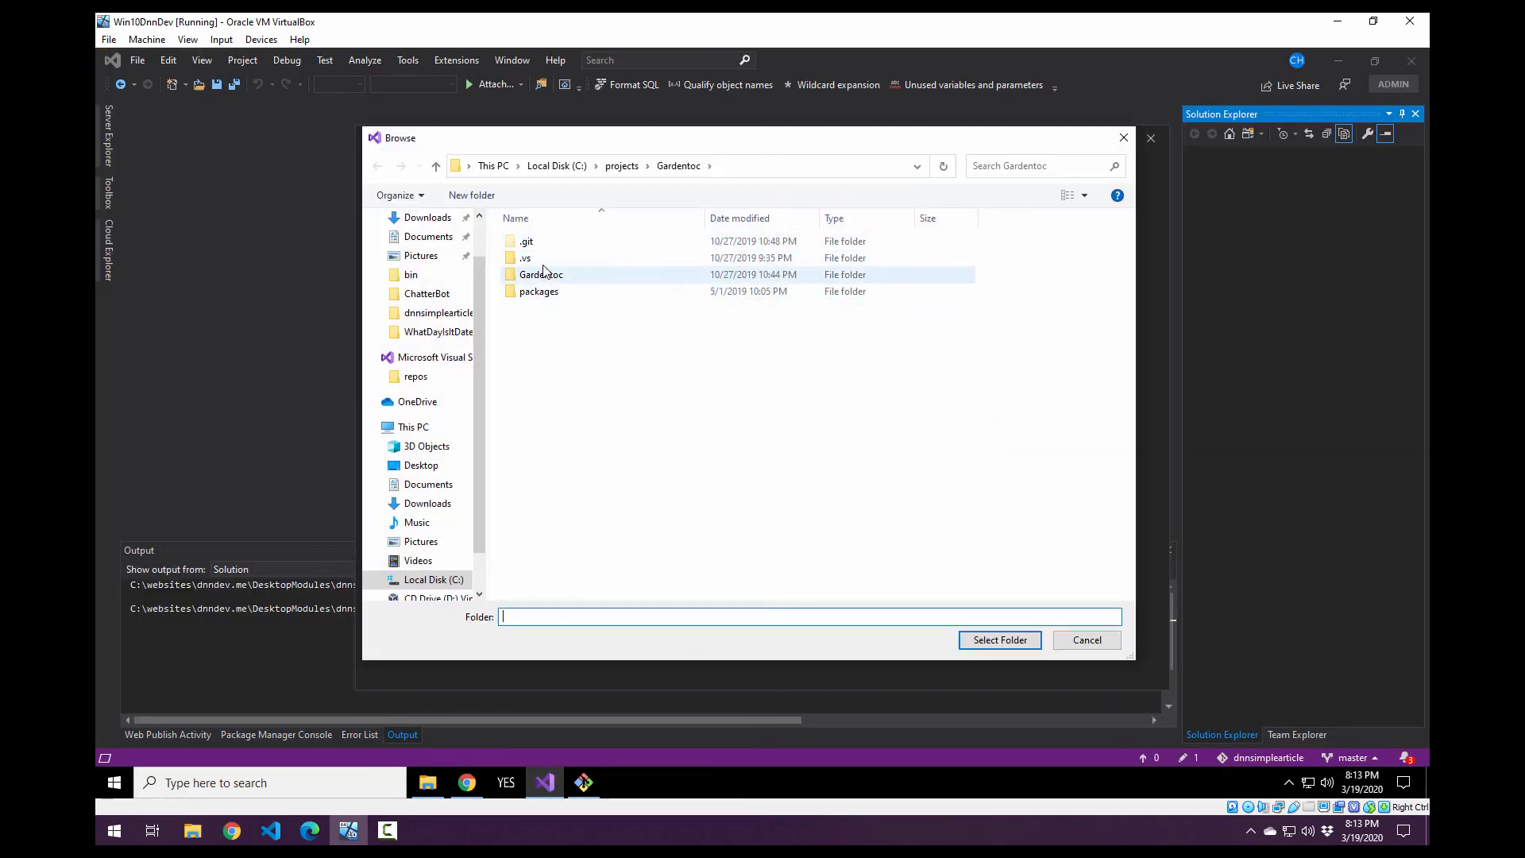
left_click(576, 166)
type("c:\\")
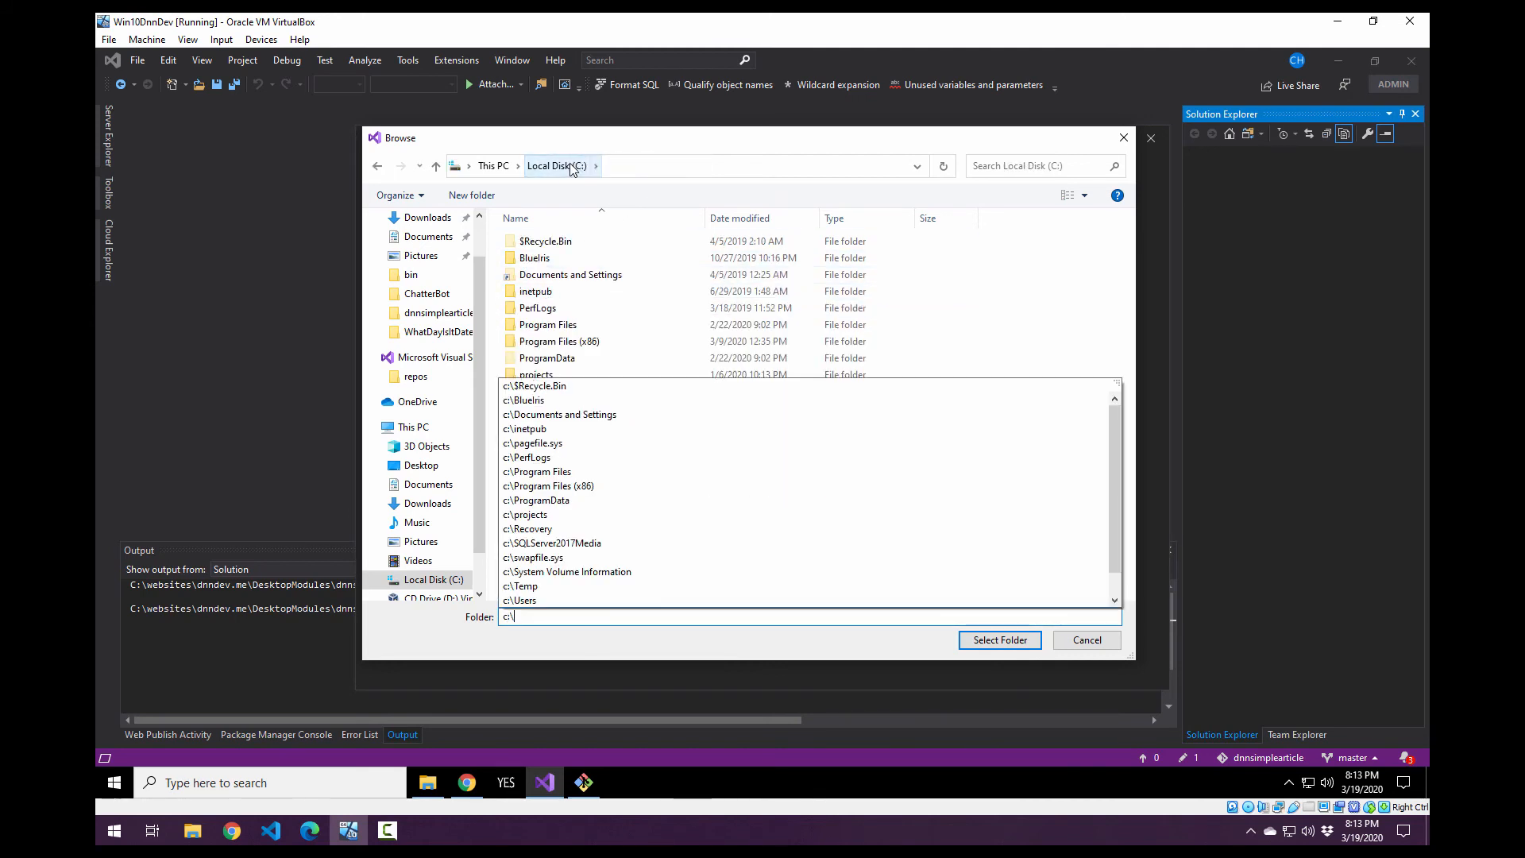
key("Escape")
key("Escape")
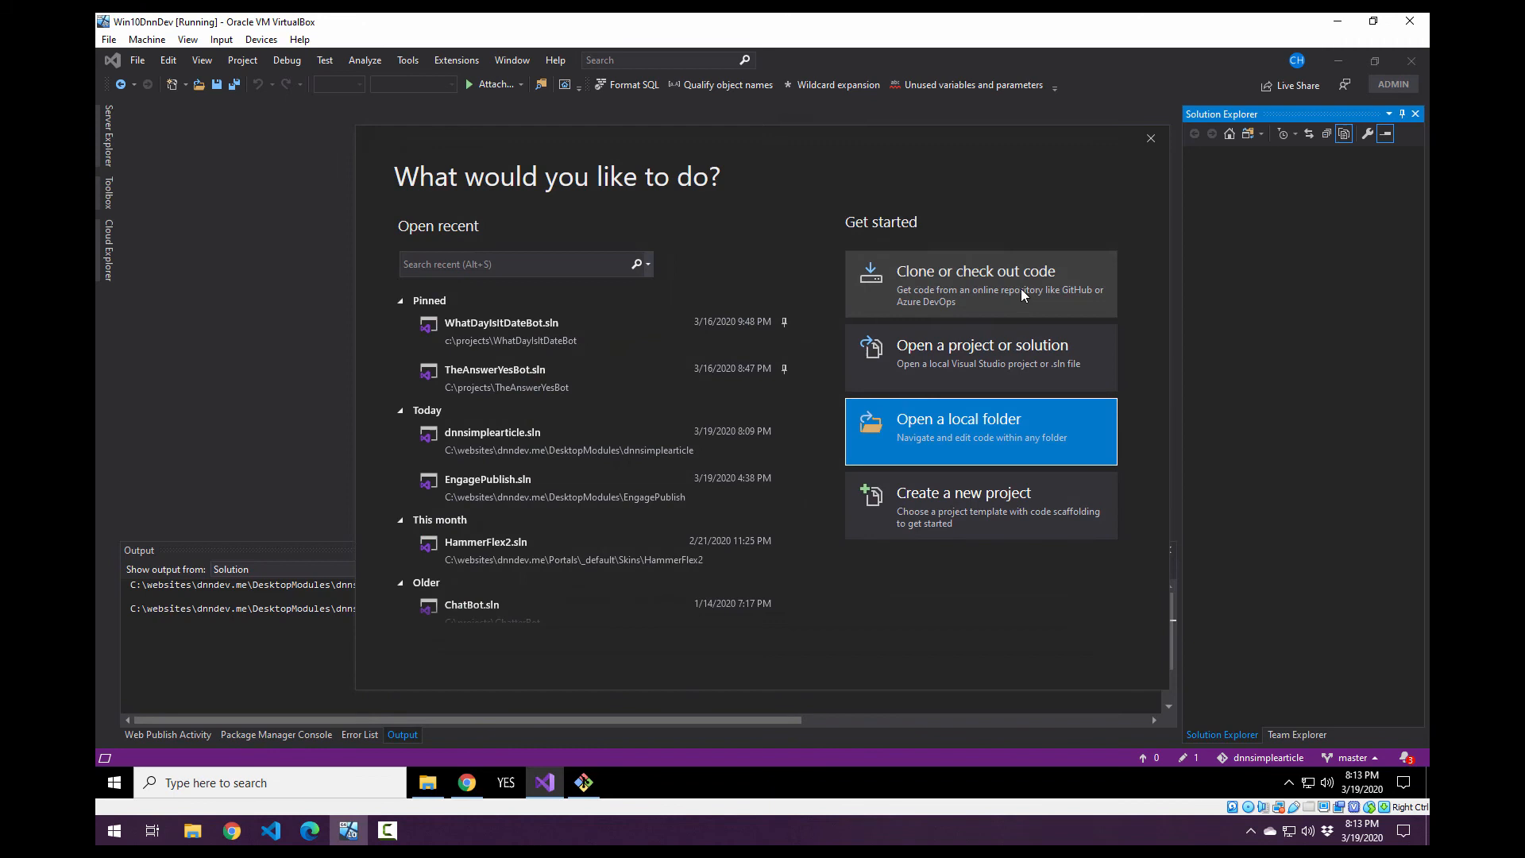
Open the dnnsimplearticle solution from the dnnsimplearticle folder inside DesktopModules.
left_click(1000, 365)
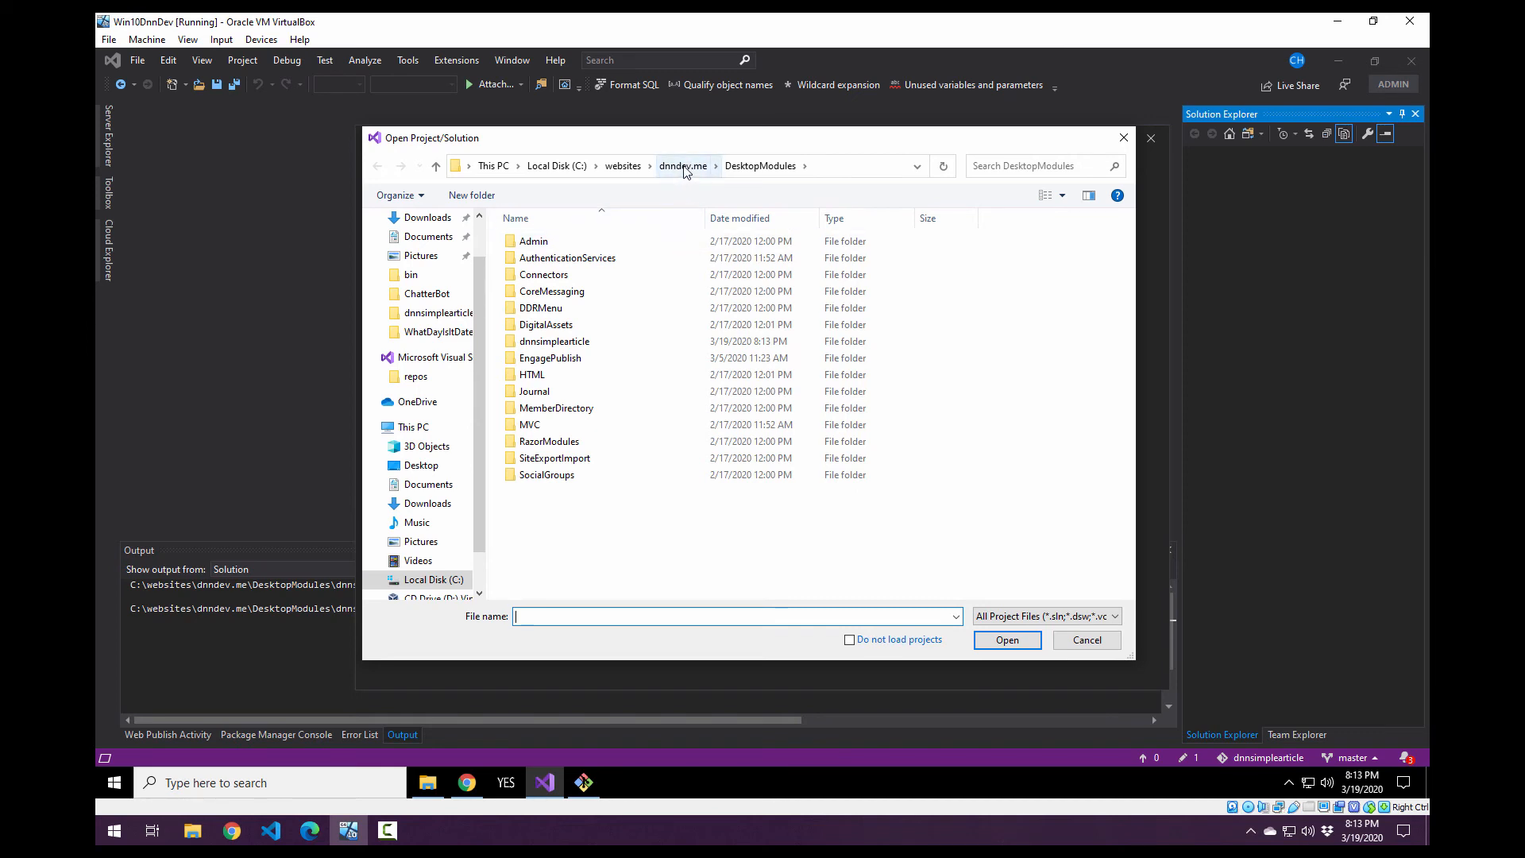
double_click(565, 345)
double_click(573, 558)
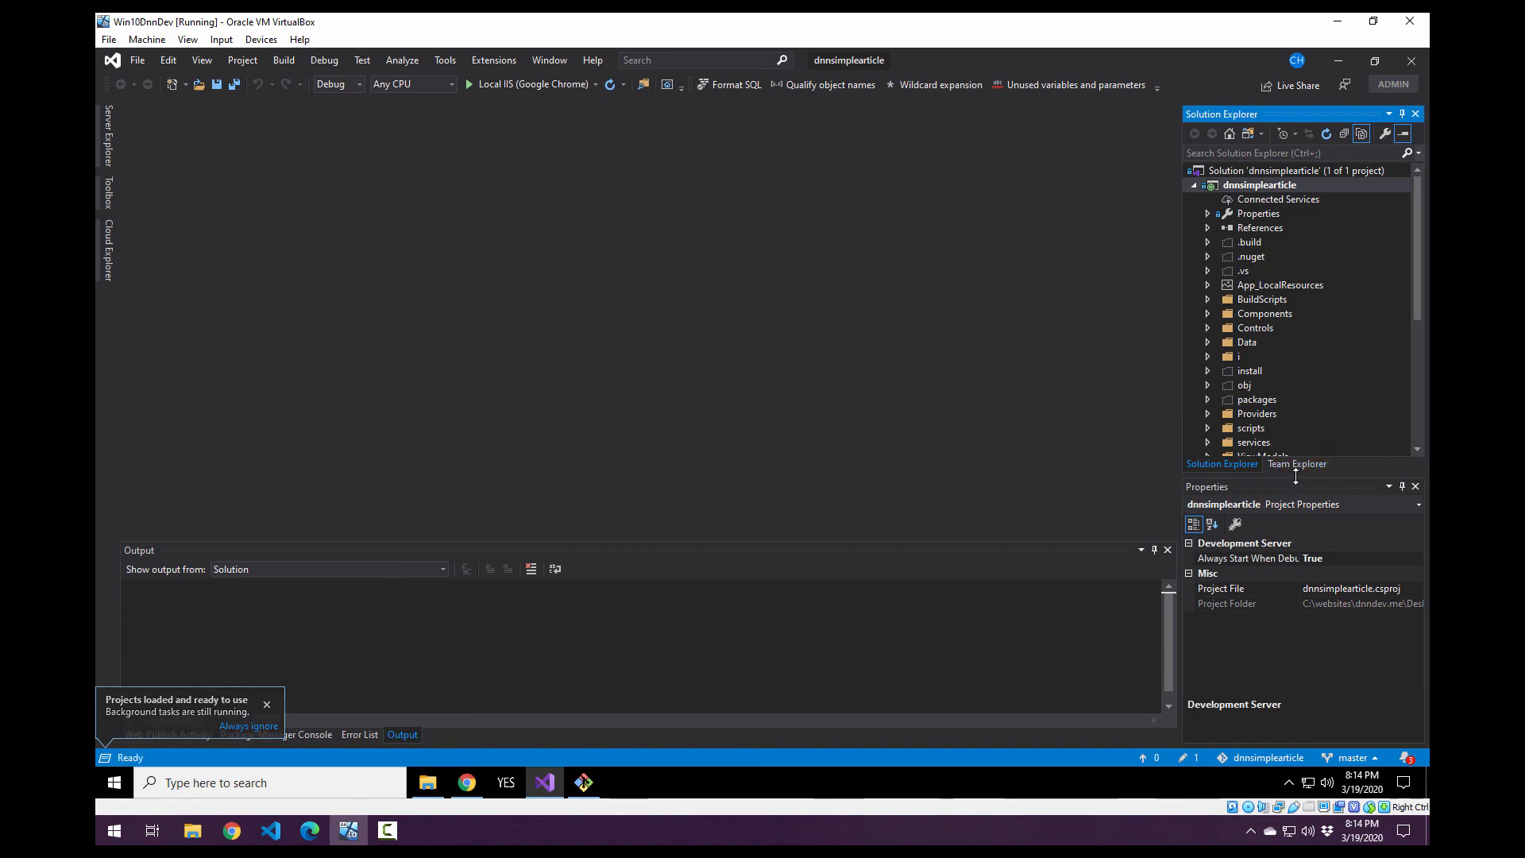
Make Solution Explorer taller and wider, and look through the folders and files of the loaded project.
left_click_drag(1292, 481, 1294, 545)
scroll(1280, 270, "down", 4)
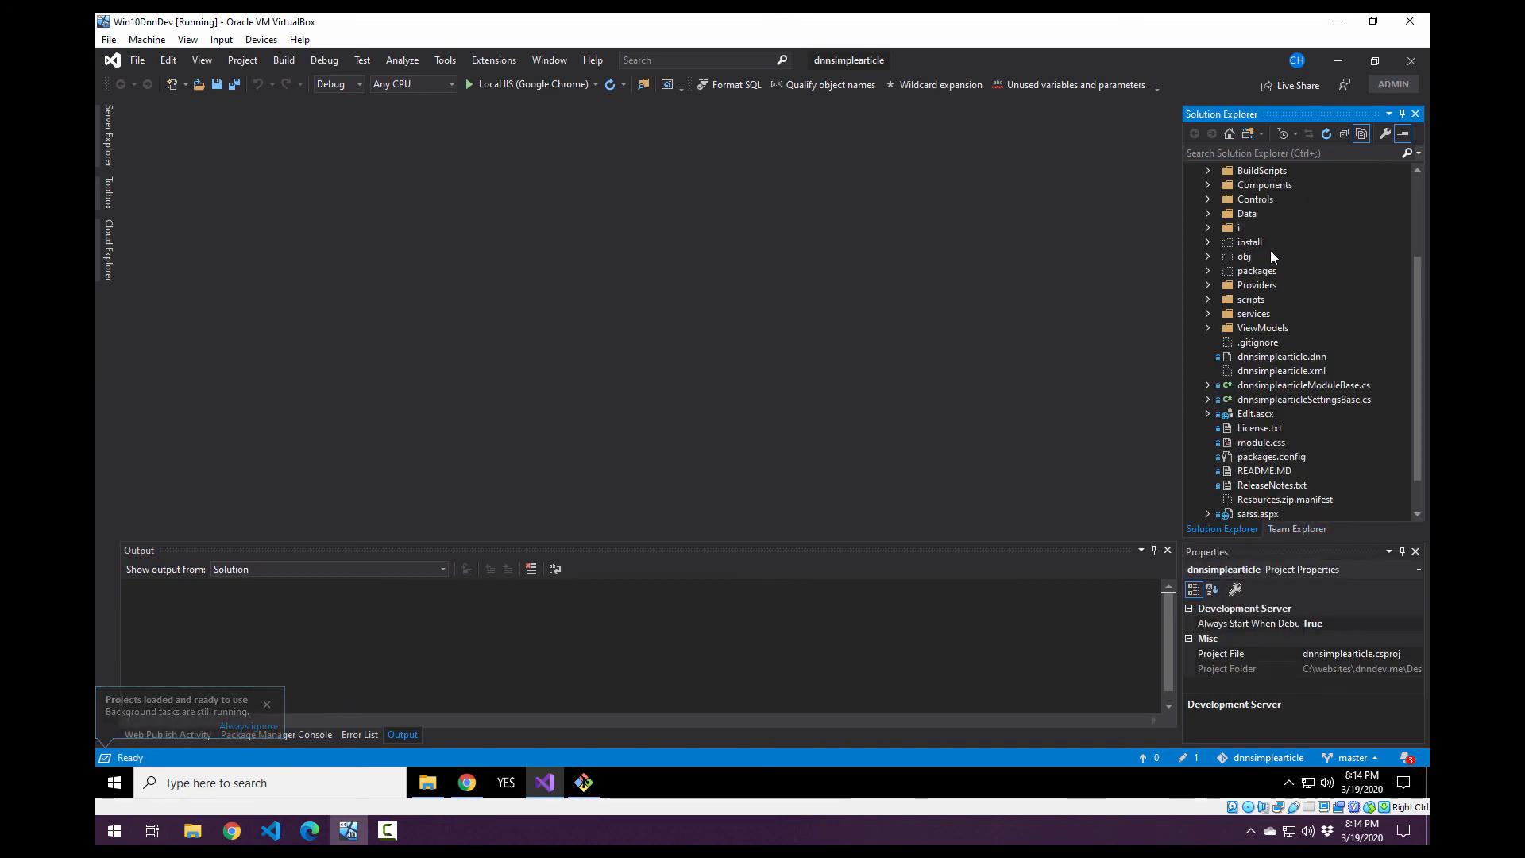
scroll(1263, 366, "up", 4)
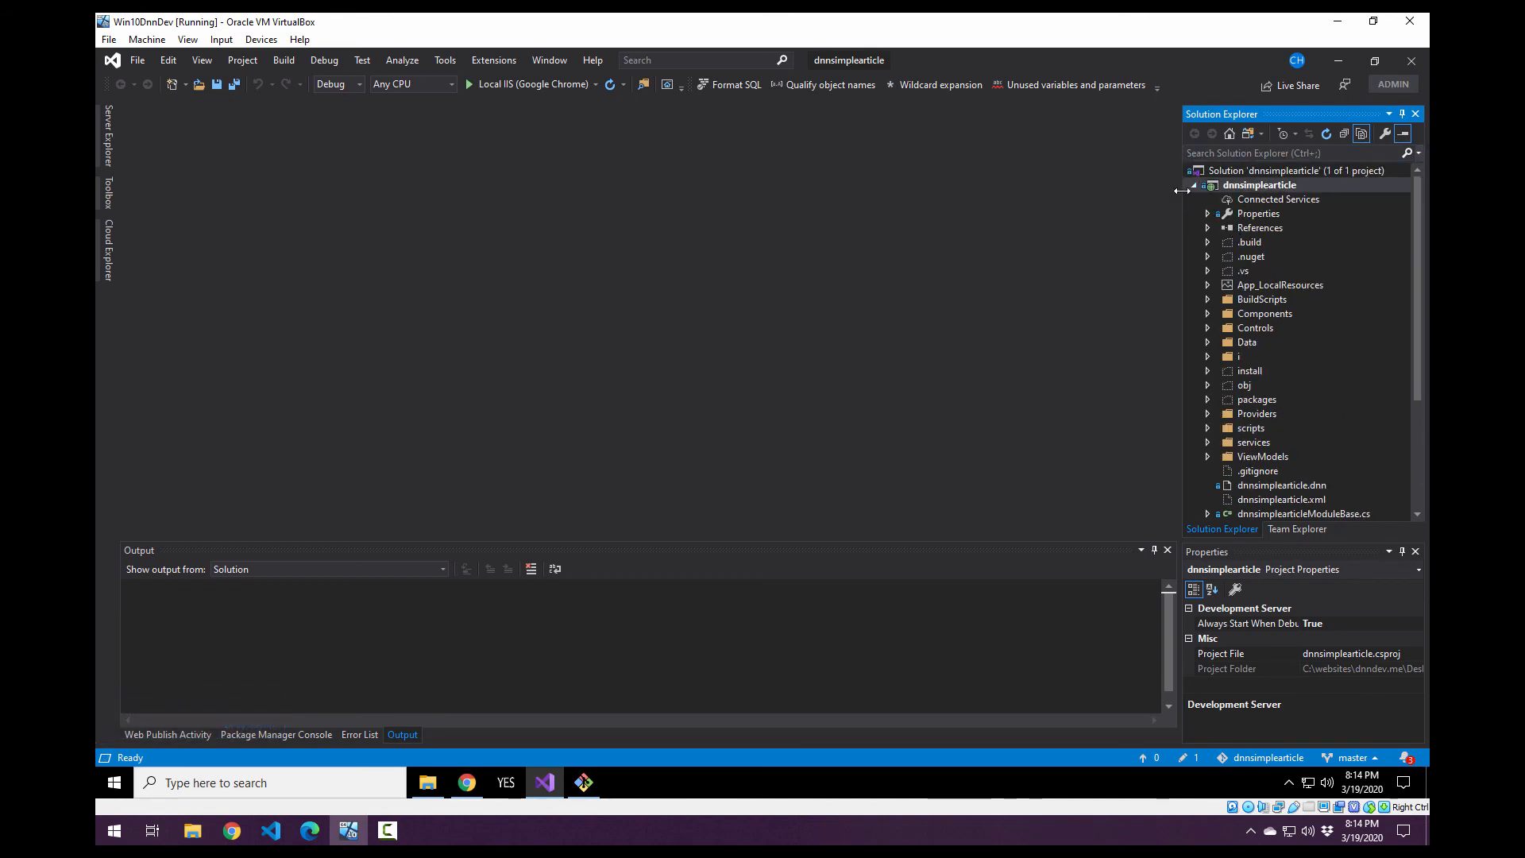
left_click_drag(1181, 190, 1080, 202)
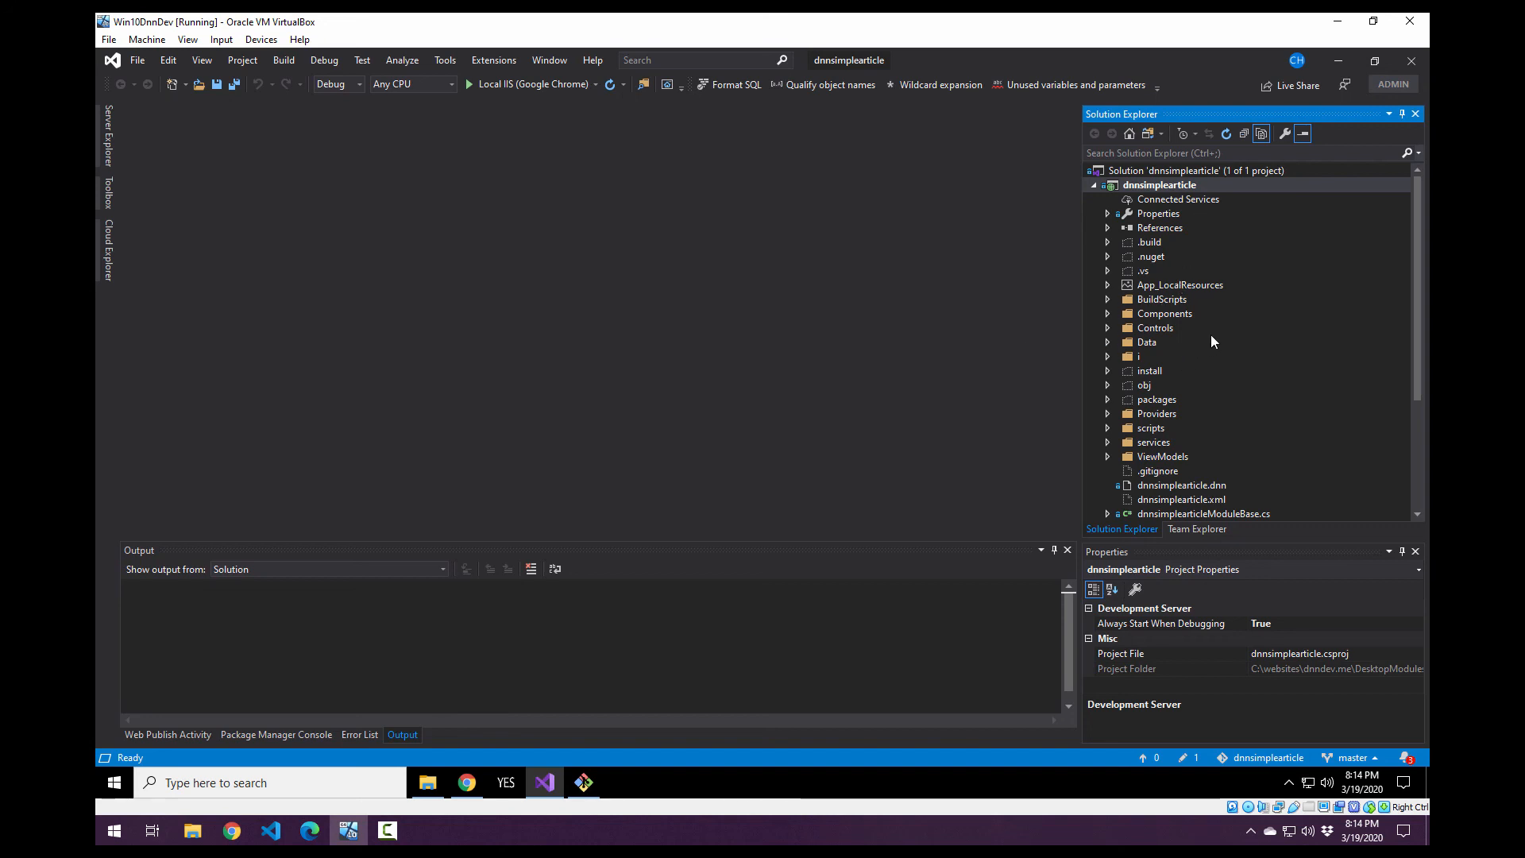
scroll(1233, 404, "down", 4)
scroll(1238, 402, "up", 4)
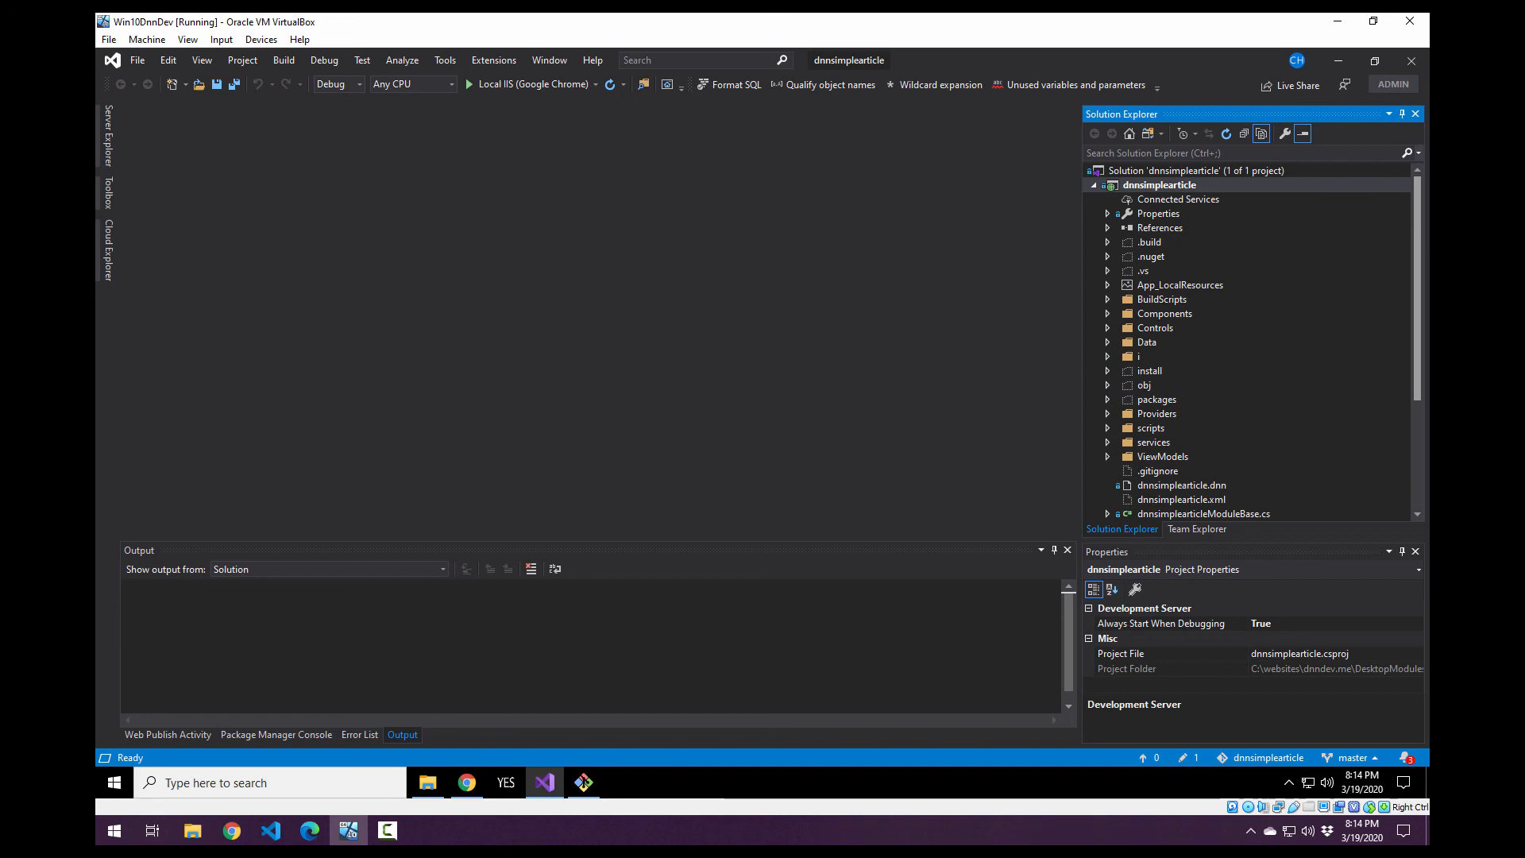
scroll(1263, 334, "down", 4)
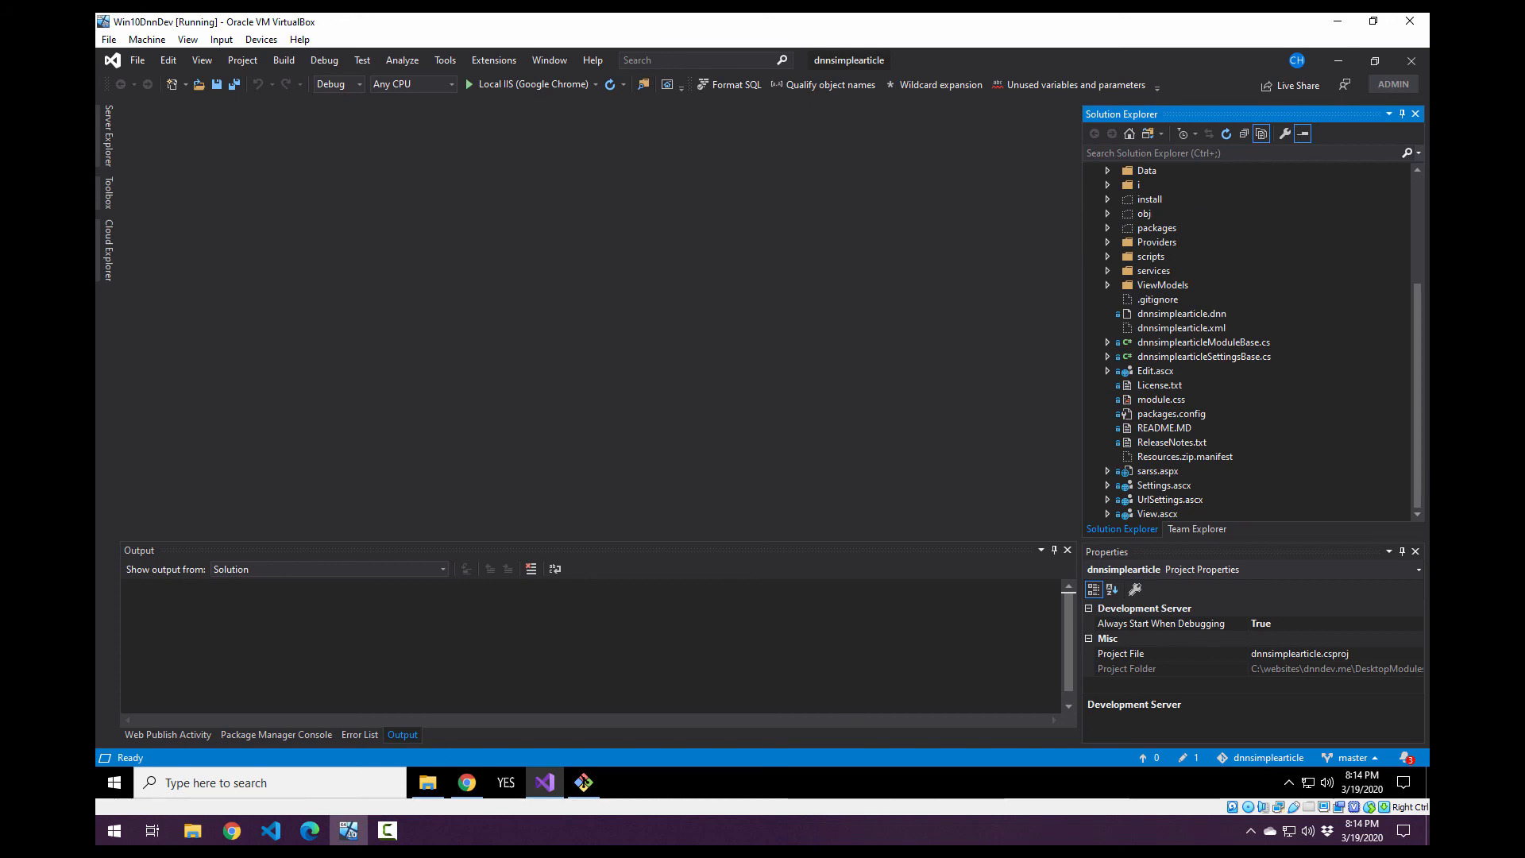
Switch to the dnndev.me site in Chrome, reload it, and look through its page and installed extensions.
left_click(467, 784)
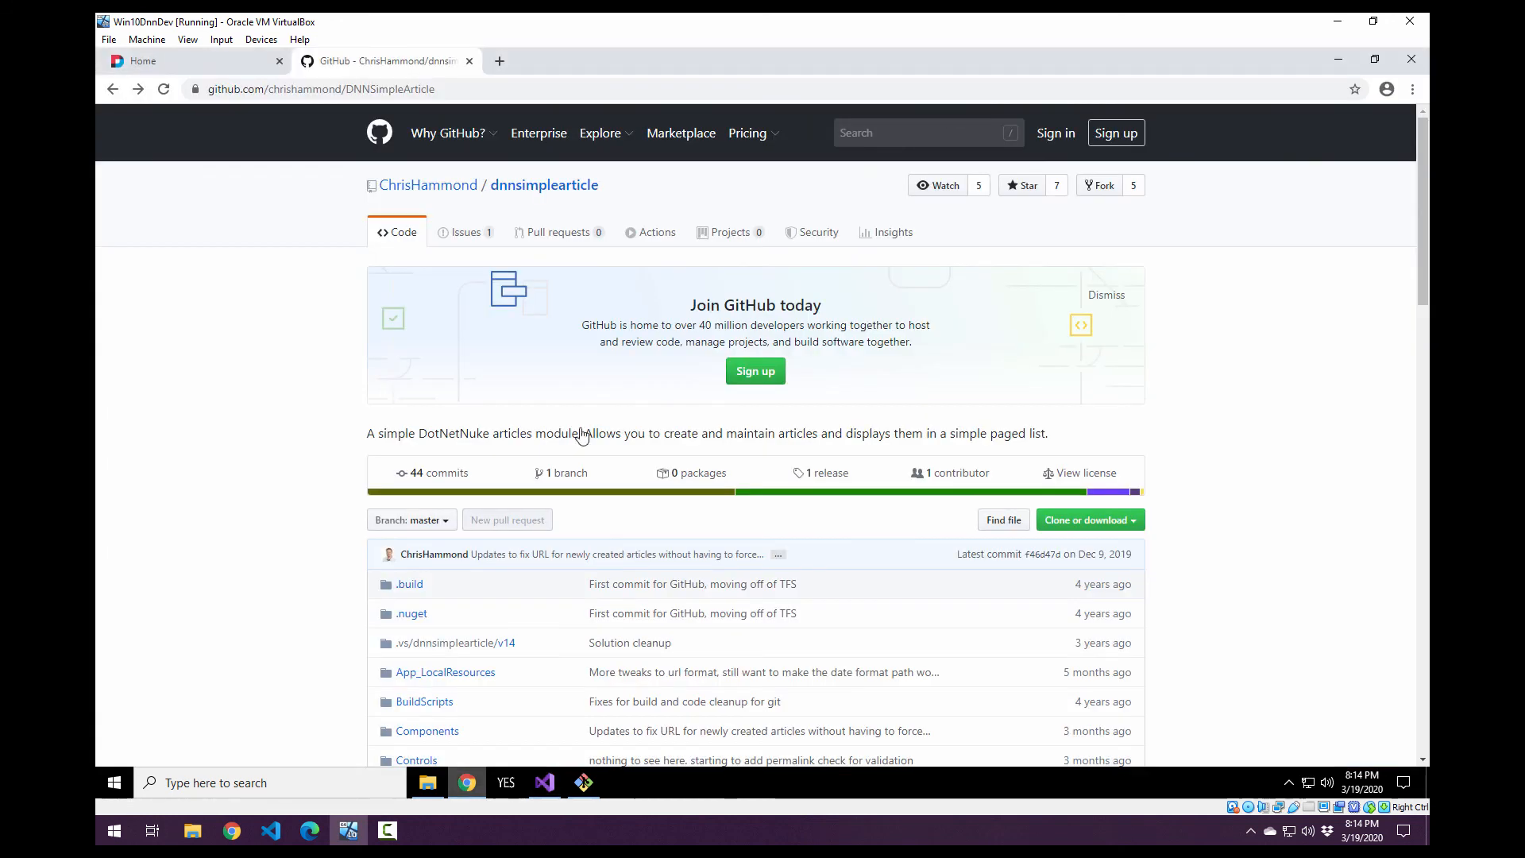
left_click(184, 61)
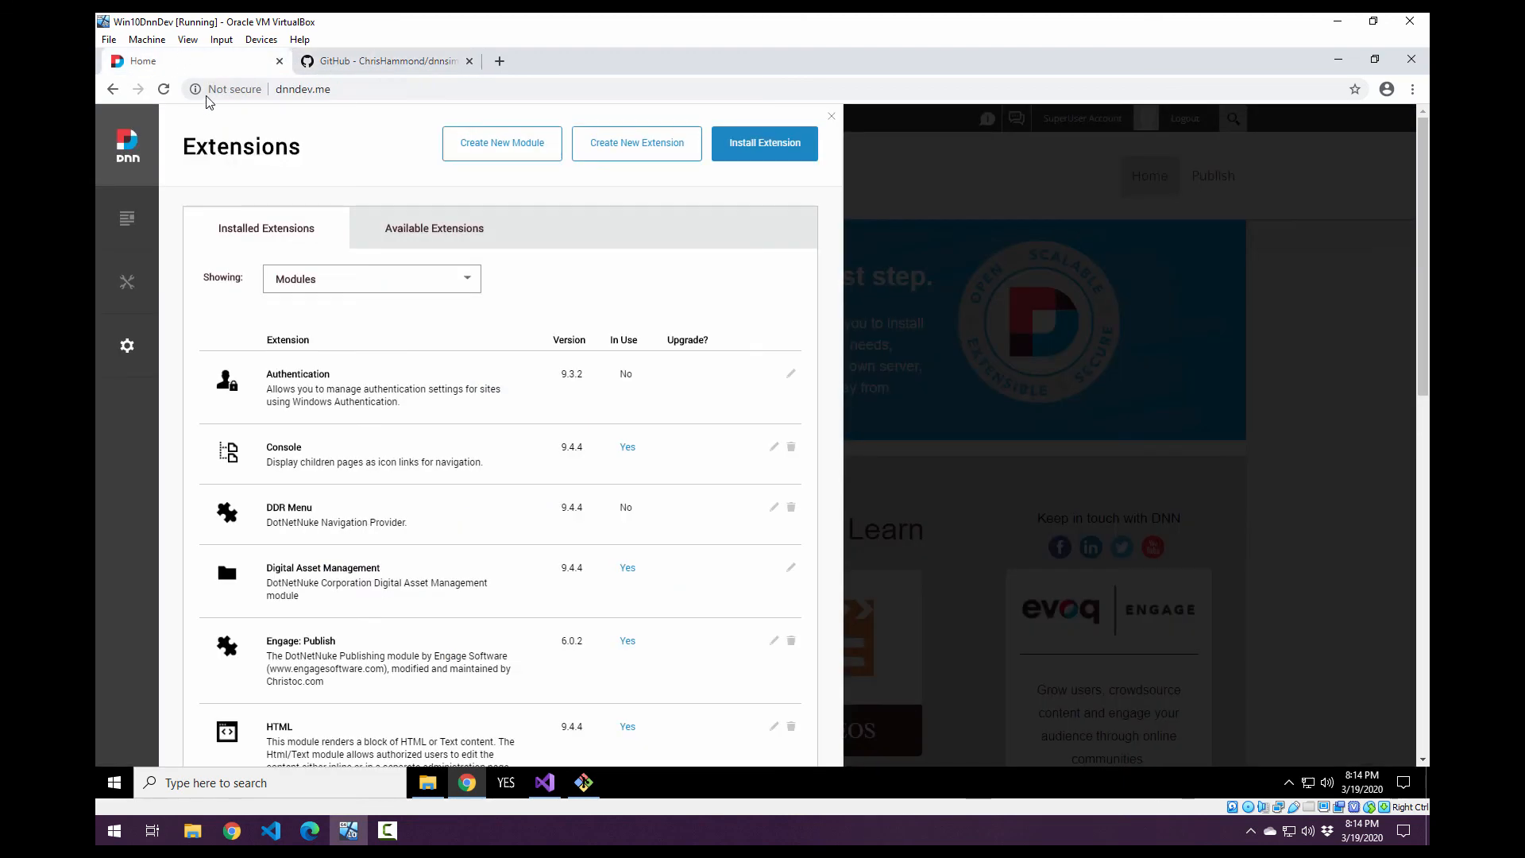
left_click(162, 90)
scroll(350, 517, "down", 1)
scroll(447, 556, "up", 1)
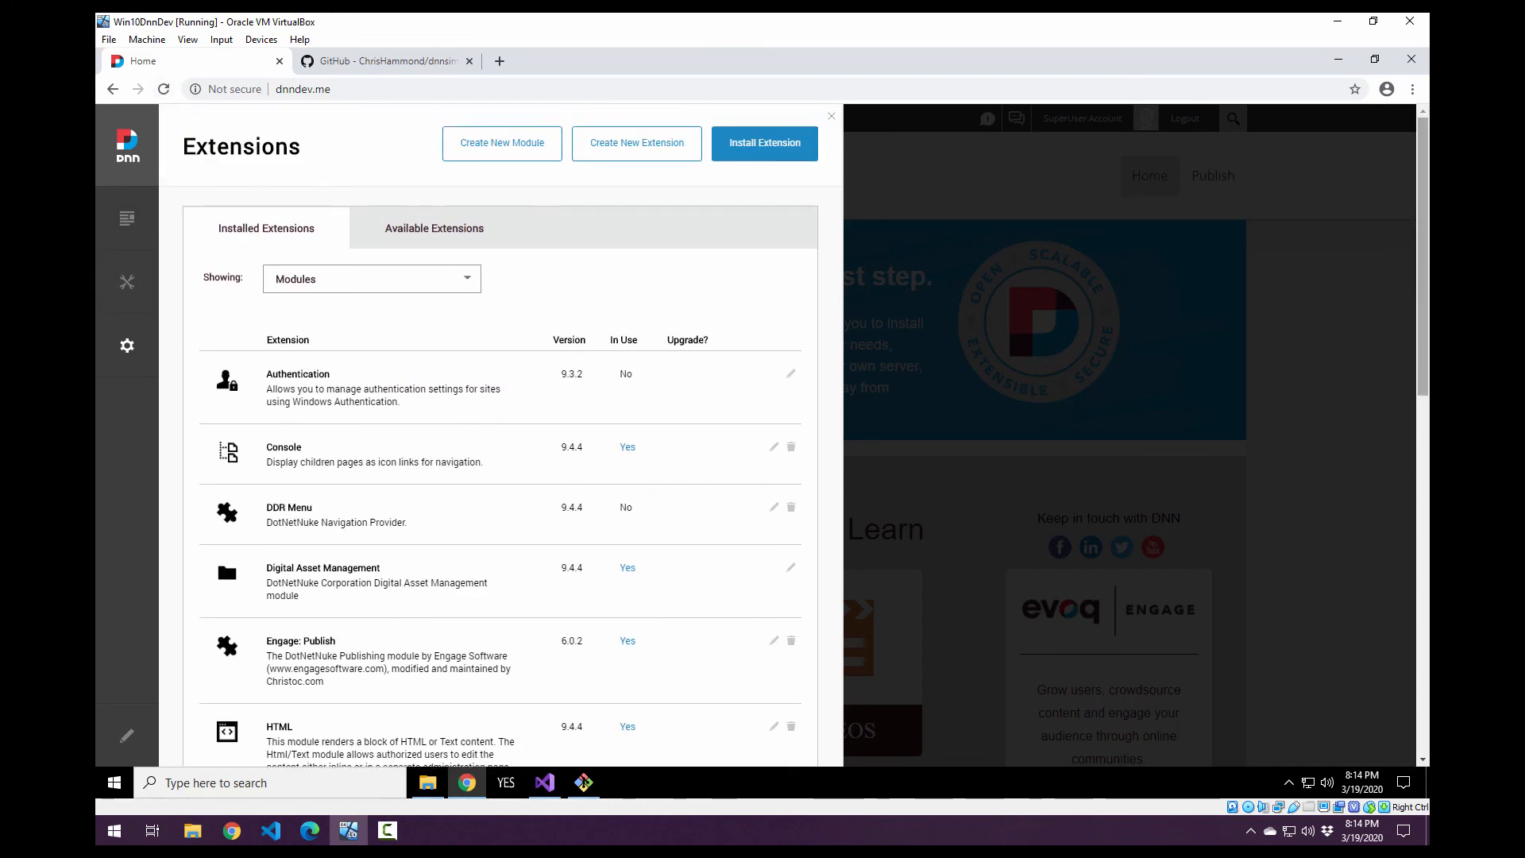